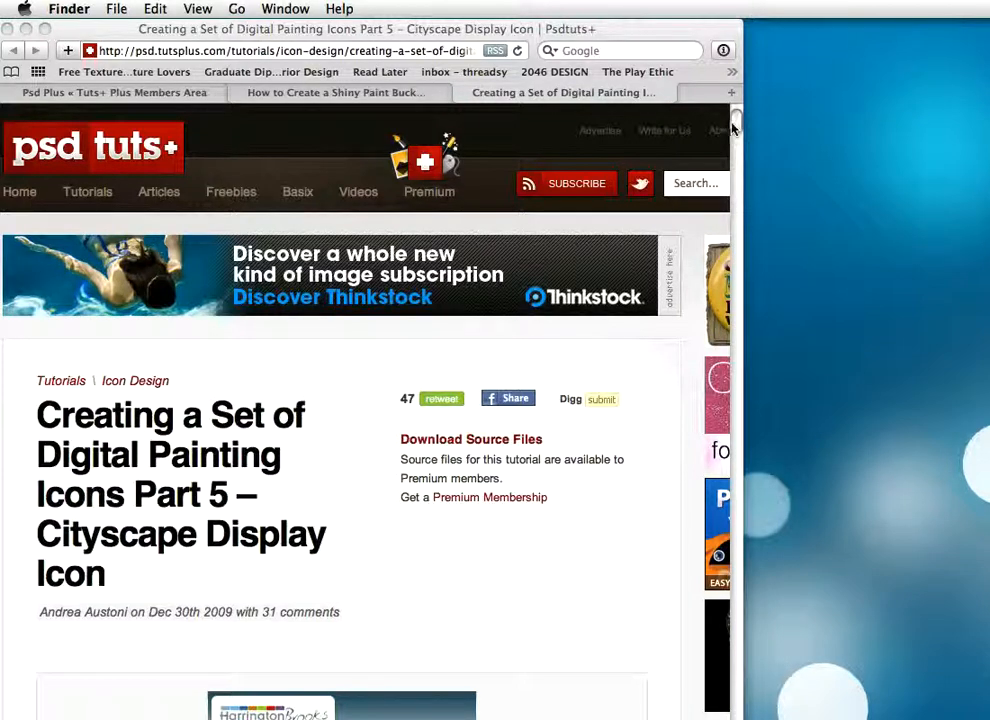
# Look through the Cityscape Display Icon tutorial page down to the finished monitor illustration and return to the beginning
pyautogui.moveTo(735, 126); pyautogui.dragTo(729, 142)
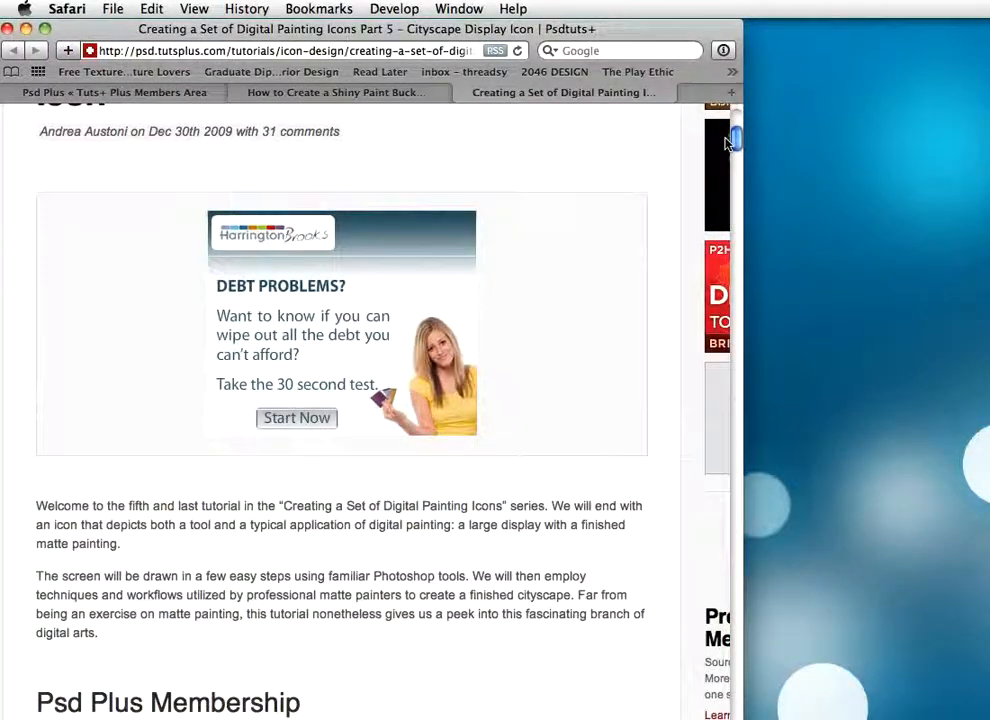
pyautogui.moveTo(725, 138); pyautogui.dragTo(687, 178)
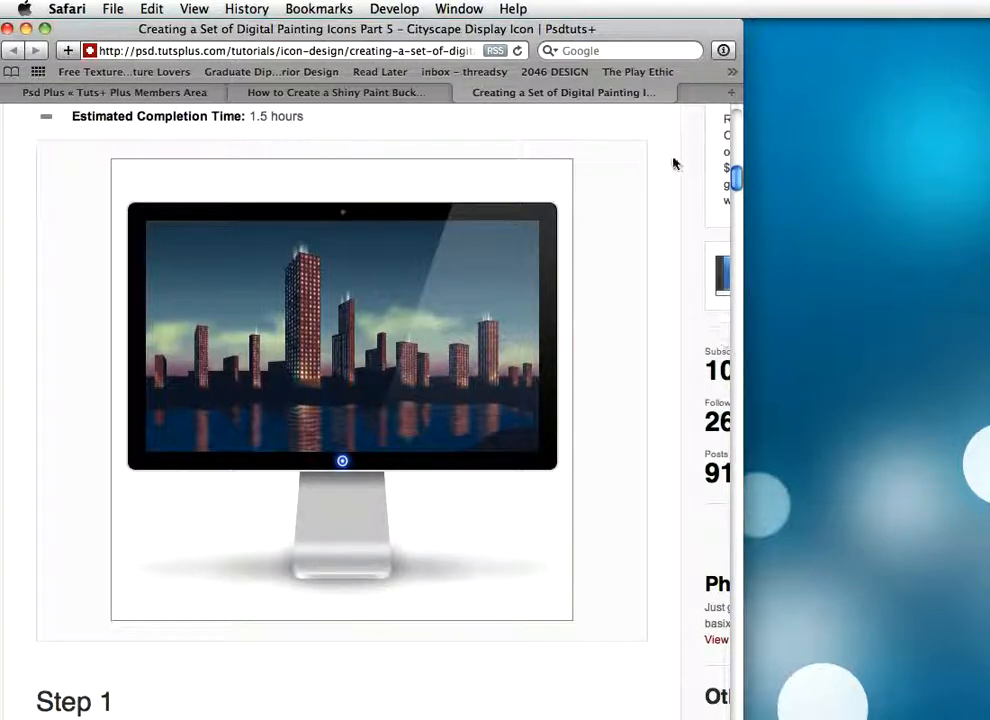
pyautogui.moveTo(737, 182); pyautogui.dragTo(742, 119)
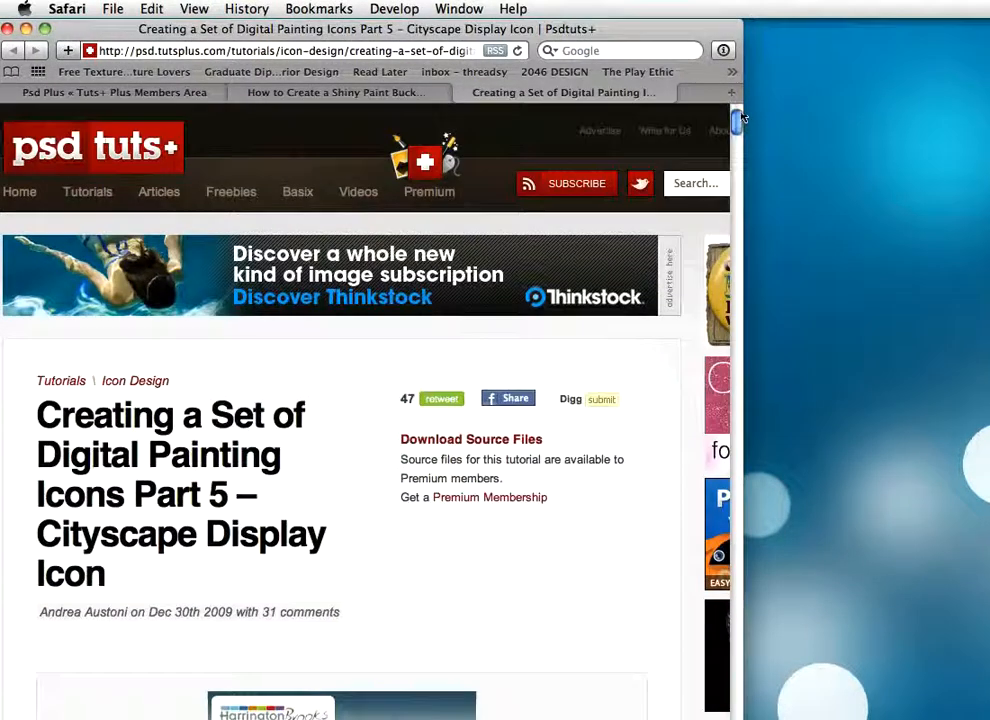
# Switch to Photoshop, create a new 512 × 512 pixel RGB document at 72 pixels/inch with a white background, and enlarge its window
pyautogui.press('super+Tab')
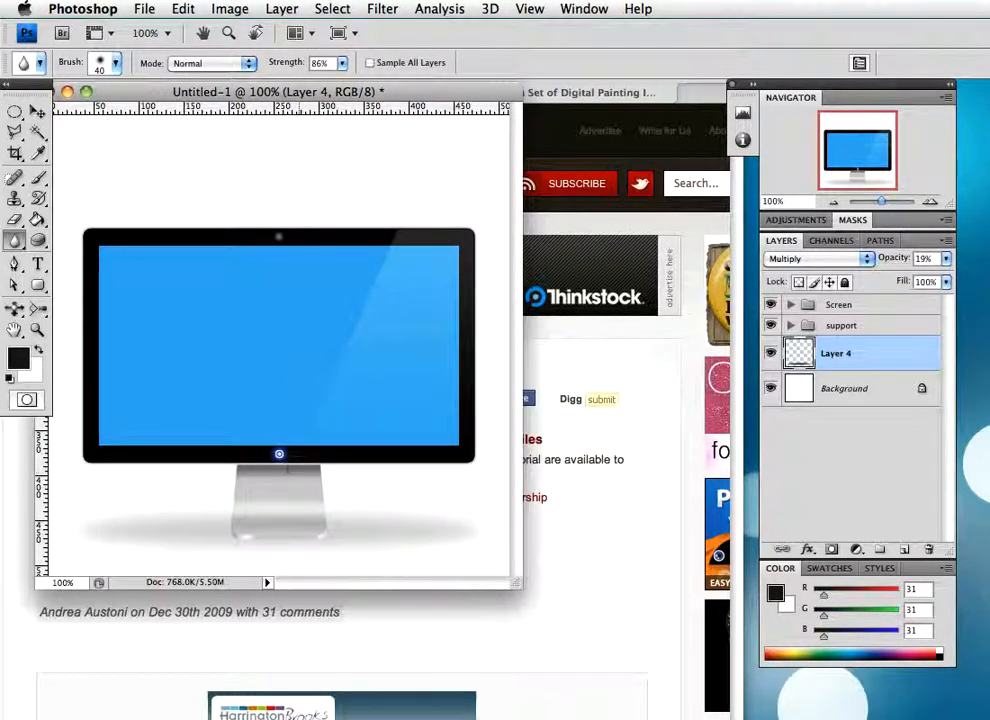
pyautogui.moveTo(139, 86); pyautogui.dragTo(989, 131)
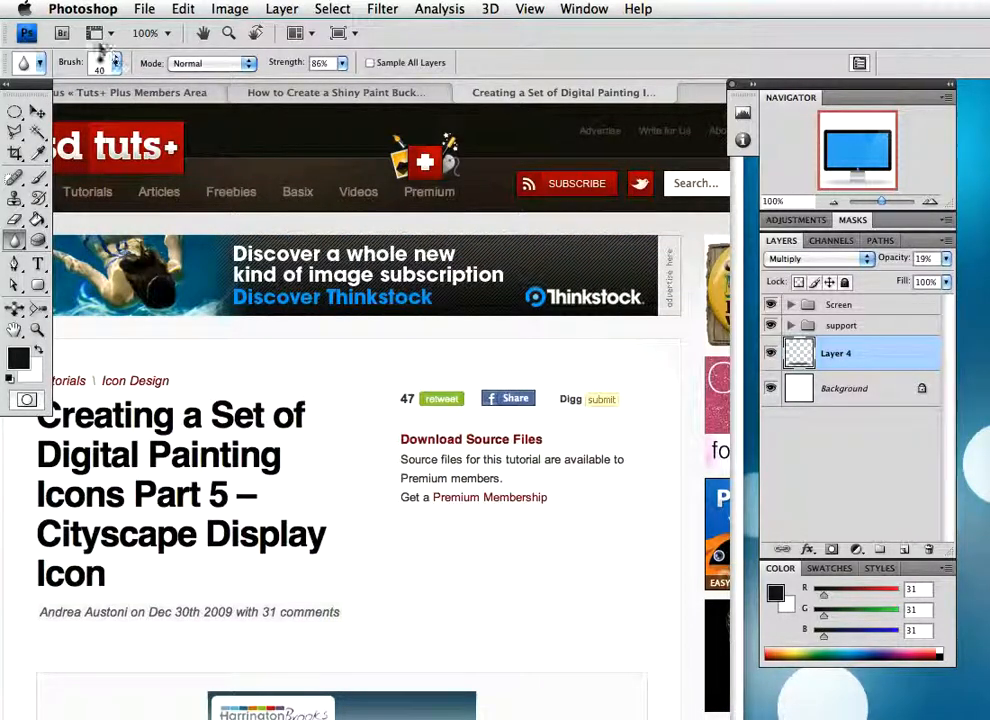
pyautogui.click(144, 9)
pyautogui.click(166, 29)
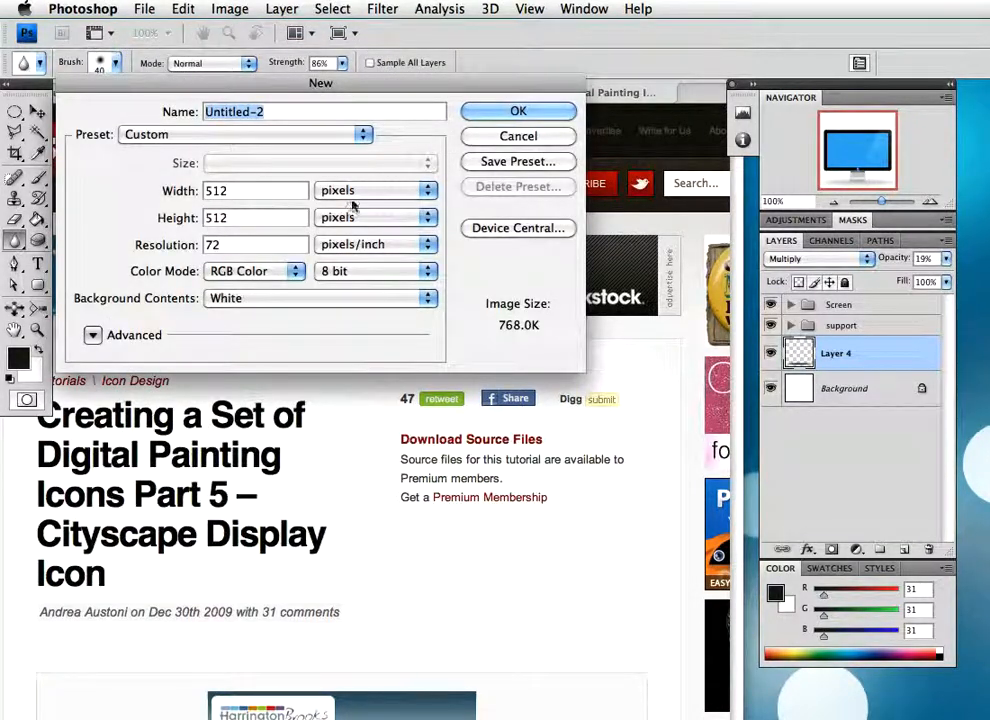
pyautogui.click(515, 111)
pyautogui.moveTo(545, 601); pyautogui.dragTo(727, 620)
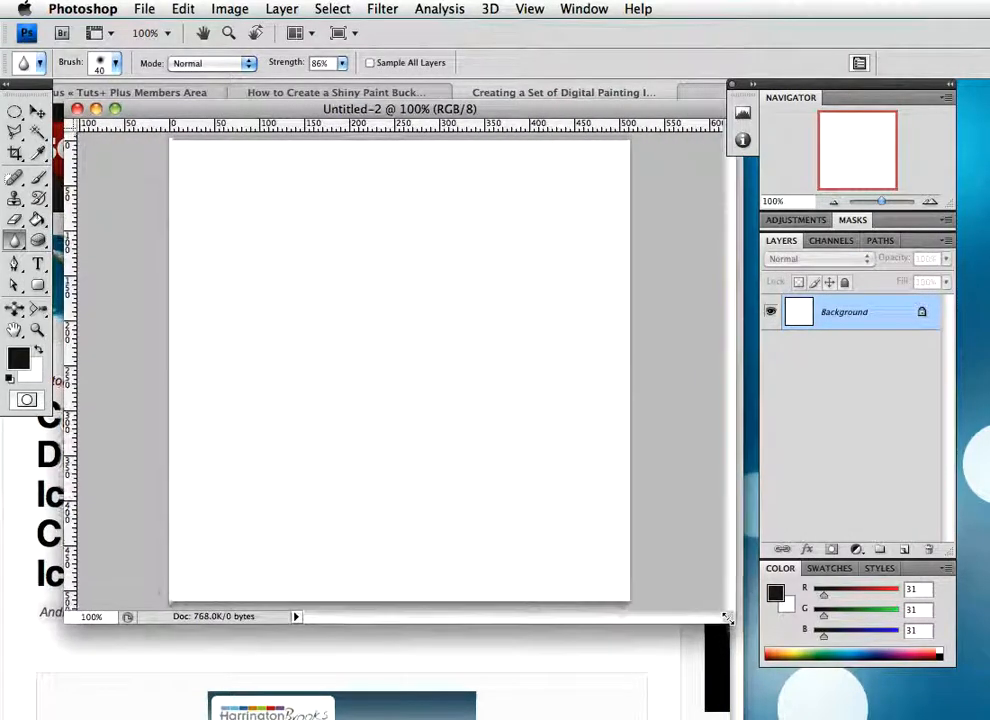
pyautogui.moveTo(345, 112); pyautogui.dragTo(332, 93)
pyautogui.moveTo(716, 598); pyautogui.dragTo(753, 611)
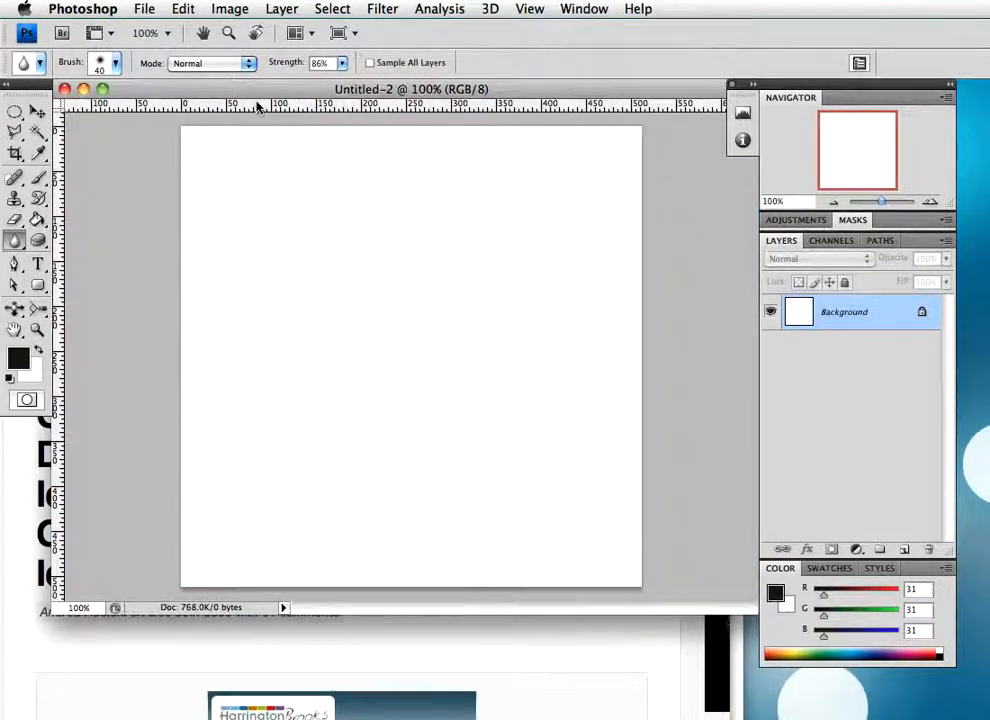
# Place a horizontal and a vertical guide through the canvas centre and draw a centred 10 px radius rounded rectangle about 420 × 256 px
pyautogui.moveTo(332, 112); pyautogui.dragTo(317, 355)
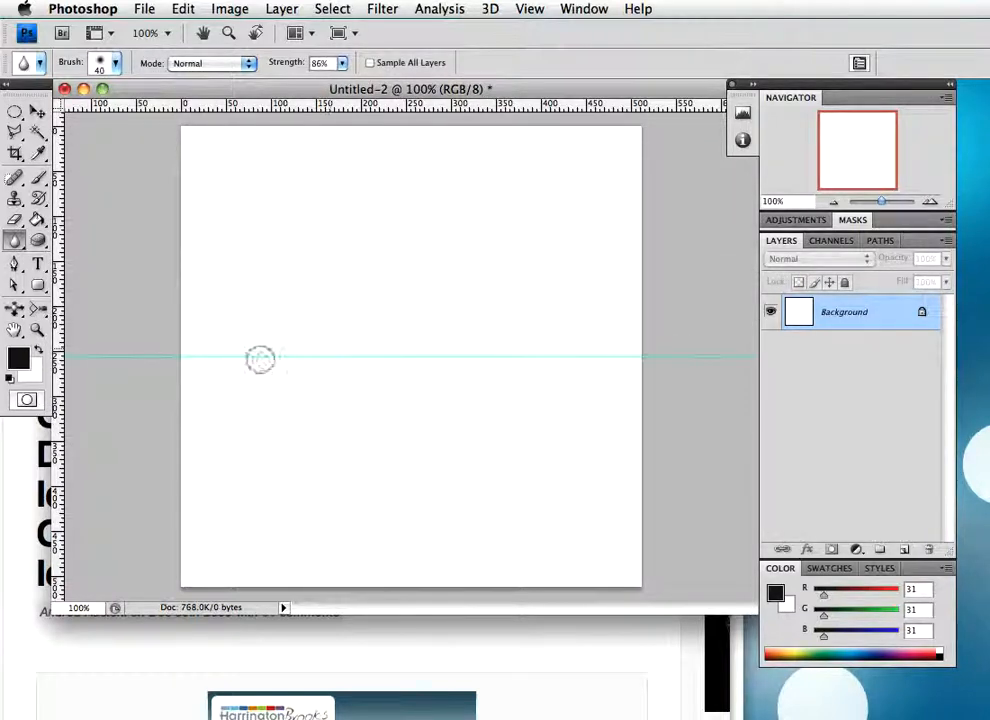
pyautogui.moveTo(58, 375); pyautogui.dragTo(414, 373)
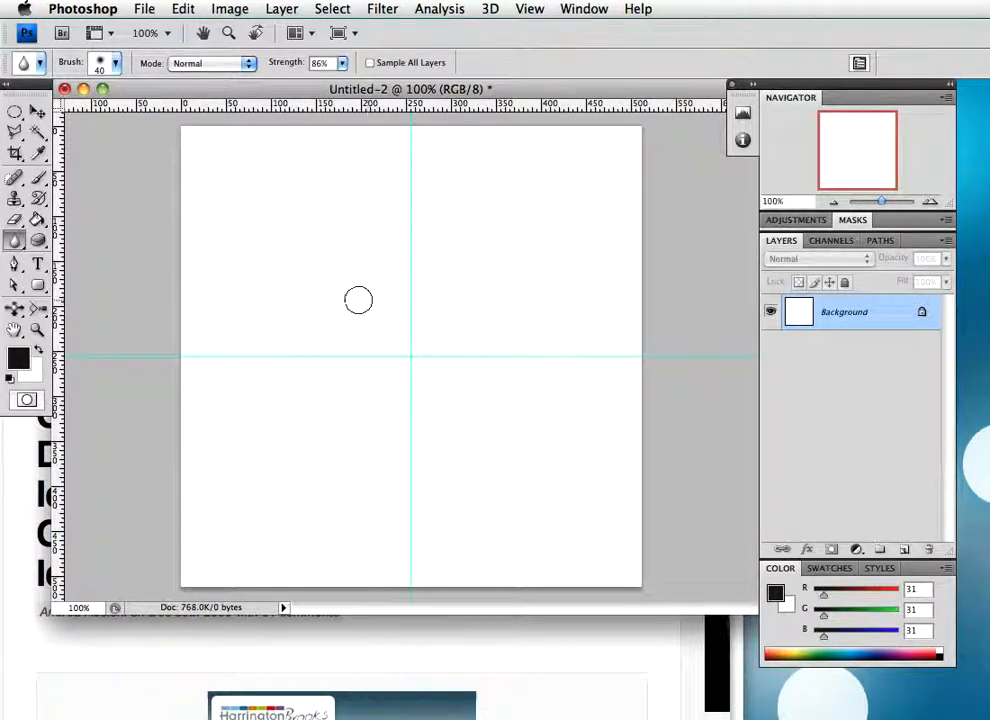
pyautogui.click(39, 286)
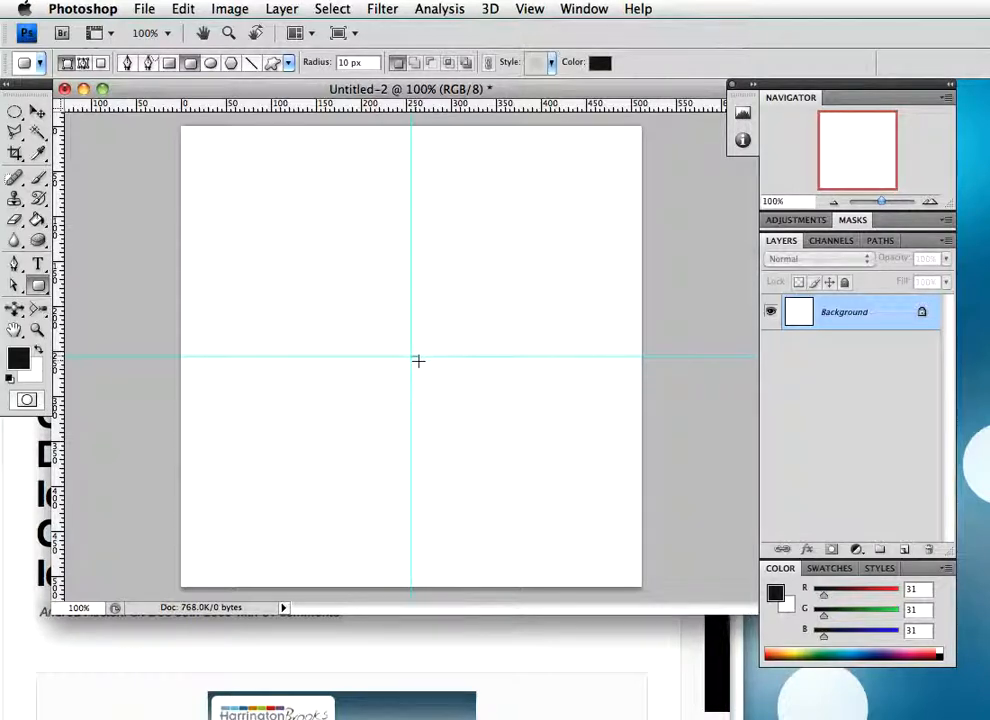
pyautogui.moveTo(412, 357); pyautogui.dragTo(601, 471)
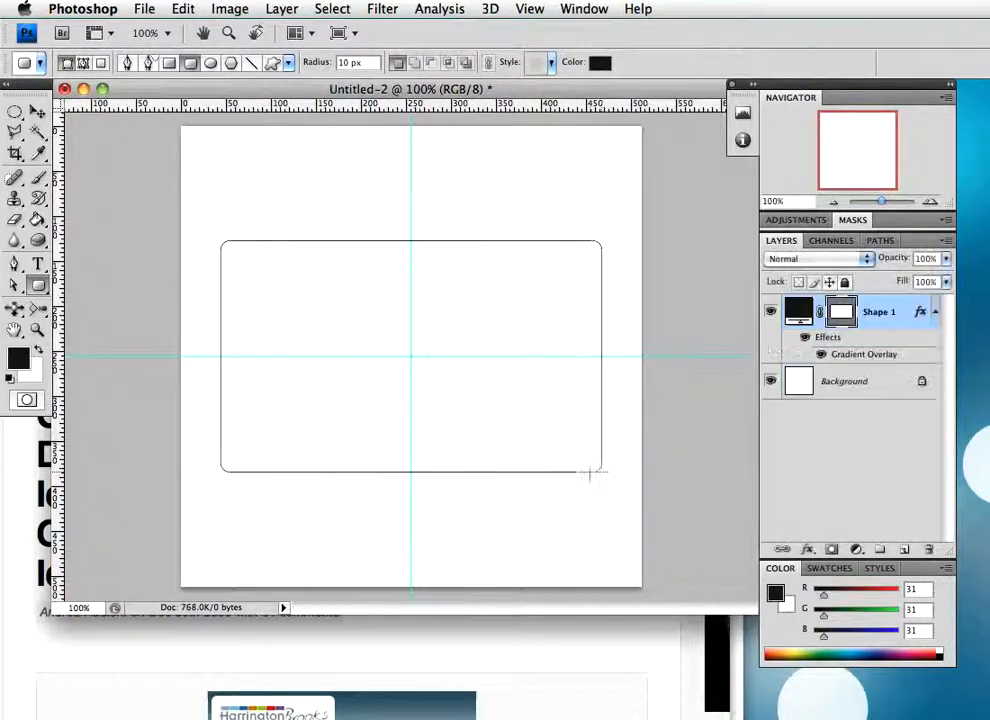
# Clear the rounded rectangle's layer style and set its fill colour to light grey #bfbfbf
pyautogui.rightClick(868, 313)
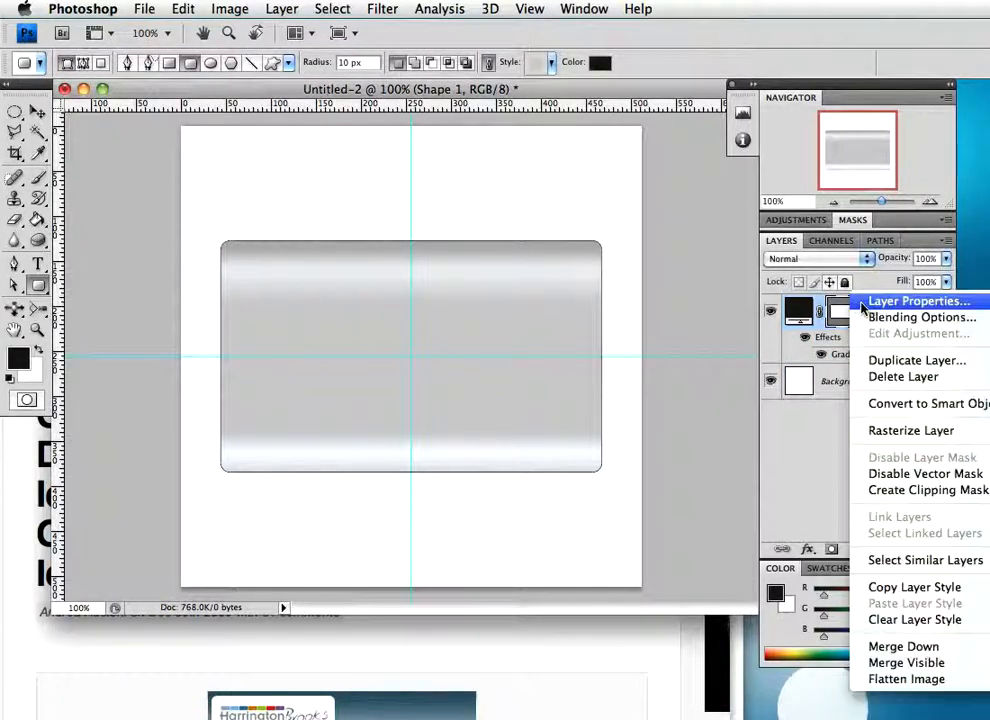
pyautogui.click(915, 620)
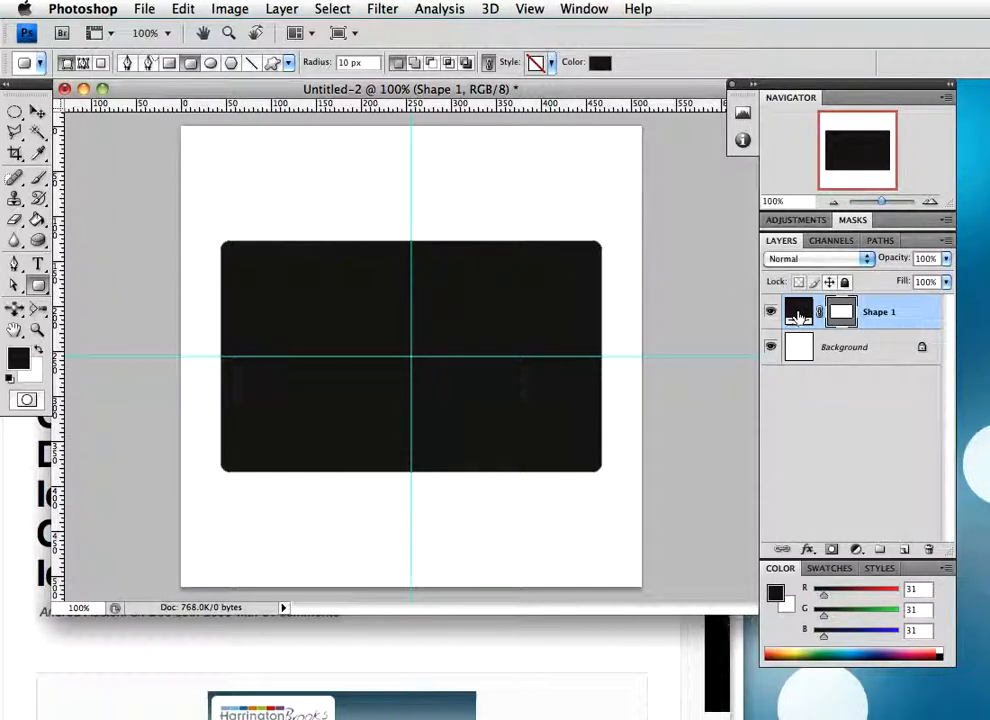
pyautogui.doubleClick(798, 311)
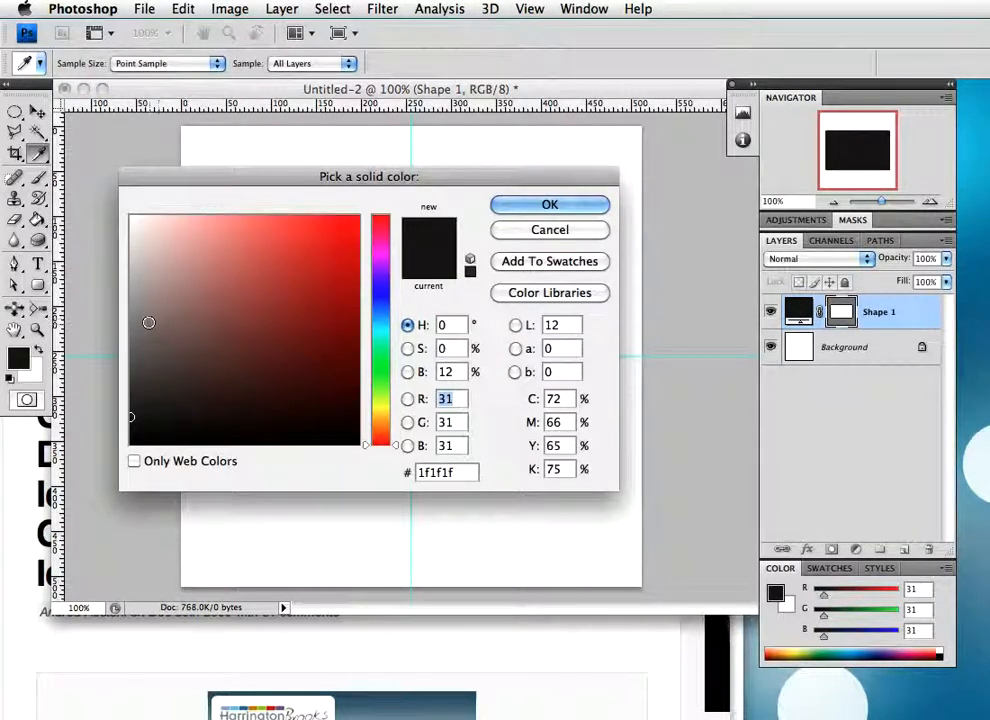
pyautogui.click(125, 309)
pyautogui.moveTo(125, 309); pyautogui.dragTo(130, 272)
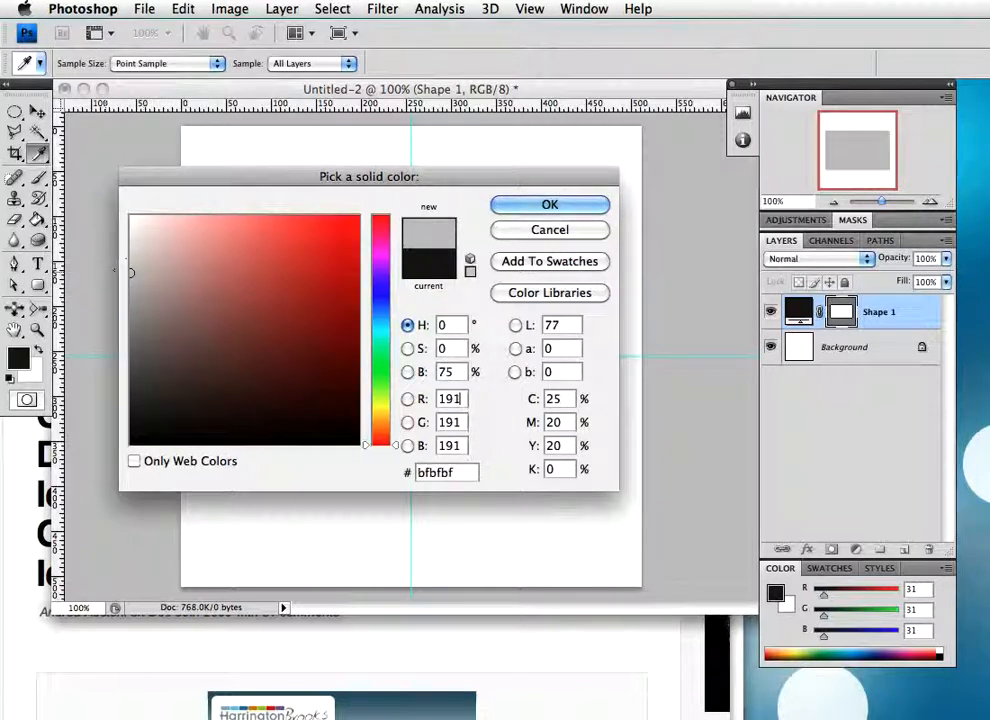
pyautogui.click(527, 209)
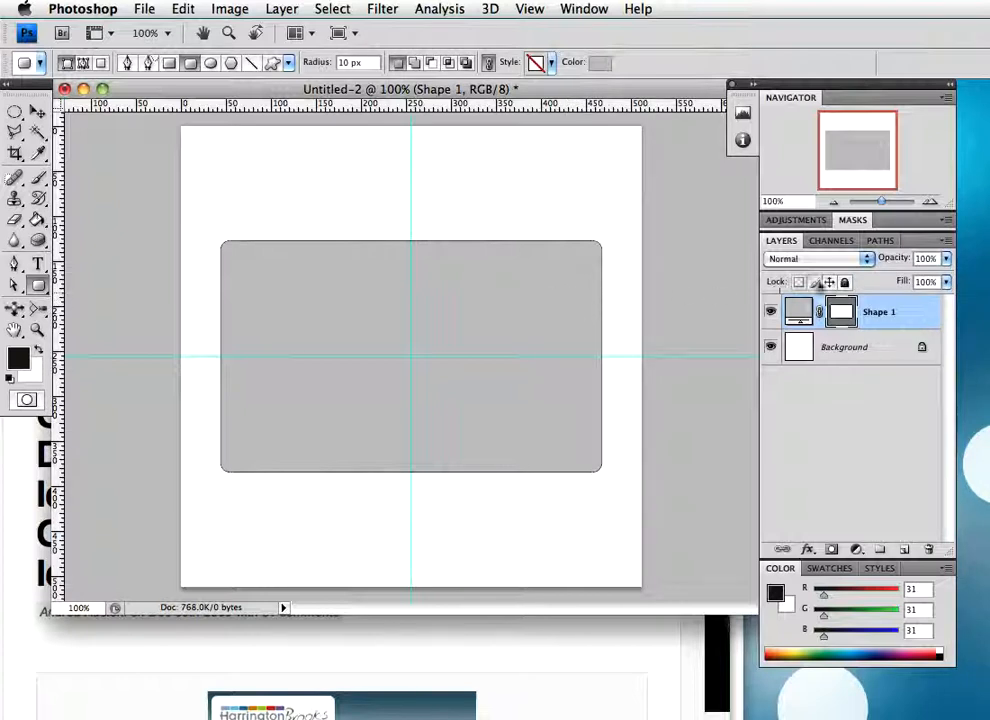
# Rename the rounded rectangle's shape layer to "frame"
pyautogui.doubleClick(870, 313)
pyautogui.write('frame')
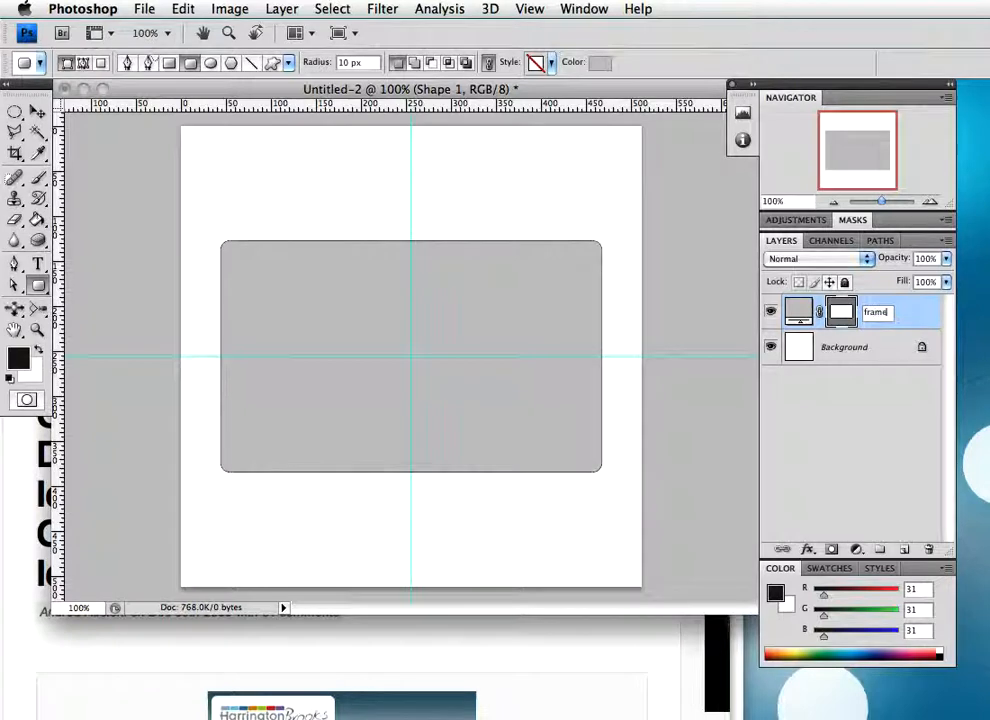
pyautogui.press('Return')
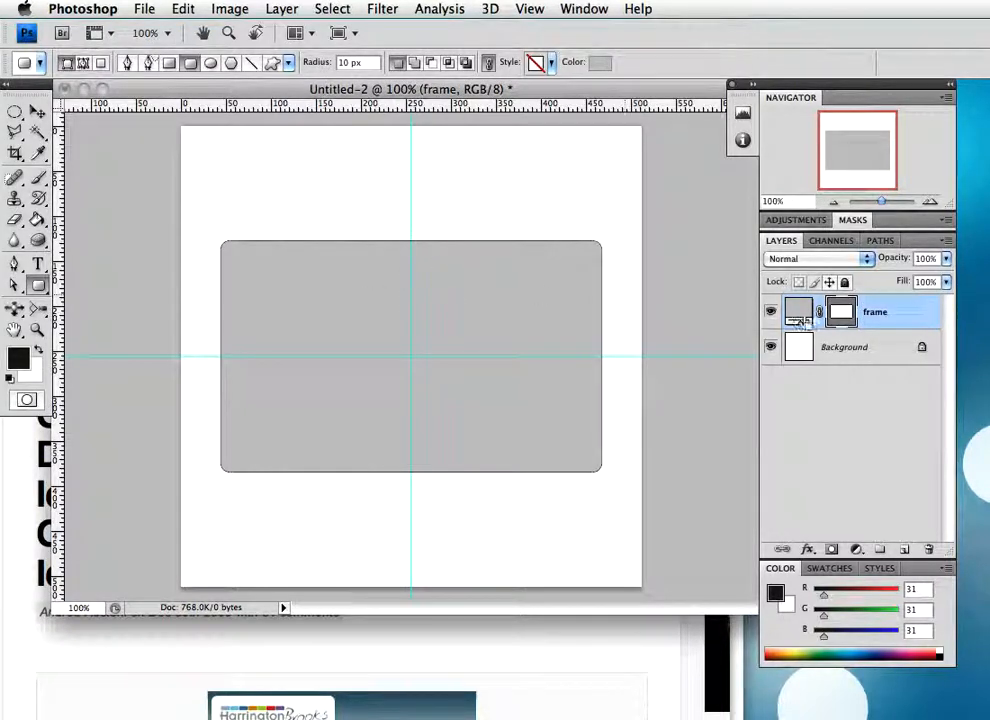
# Load the frame shape's outline as a selection and contract it by 2 pixels
pyautogui.keyDown('super'); pyautogui.click(843, 313); pyautogui.keyUp('super')
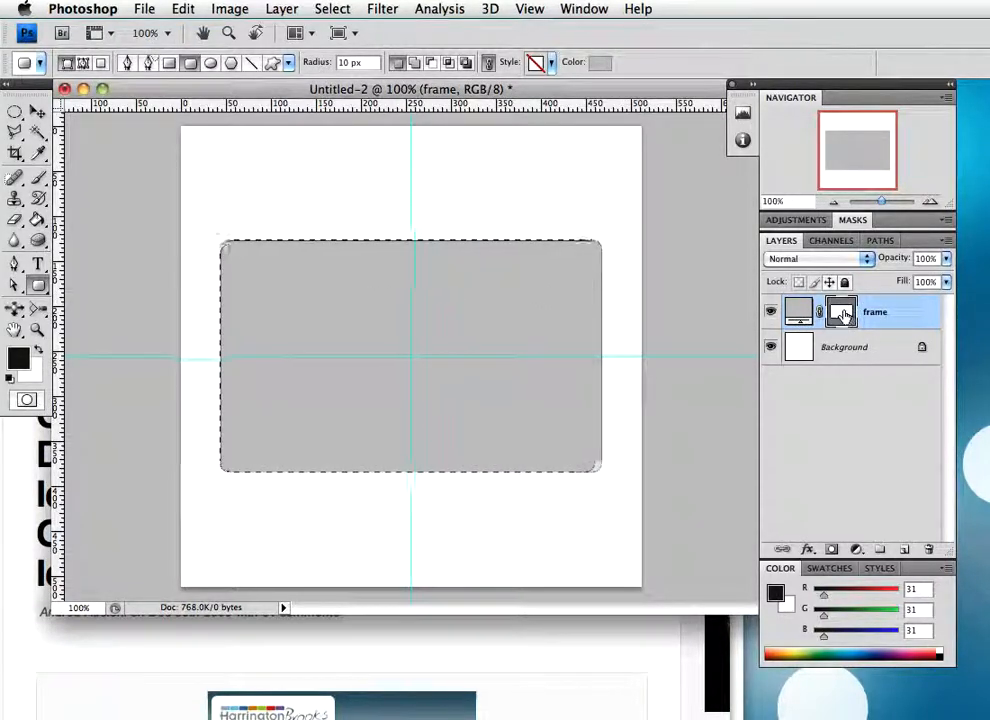
pyautogui.click(332, 9)
pyautogui.moveTo(393, 221)
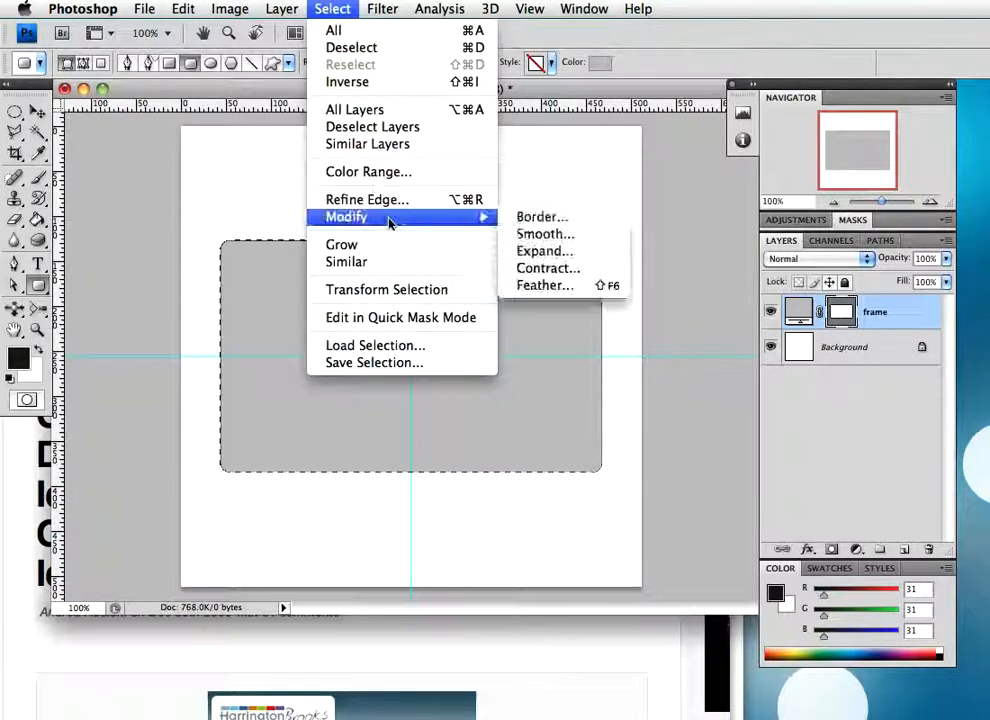
pyautogui.click(548, 269)
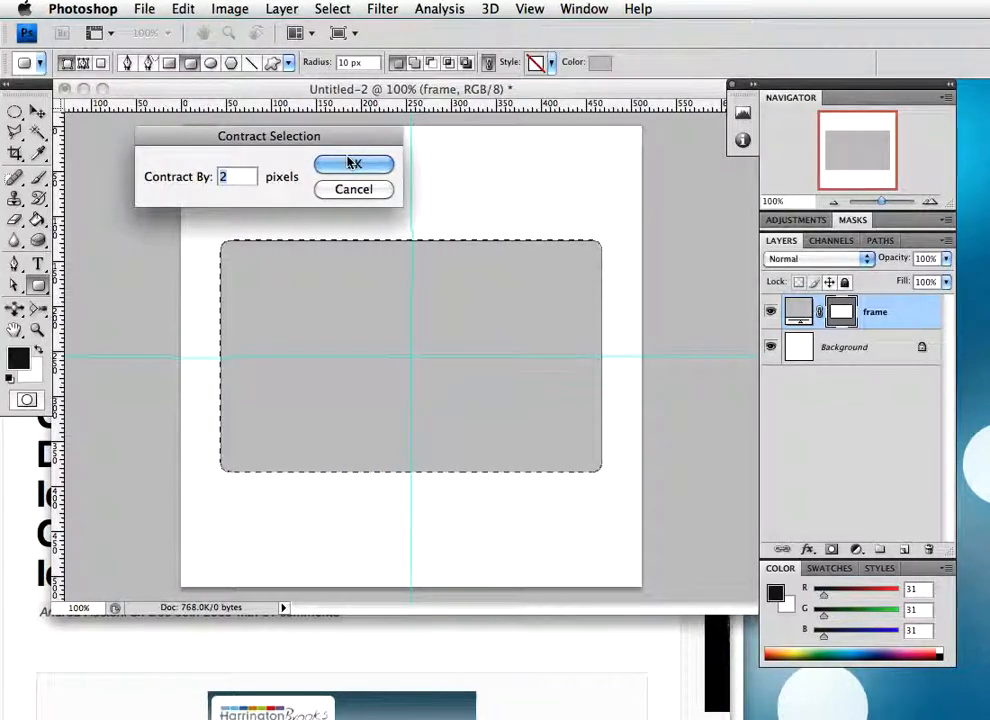
pyautogui.click(352, 164)
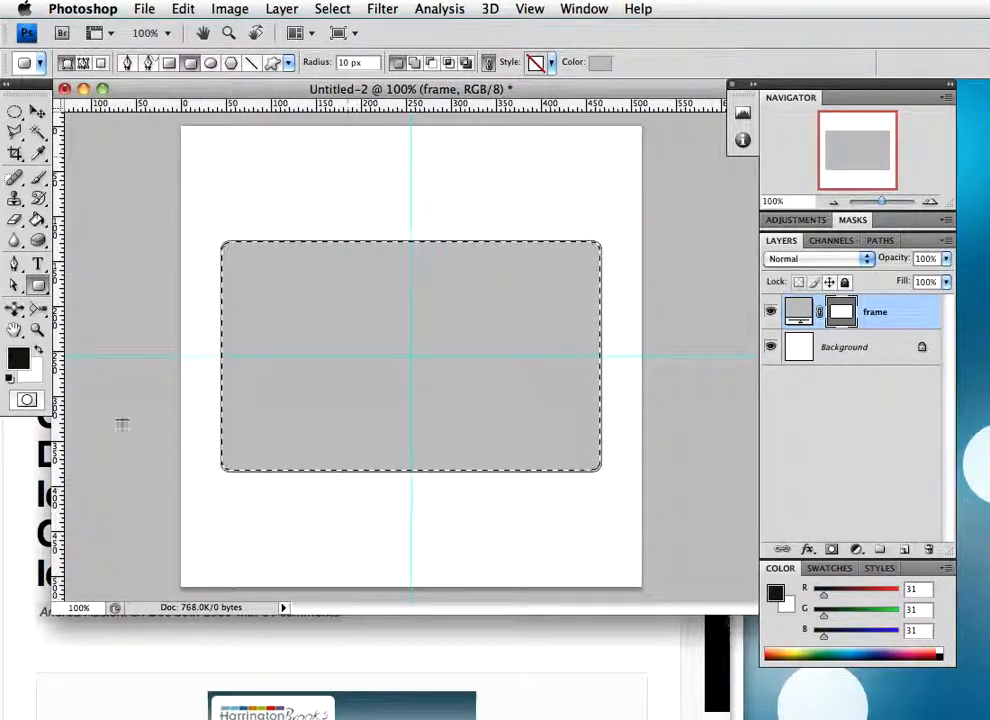
# Fill the contracted selection with black on a new layer using the Paint Bucket and deselect
pyautogui.click(904, 549)
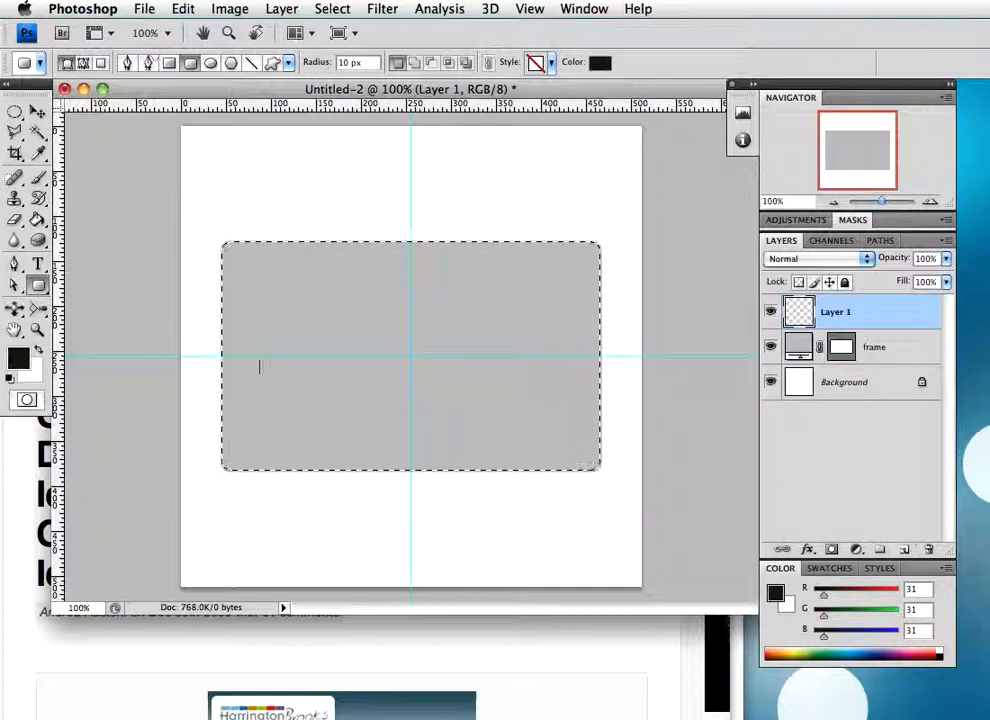
pyautogui.click(8, 378)
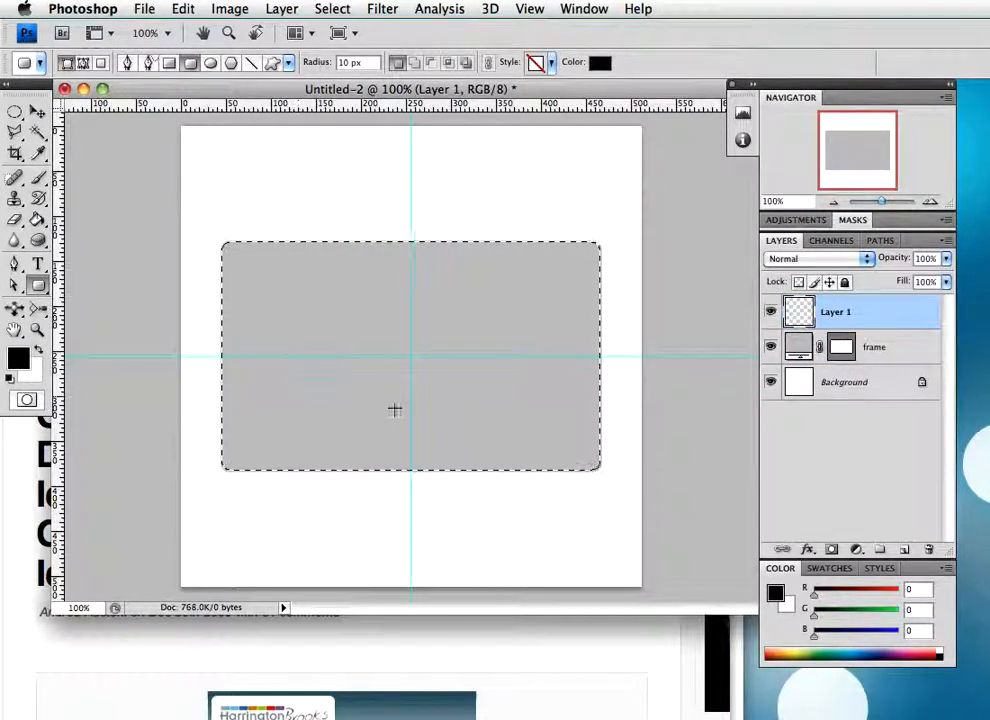
pyautogui.press('g')
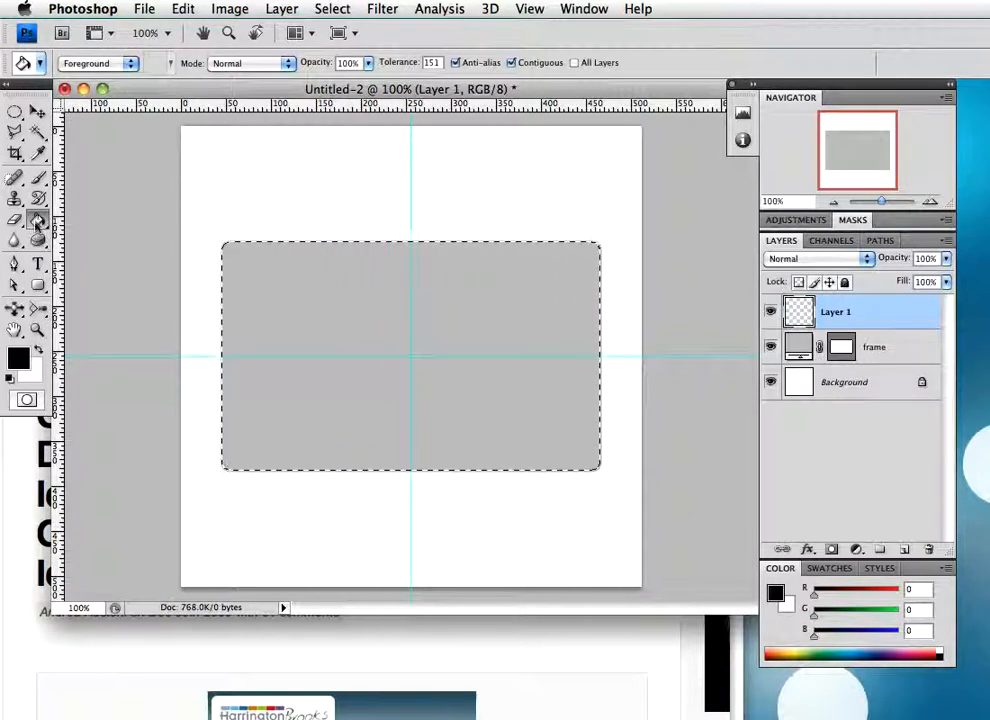
pyautogui.moveTo(37, 226)
pyautogui.mouseDown()
pyautogui.moveTo(98, 238)
pyautogui.moveTo(78, 231)
pyautogui.mouseUp()
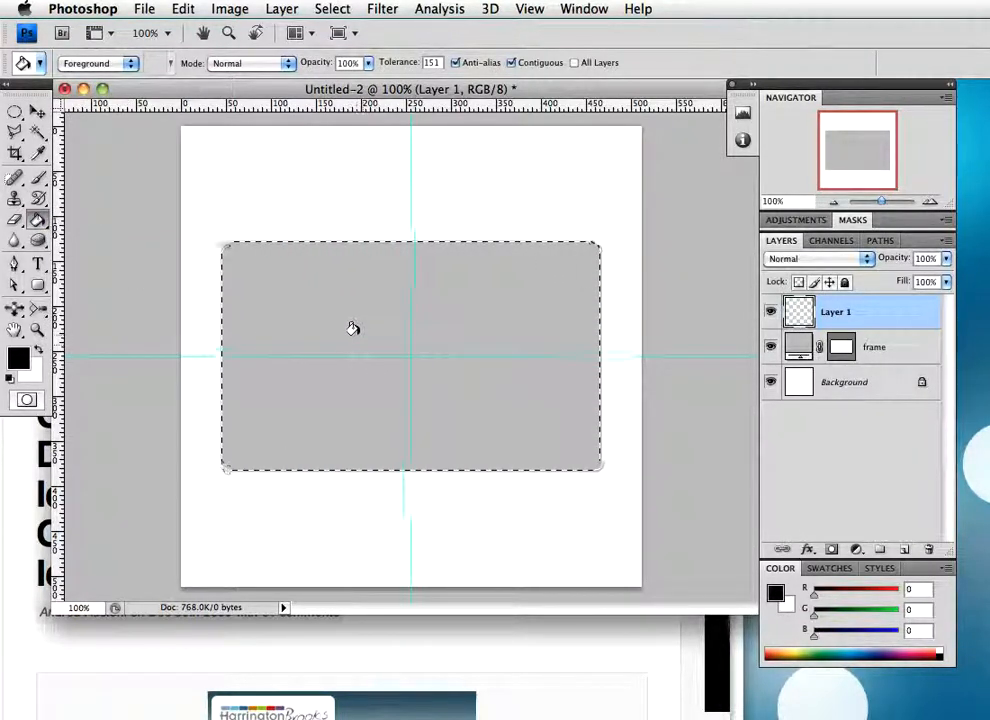
pyautogui.click(345, 350)
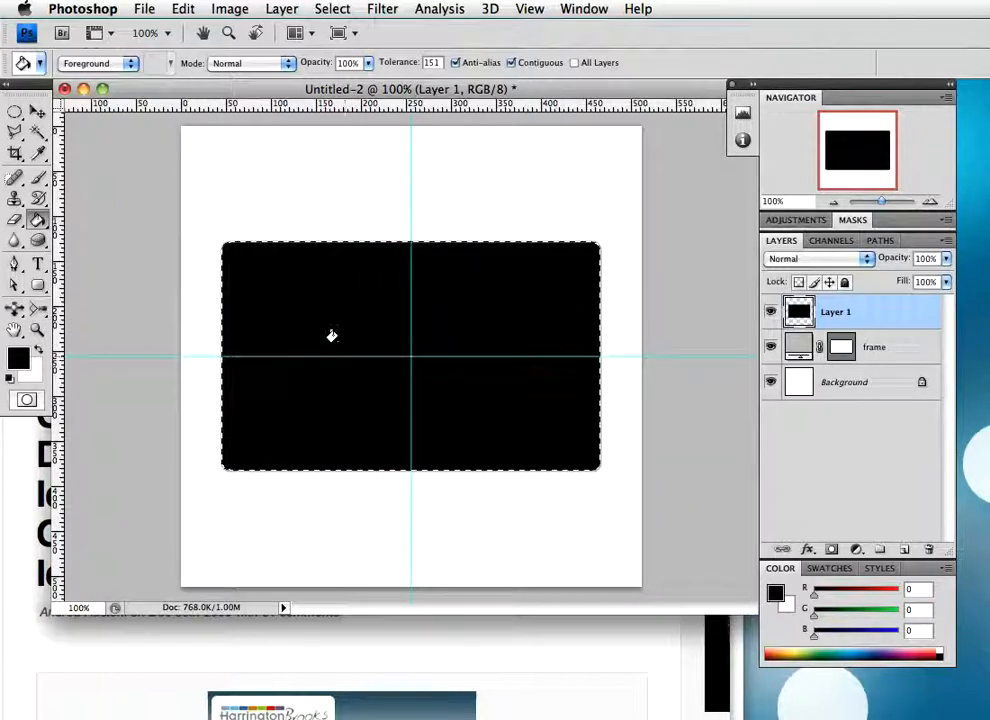
pyautogui.press('super+d')
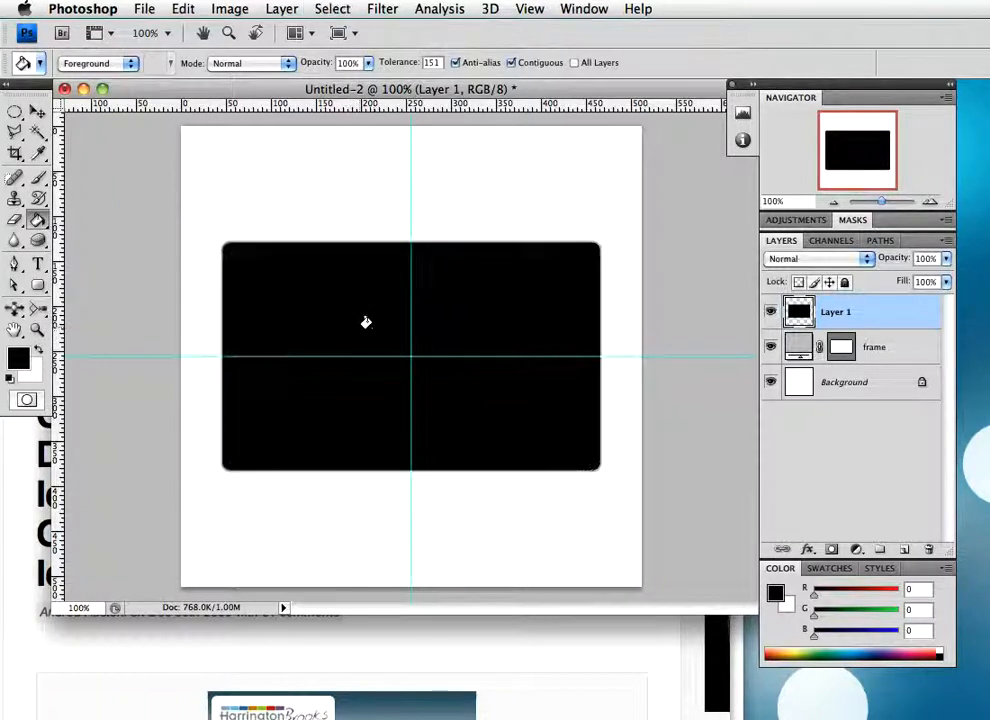
# Examine the thin grey border along the black rectangle's upper edge up close and return to the full 100% view
pyautogui.press('z')
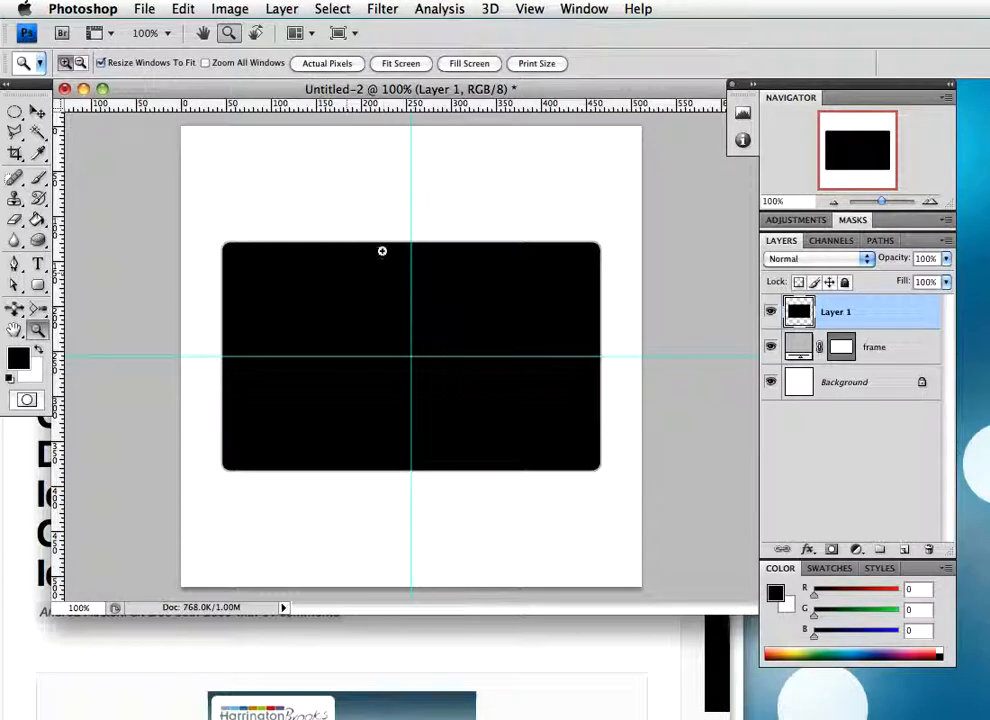
pyautogui.moveTo(375, 249)
pyautogui.mouseDown()
pyautogui.moveTo(382, 268)
pyautogui.moveTo(385, 253)
pyautogui.mouseUp()
pyautogui.press('g')
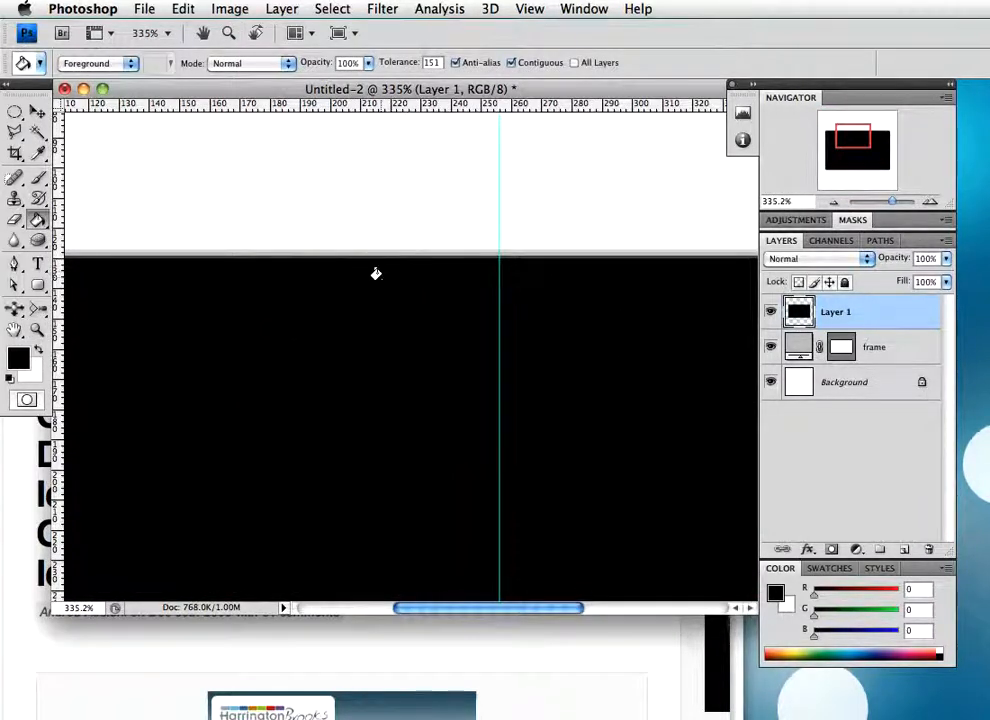
pyautogui.press('z')
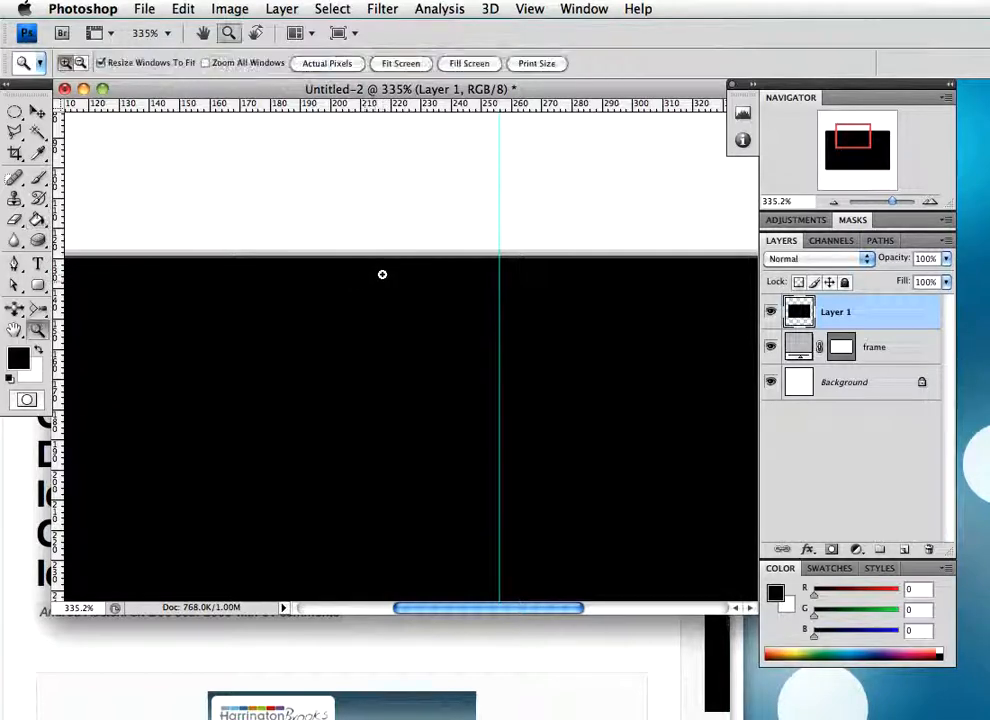
pyautogui.moveTo(373, 272); pyautogui.dragTo(373, 291)
pyautogui.press('g')
pyautogui.moveTo(539, 580); pyautogui.dragTo(756, 630)
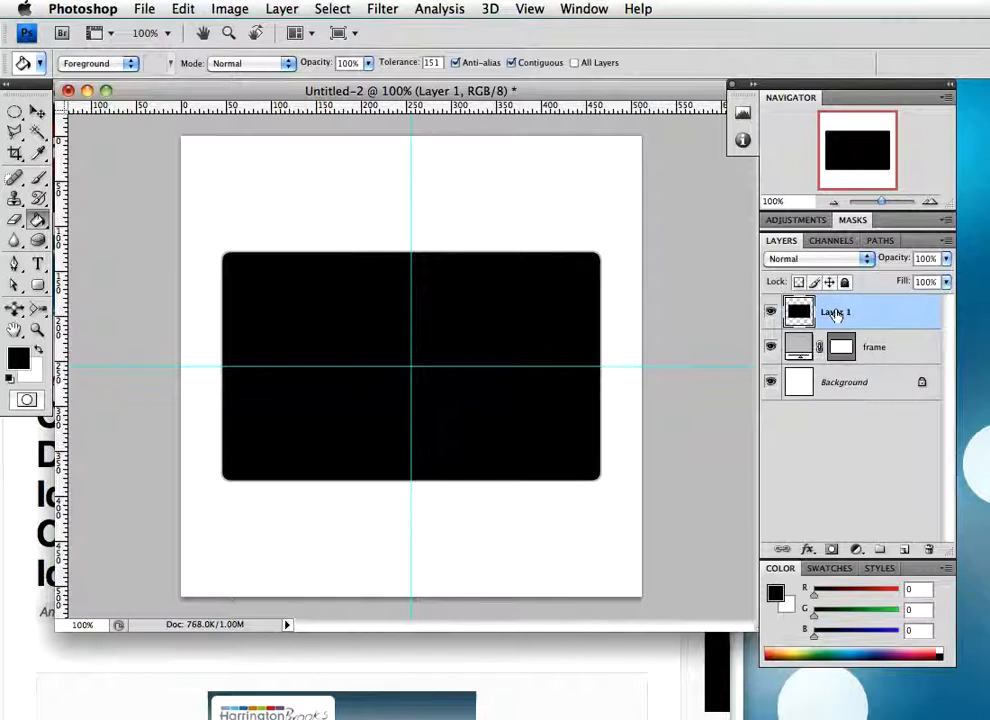
# Rename the black-filled layer to "glass"
pyautogui.doubleClick(836, 313)
pyautogui.write('gla')
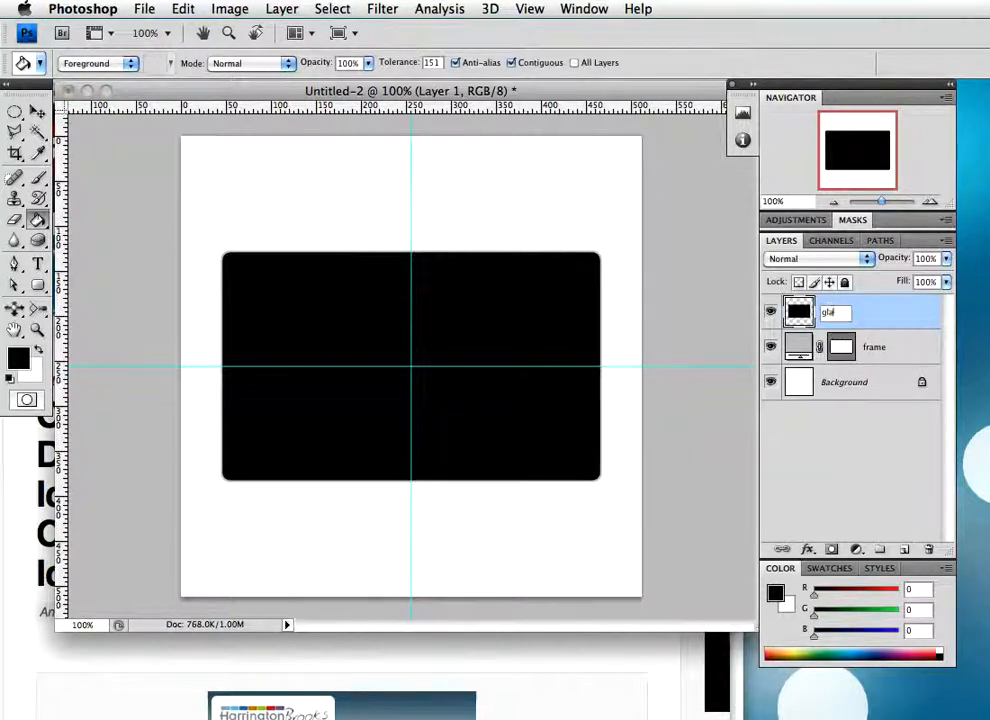
pyautogui.press('Return')
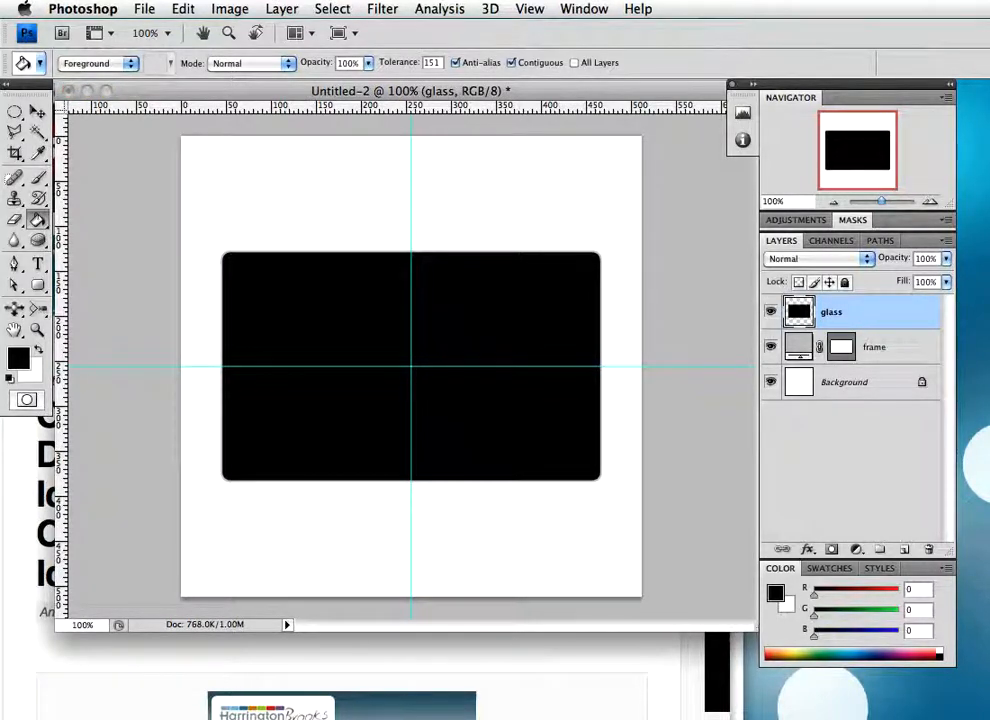
# Load the glass layer's outline as a selection and contract it by 2 pixels
pyautogui.keyDown('super'); pyautogui.click(839, 343); pyautogui.keyUp('super')
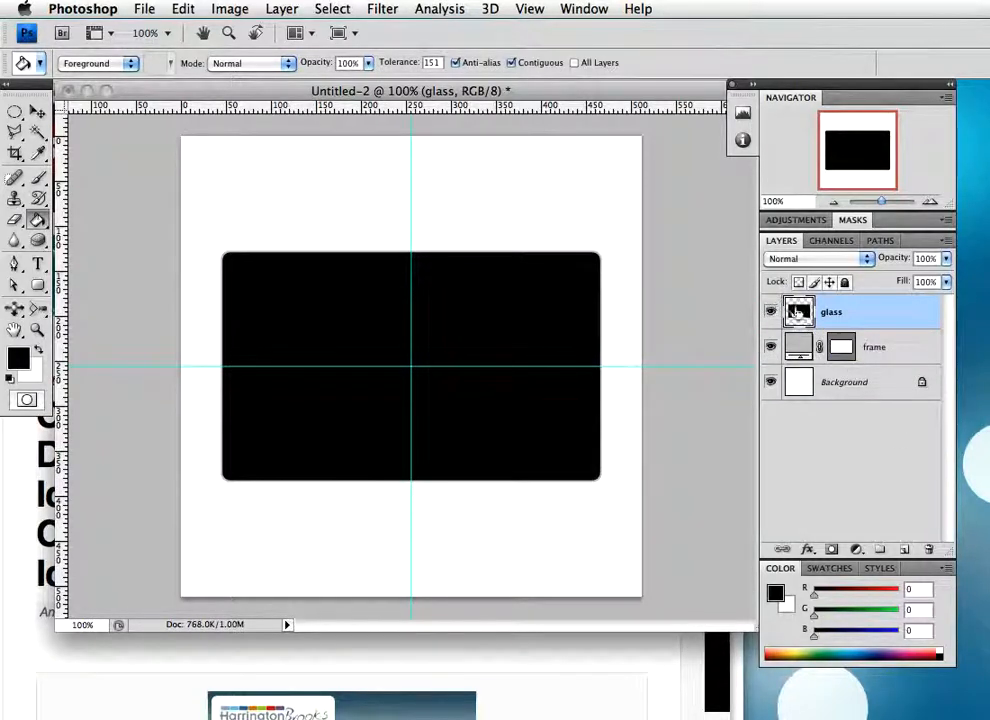
pyautogui.click(336, 10)
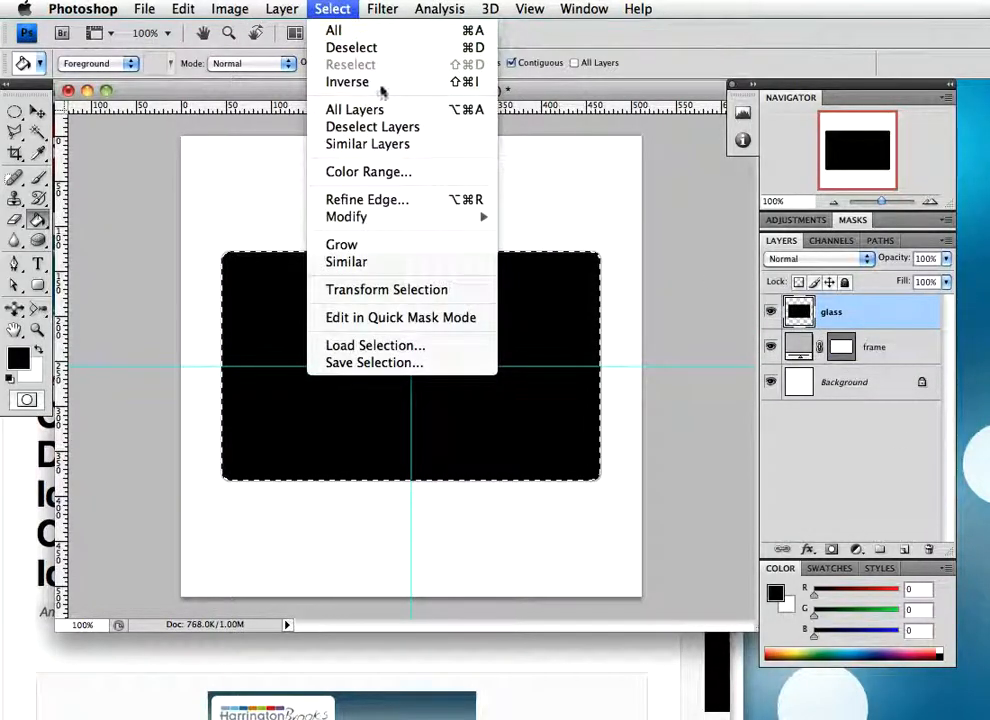
pyautogui.moveTo(420, 217)
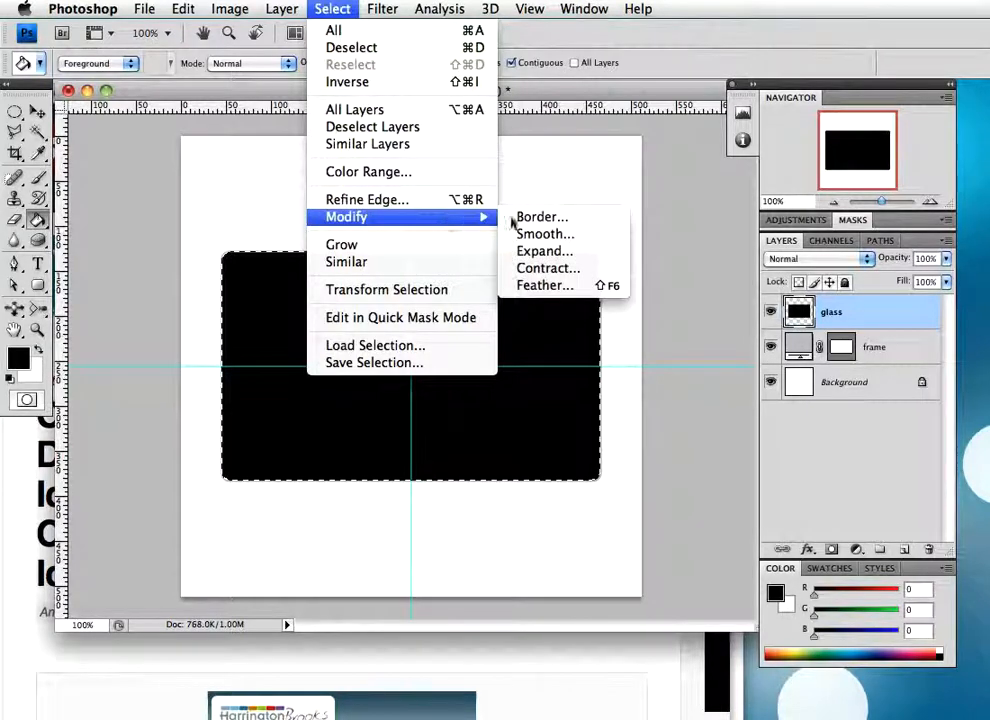
pyautogui.click(548, 268)
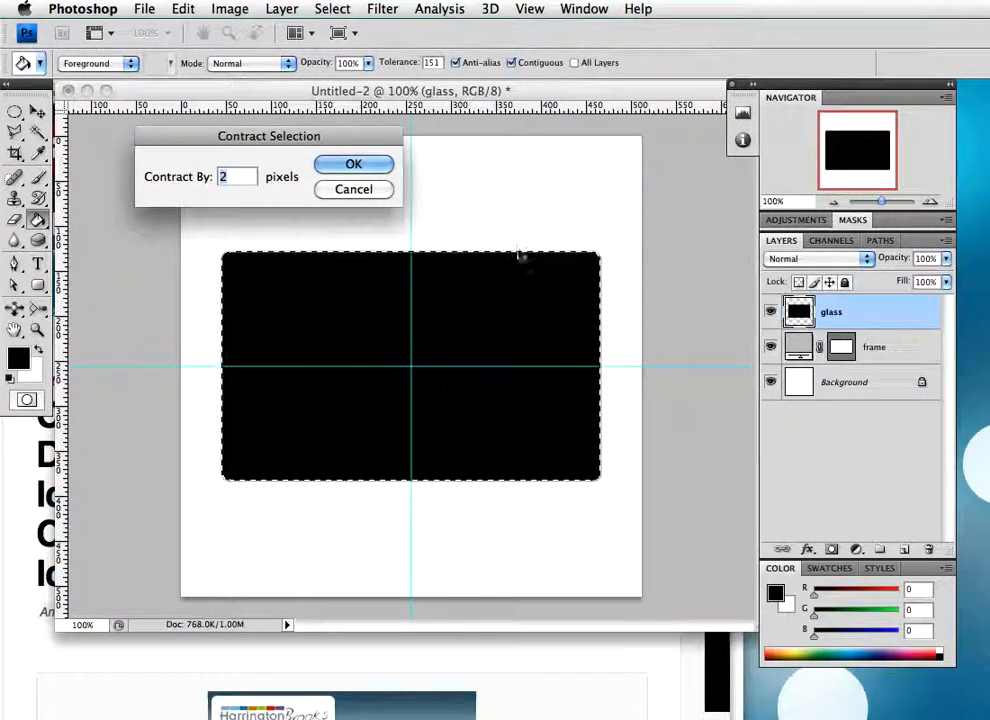
pyautogui.click(354, 165)
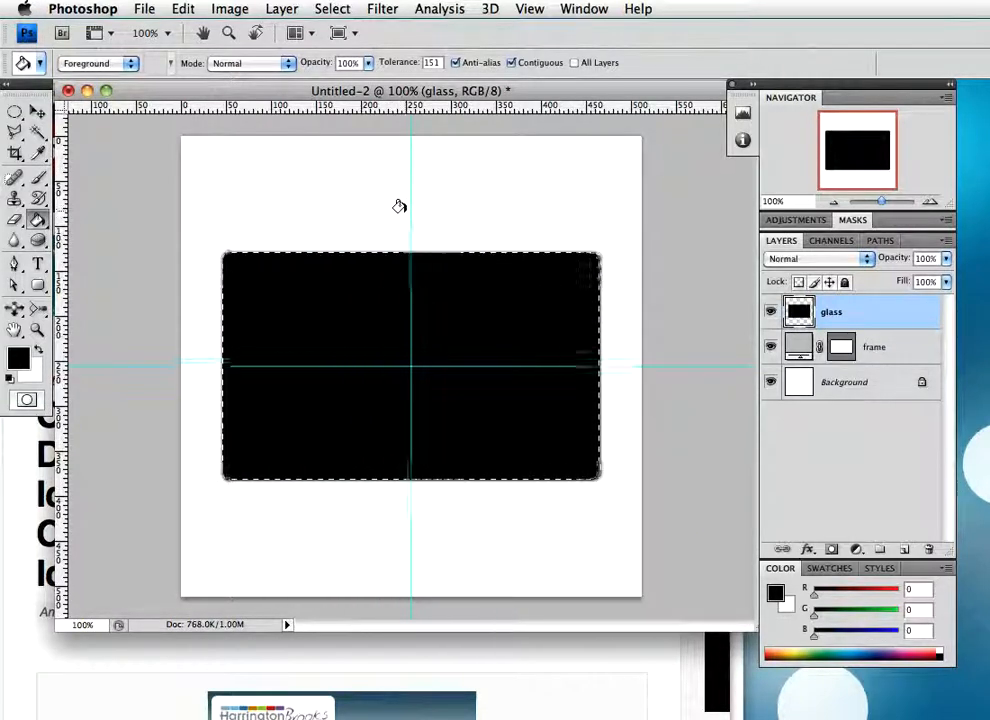
# Set up the Gradient tool with the "Black, White" preset
pyautogui.moveTo(38, 222); pyautogui.dragTo(106, 223)
pyautogui.click(102, 68)
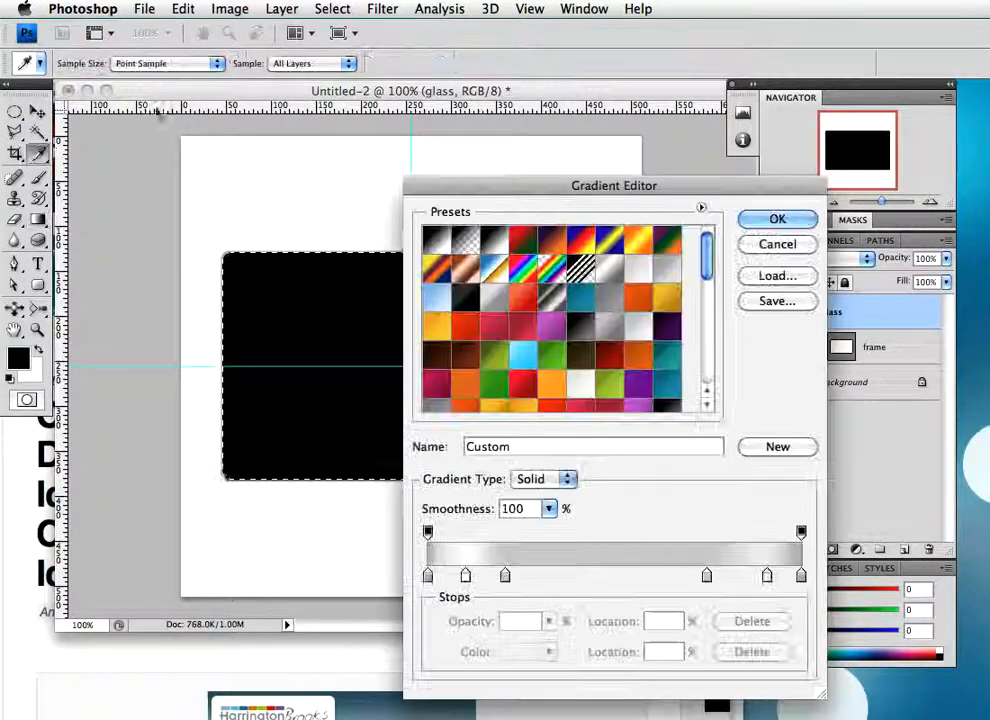
pyautogui.click(494, 241)
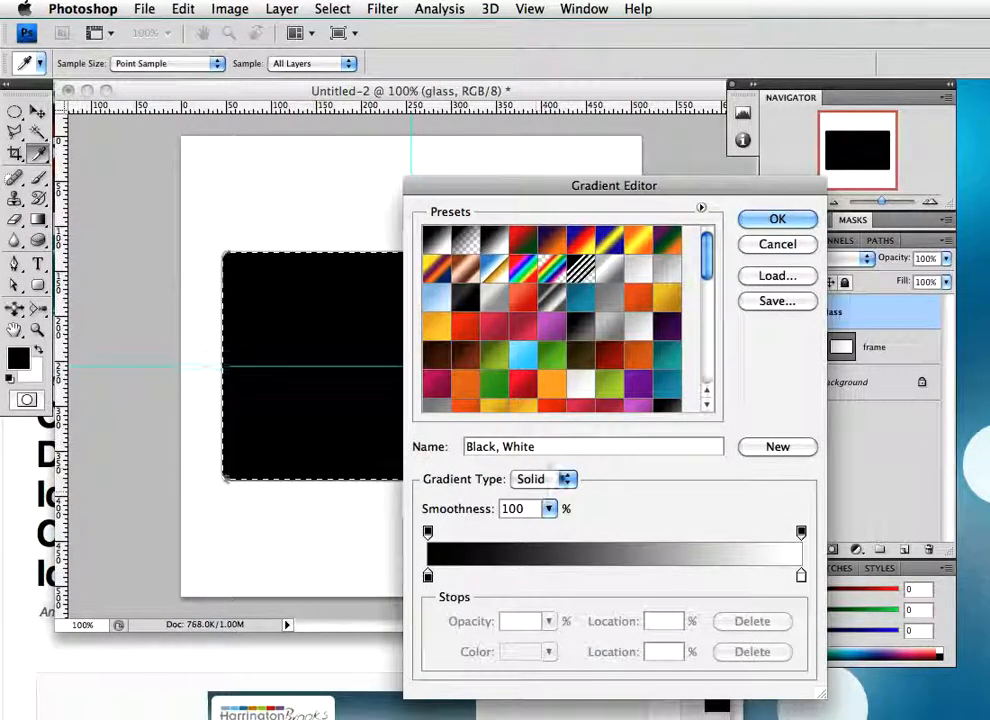
pyautogui.moveTo(535, 179); pyautogui.dragTo(189, 60)
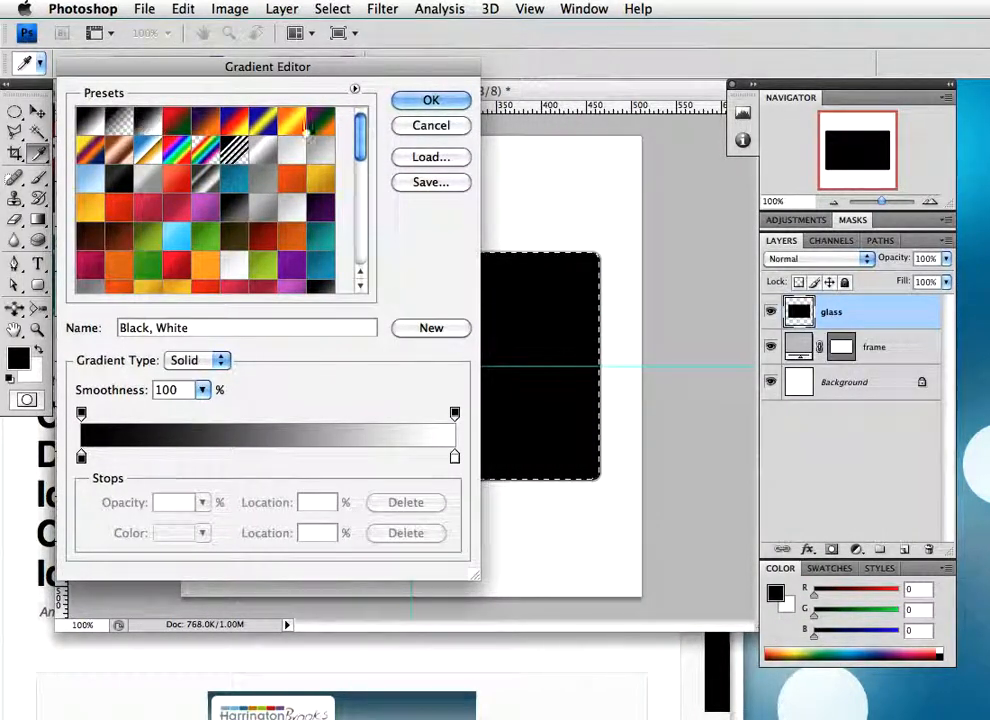
pyautogui.click(426, 100)
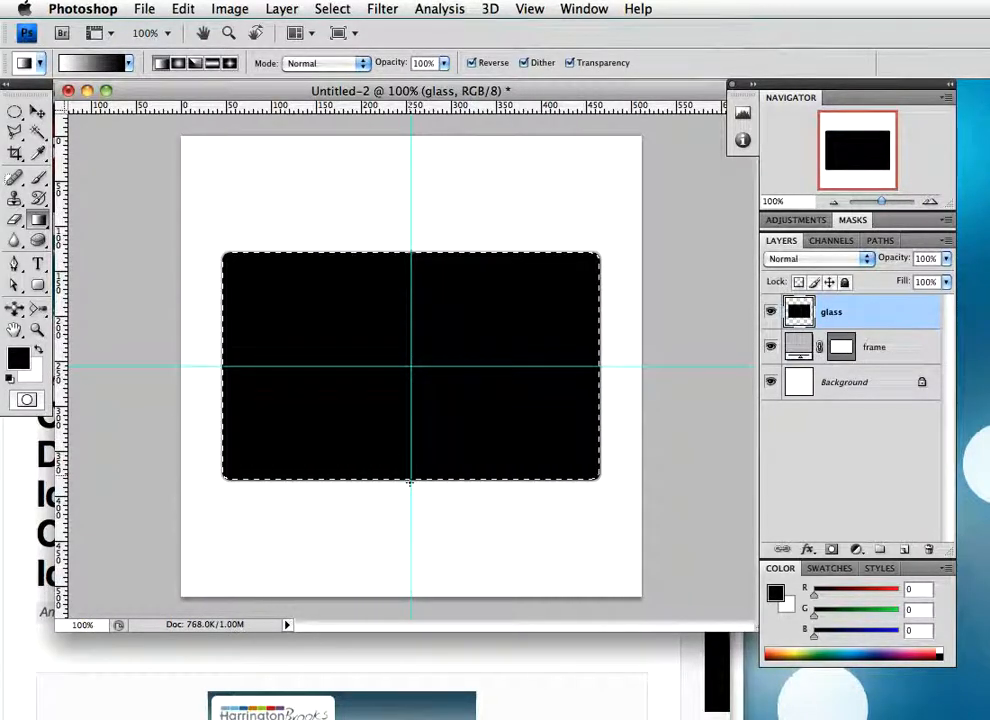
# Try a vertical white-to-black gradient directly on the glass layer's selection, and undo it
pyautogui.moveTo(410, 254); pyautogui.dragTo(410, 483)
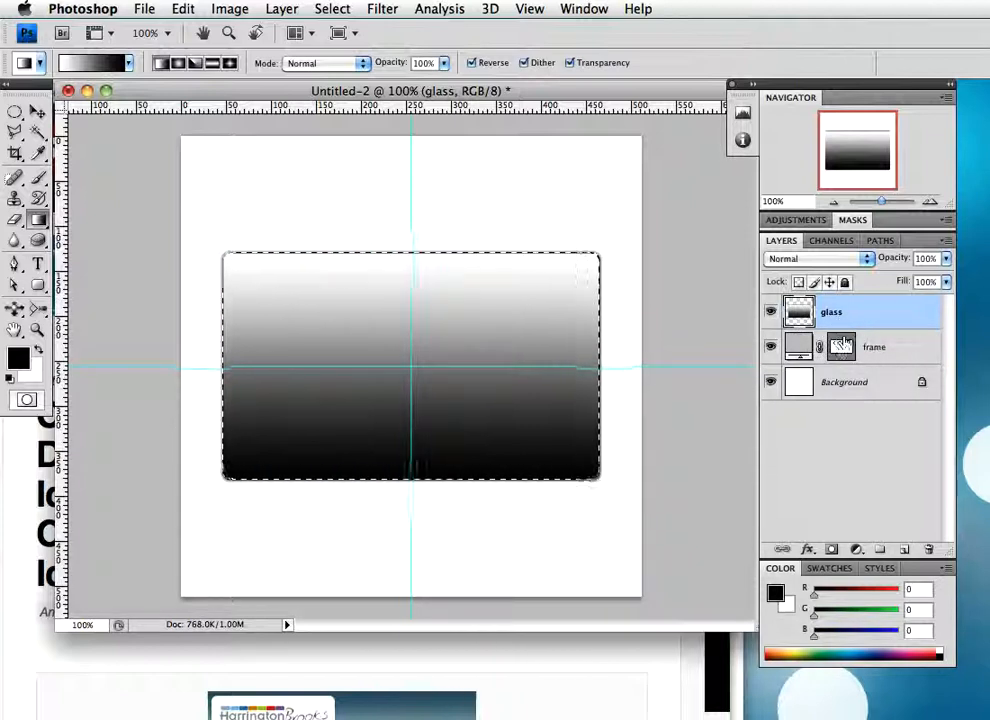
pyautogui.hotkey('alt', 'BackSpace')
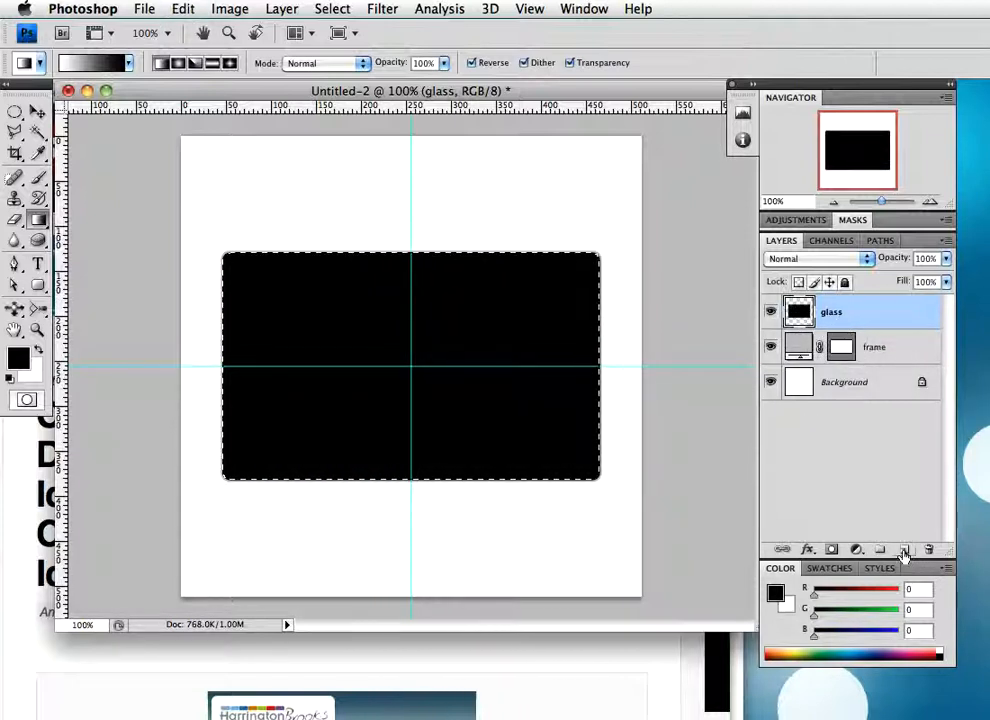
# Fill the selection with a vertical white-to-black gradient on a new layer above the glass, and name that layer "reflection"
pyautogui.click(904, 551)
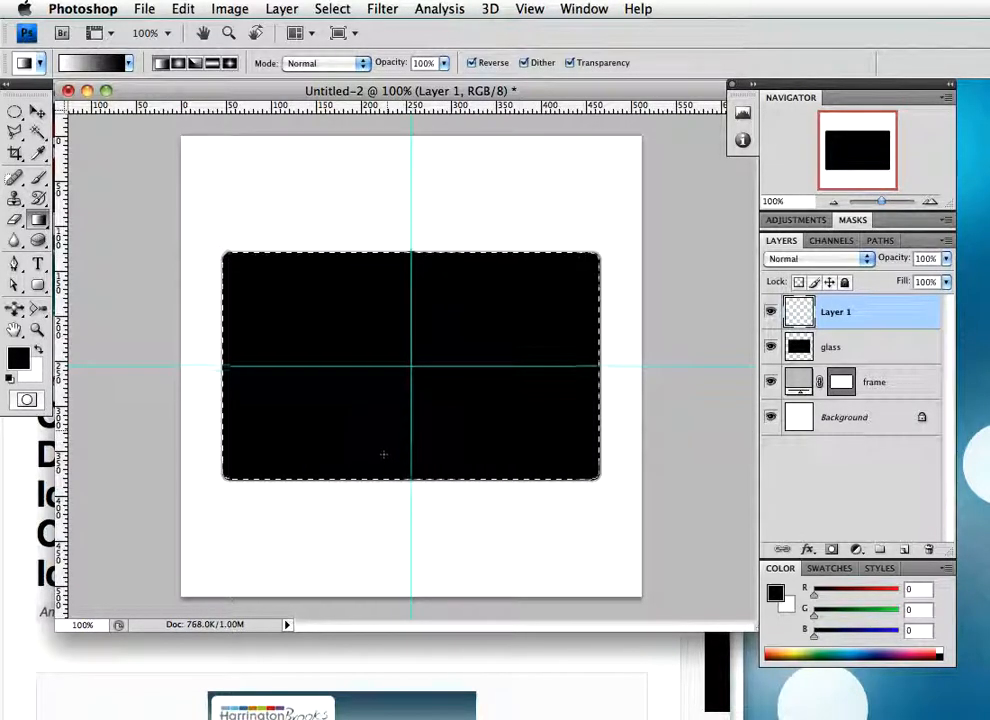
pyautogui.moveTo(443, 278); pyautogui.dragTo(443, 468)
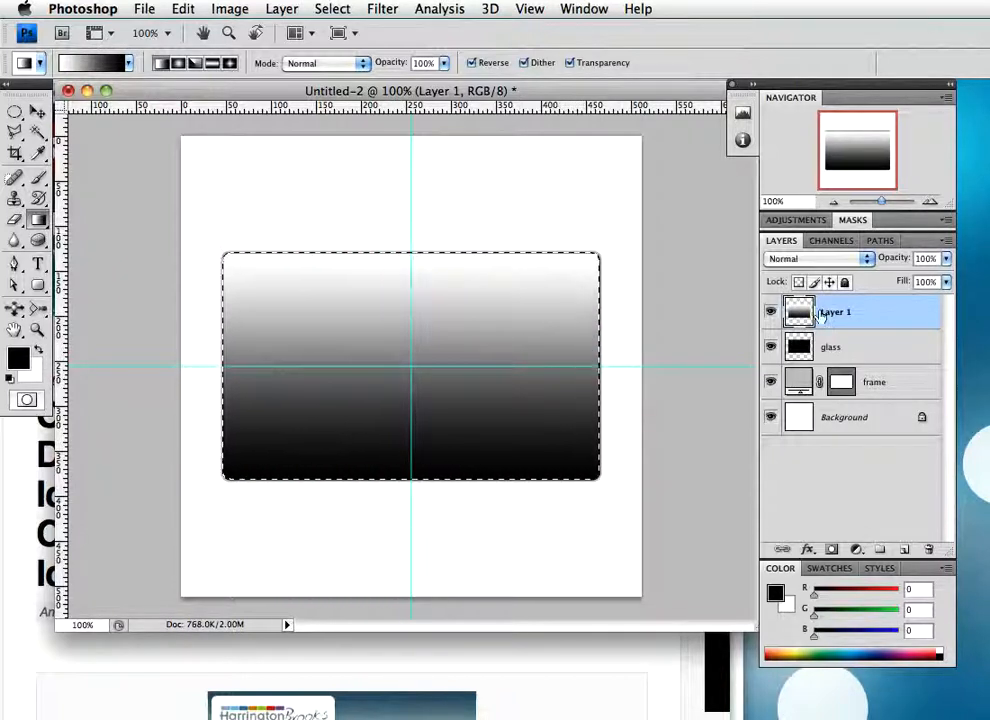
pyautogui.doubleClick(835, 313)
pyautogui.press('super+a')
pyautogui.write('g')
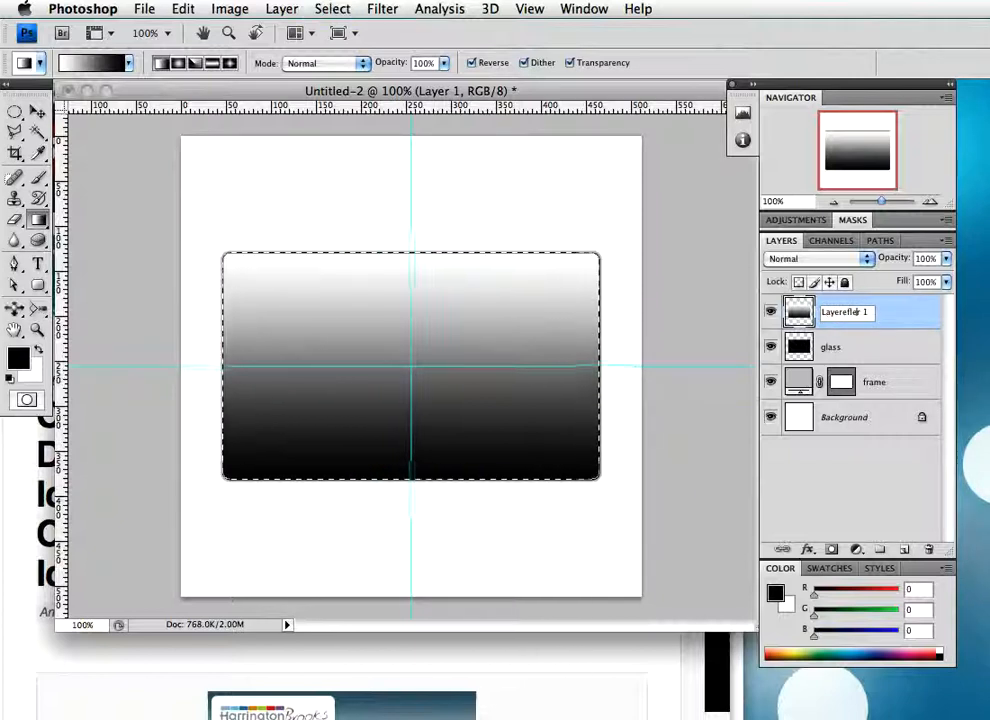
pyautogui.press('Return')
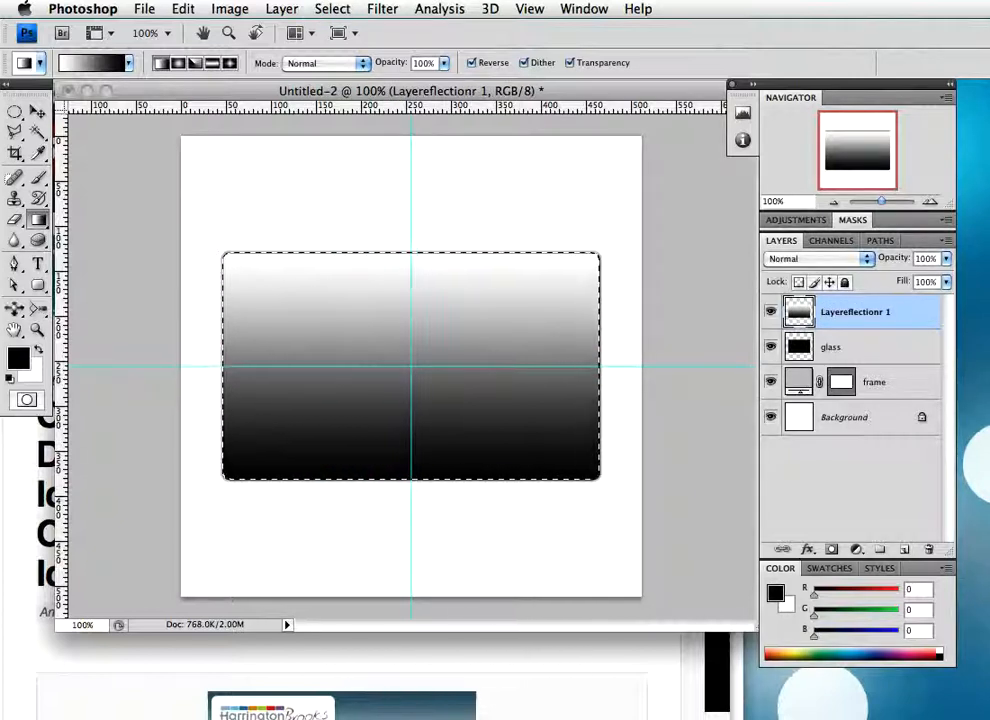
pyautogui.doubleClick(855, 312)
pyautogui.write('reflecti')
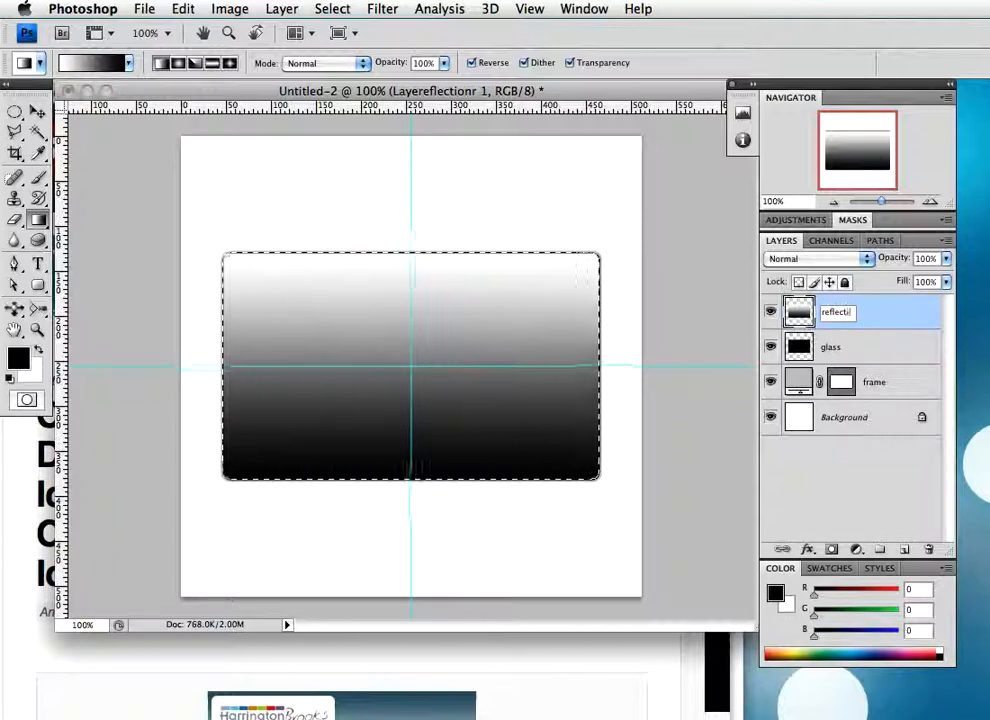
pyautogui.press('Return')
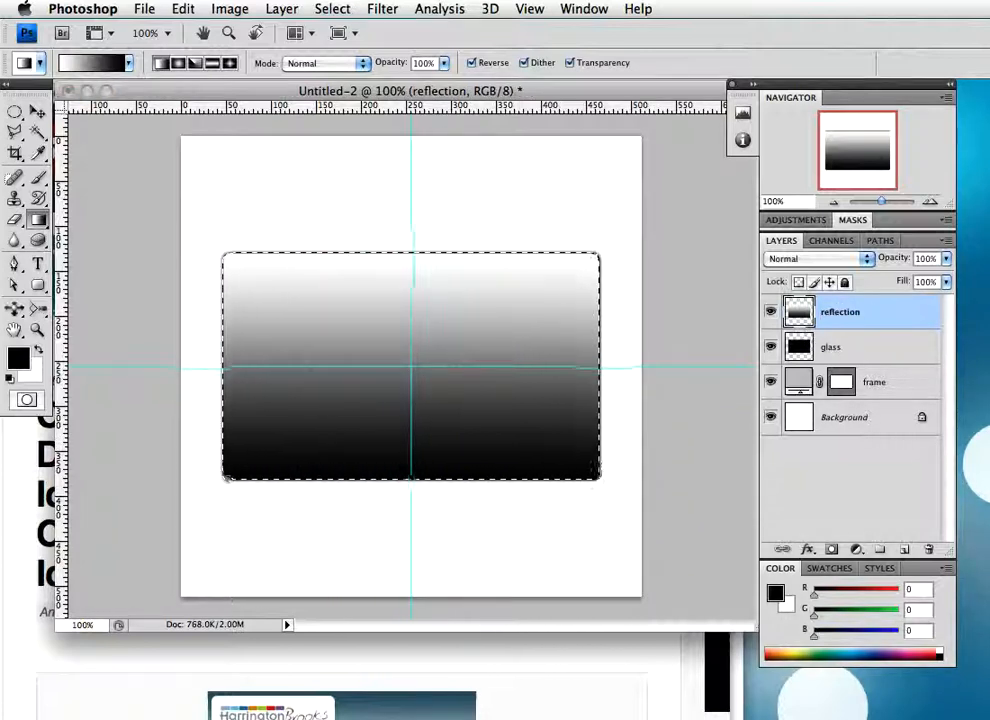
# Outline the screen's right part with a slanted Polygonal Lasso selection and use it as a layer mask on the reflection layer
pyautogui.click(15, 131)
pyautogui.click(83, 146)
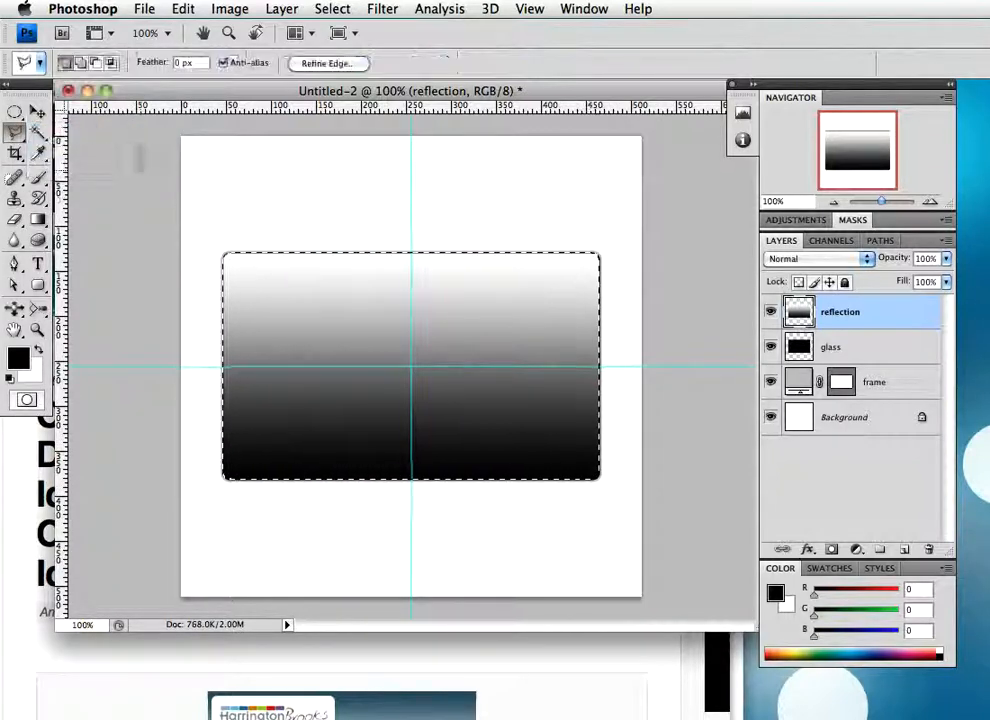
pyautogui.click(650, 228)
pyautogui.click(537, 231)
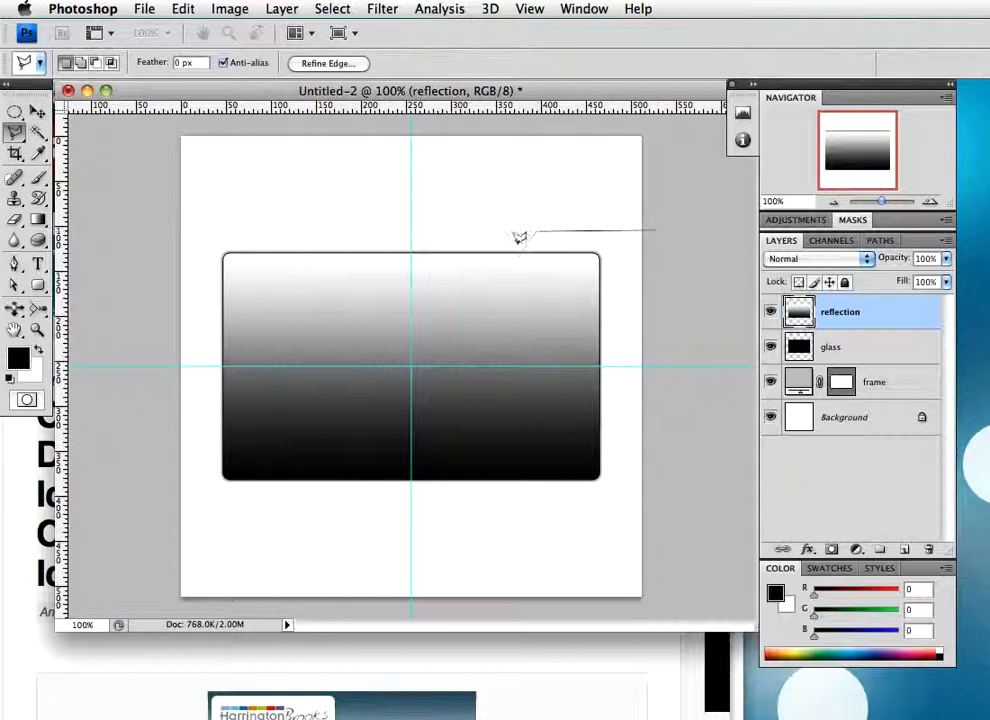
pyautogui.click(386, 502)
pyautogui.click(662, 504)
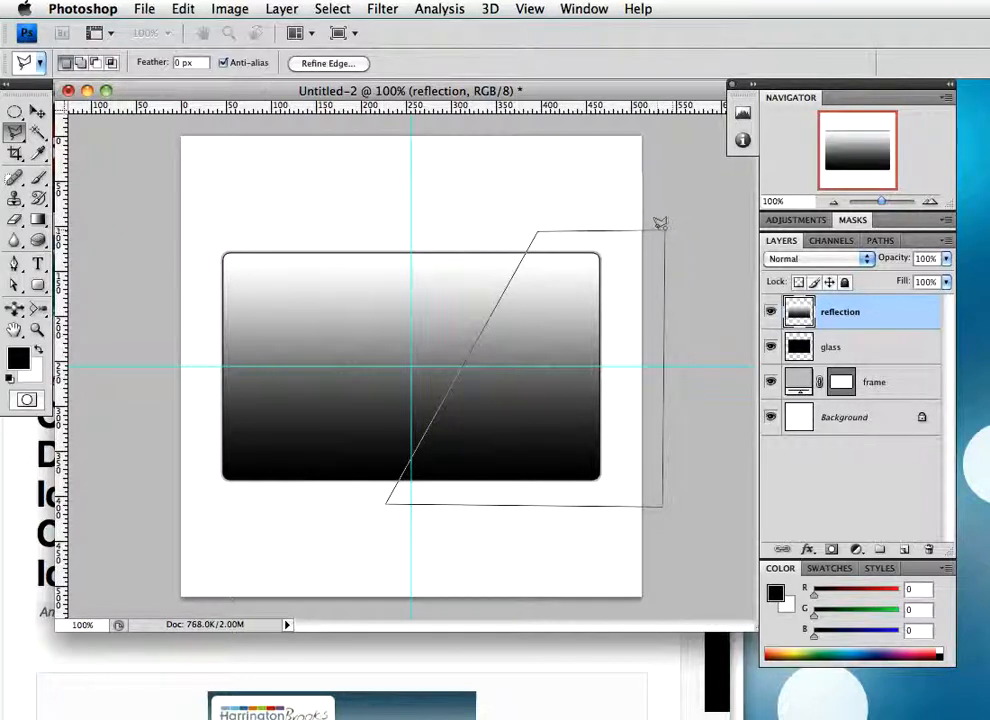
pyautogui.doubleClick(663, 228)
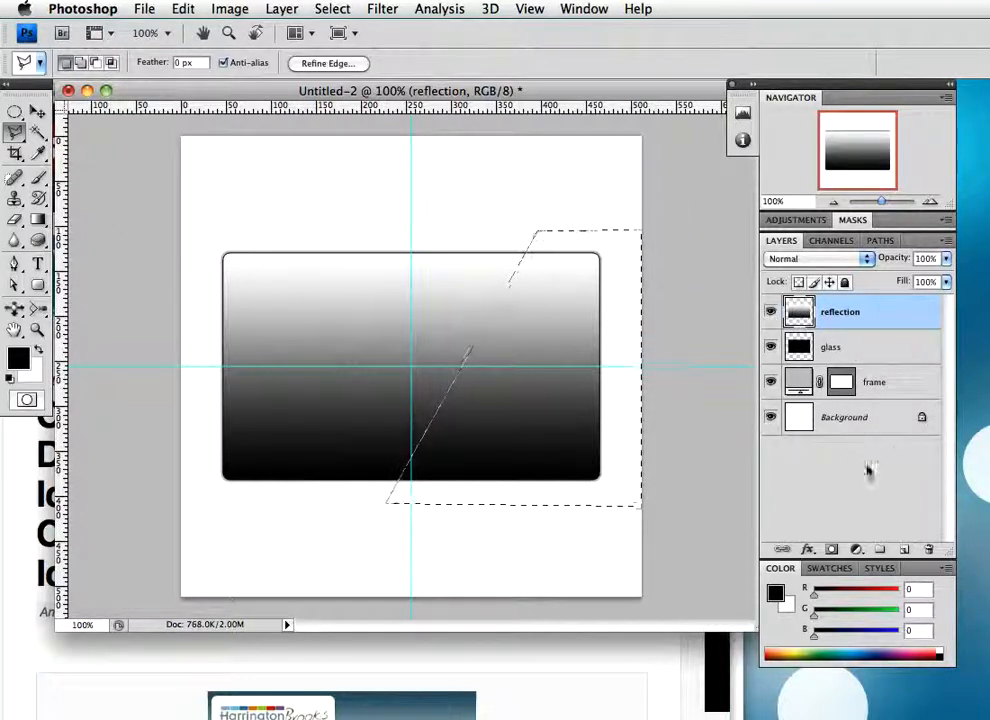
pyautogui.click(833, 550)
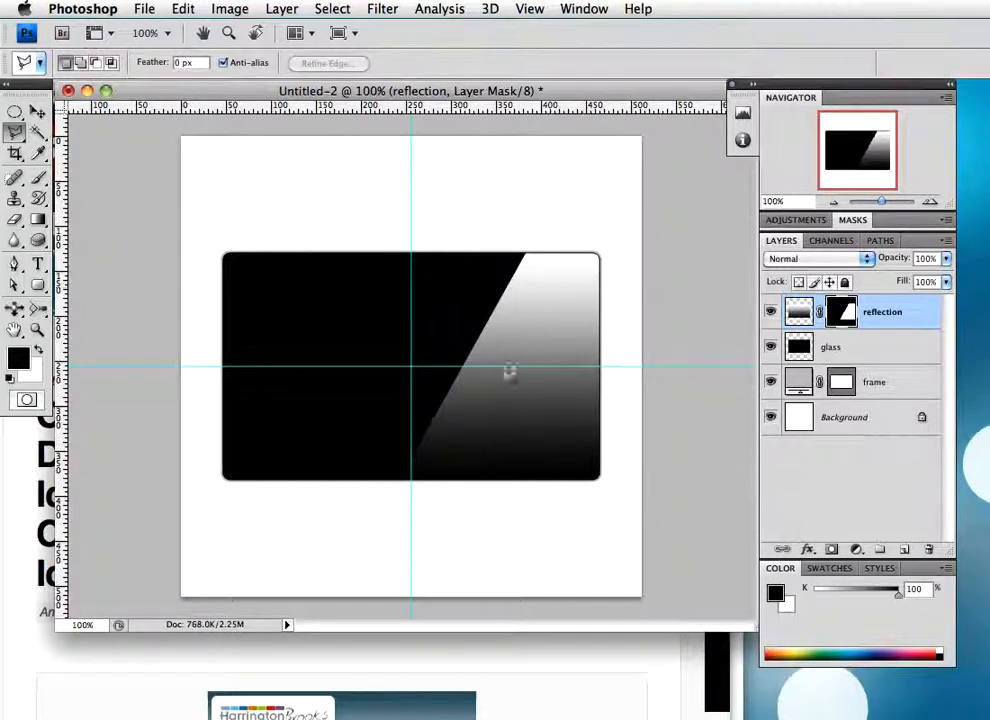
# Set the reflection layer's blend mode to Screen and its opacity to 20%
pyautogui.click(848, 260)
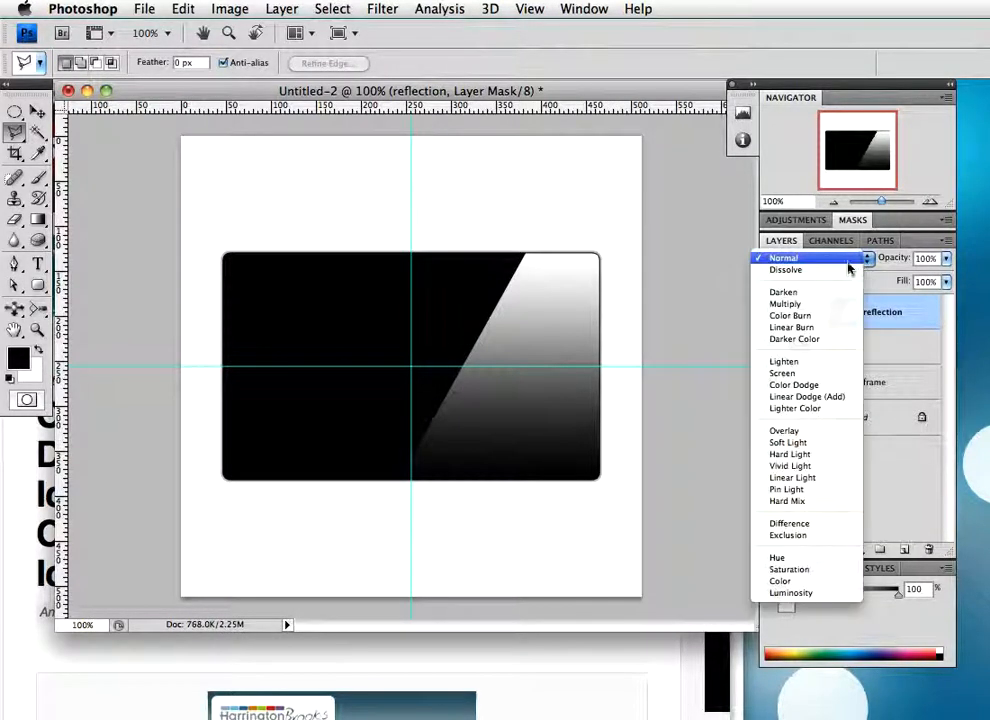
pyautogui.click(811, 305)
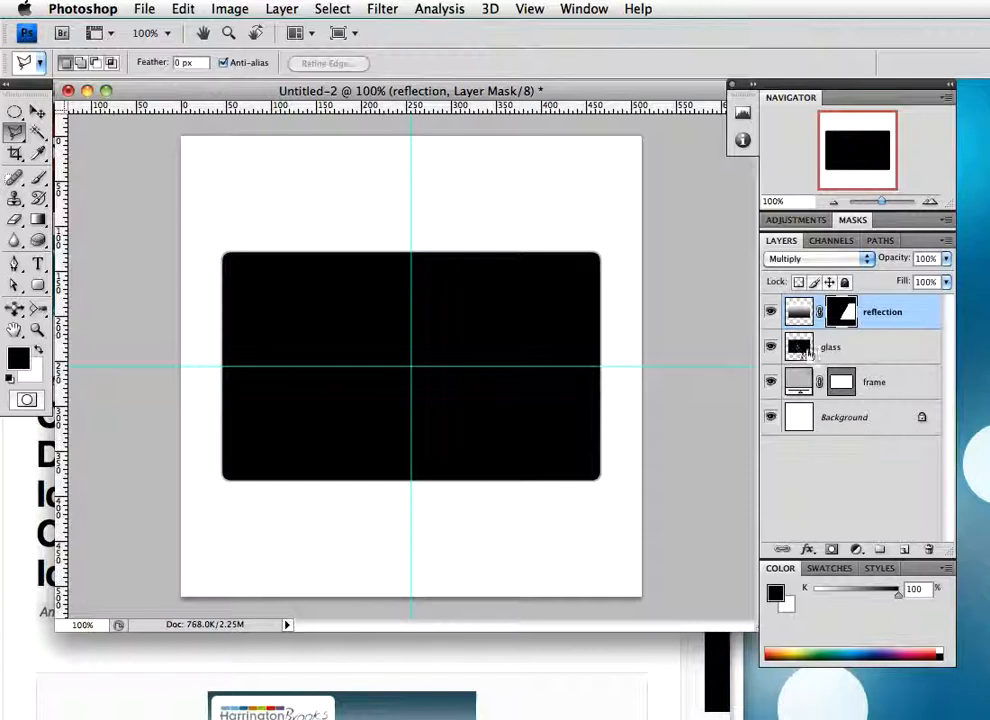
pyautogui.click(870, 259)
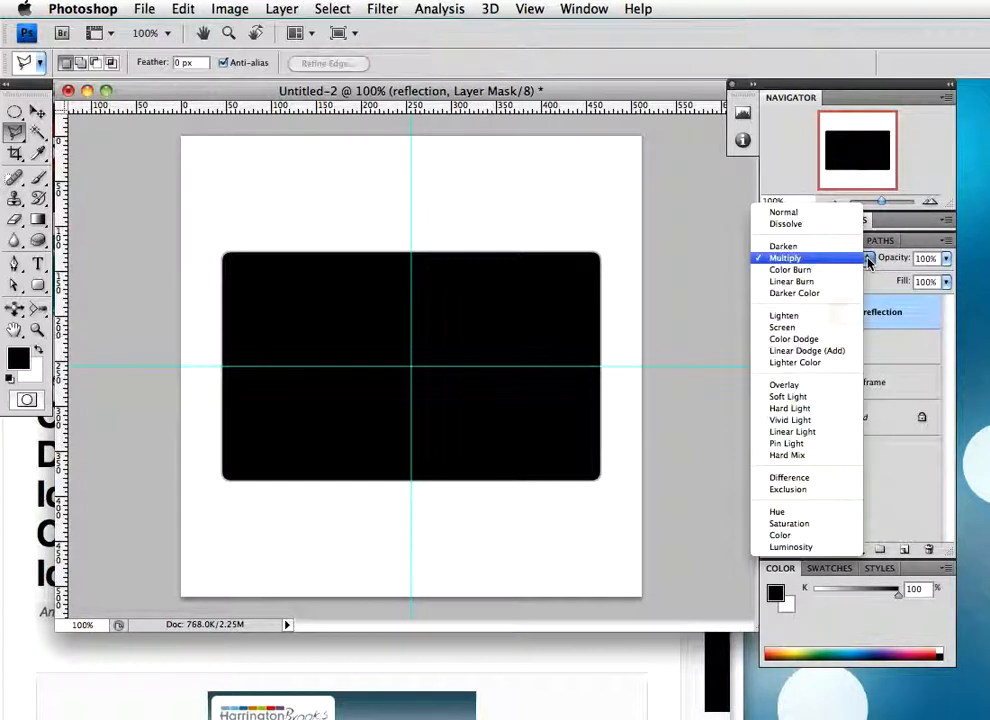
pyautogui.click(785, 327)
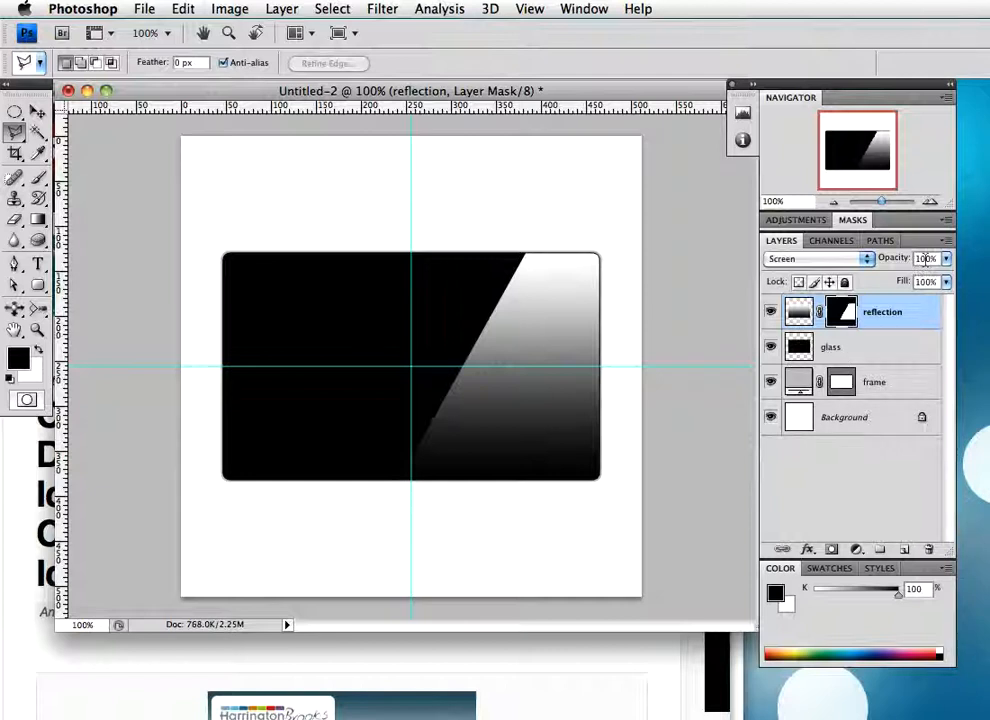
pyautogui.press('2')
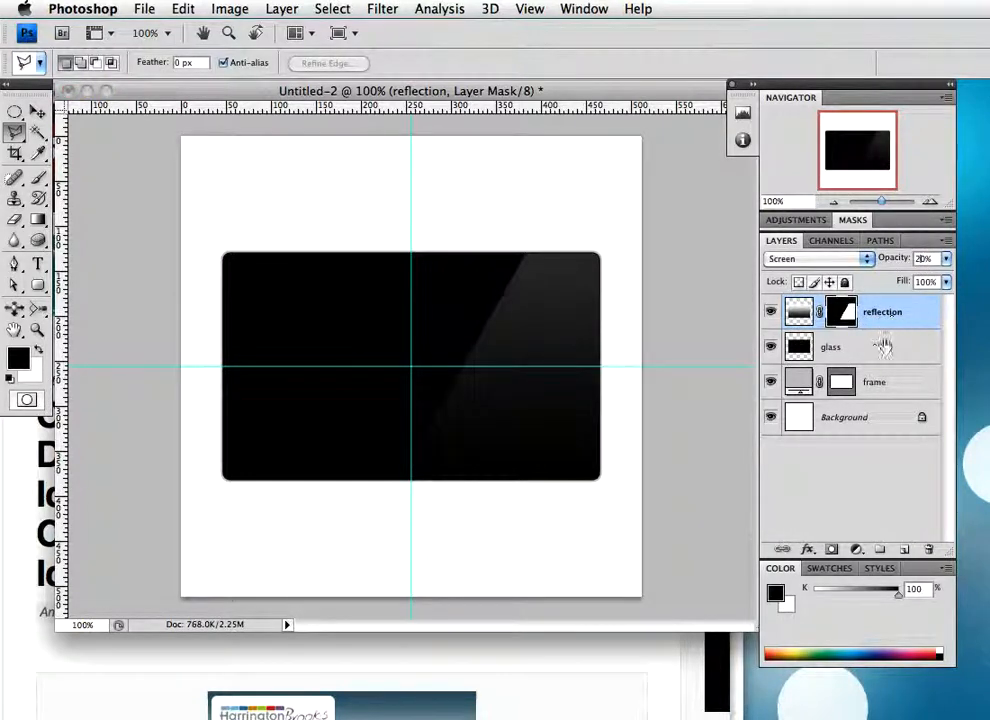
pyautogui.click(889, 350)
pyautogui.click(912, 320)
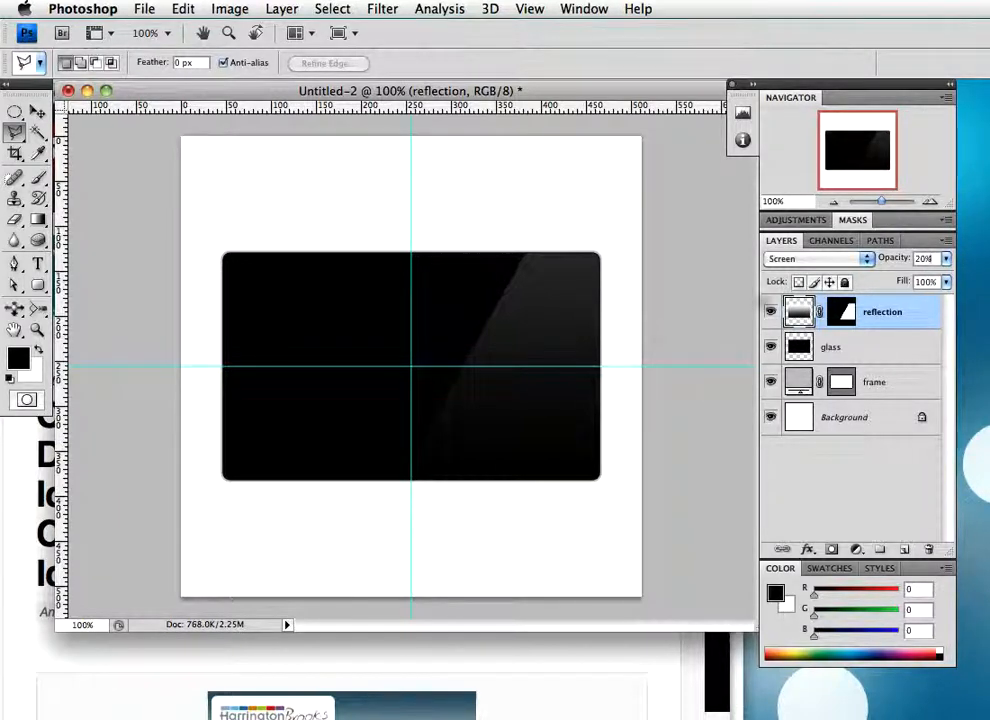
# Add a new layer above the glass layer and draw a rectangular selection centred on the guides' crossing, slightly inset from the glass edges
pyautogui.click(898, 350)
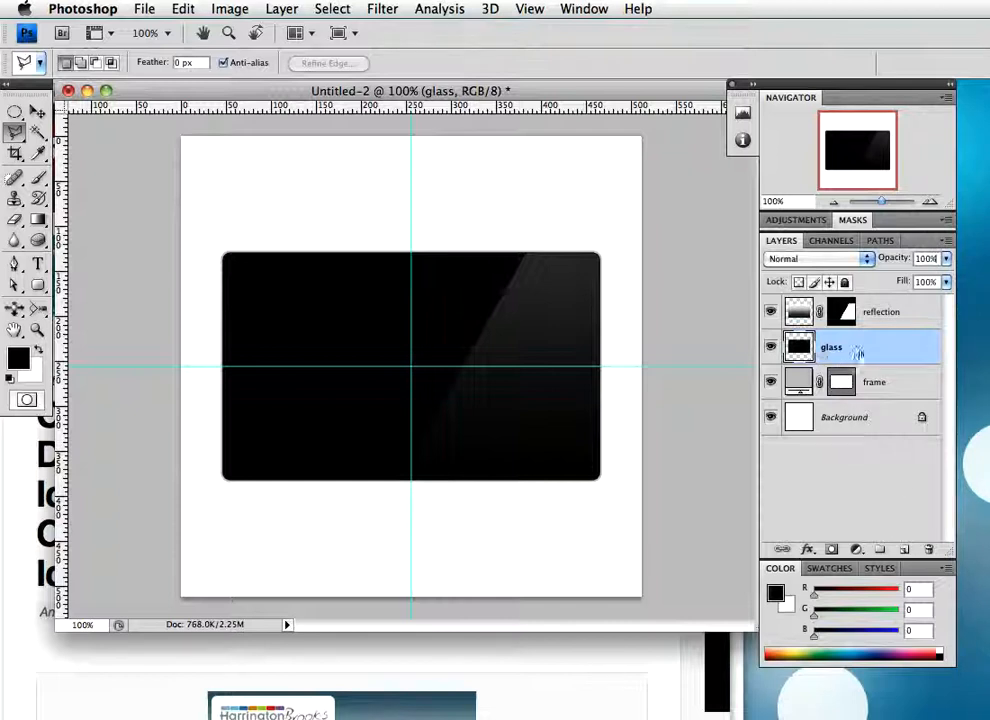
pyautogui.click(903, 549)
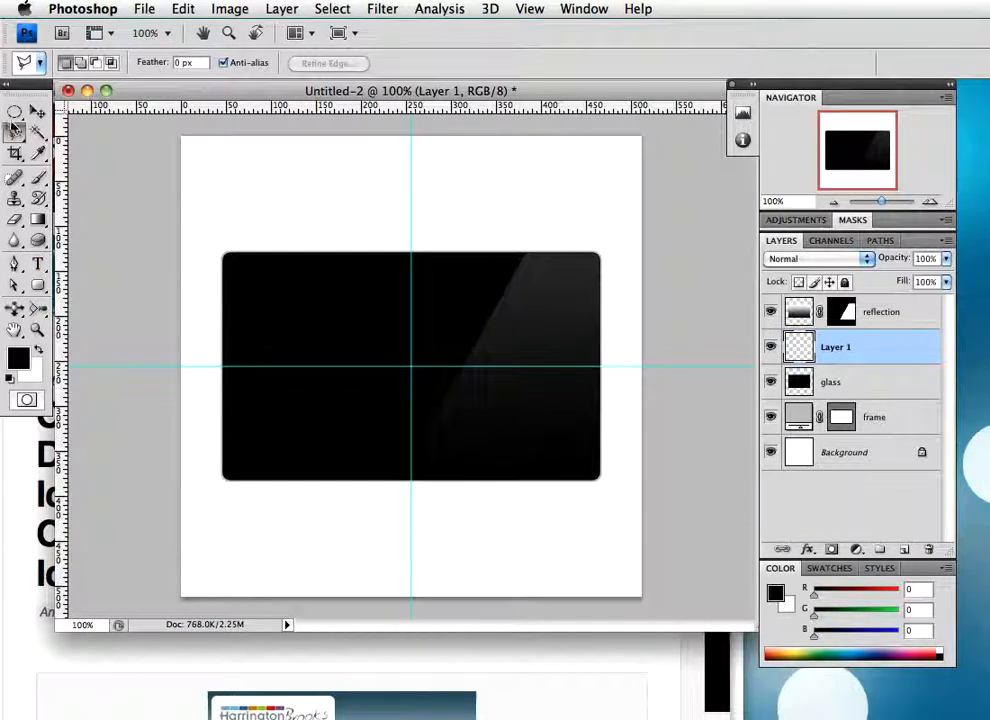
pyautogui.moveTo(14, 117); pyautogui.dragTo(100, 104)
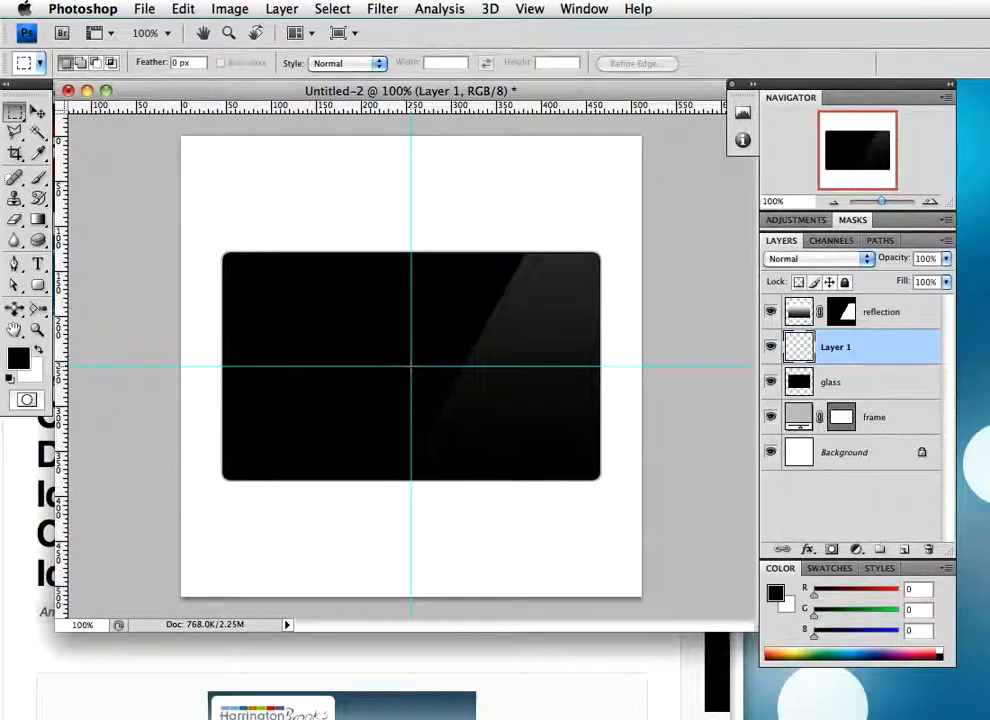
pyautogui.moveTo(410, 367); pyautogui.dragTo(585, 464)
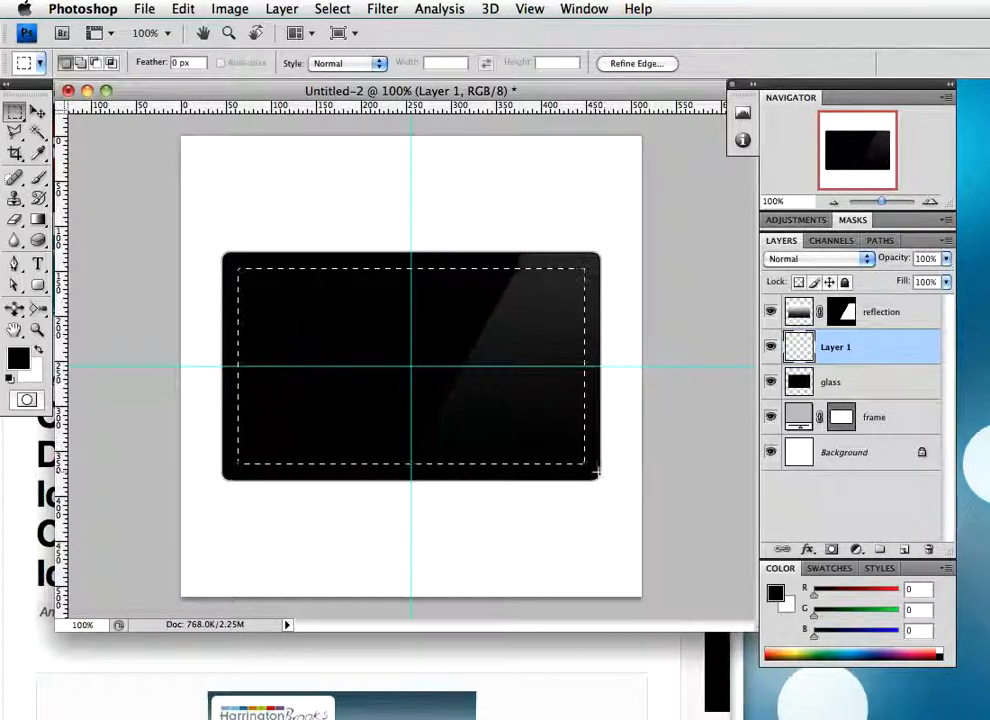
# Set the foreground colour to the blue #0089d7
pyautogui.click(18, 357)
pyautogui.moveTo(358, 331); pyautogui.dragTo(372, 330)
pyautogui.click(376, 330)
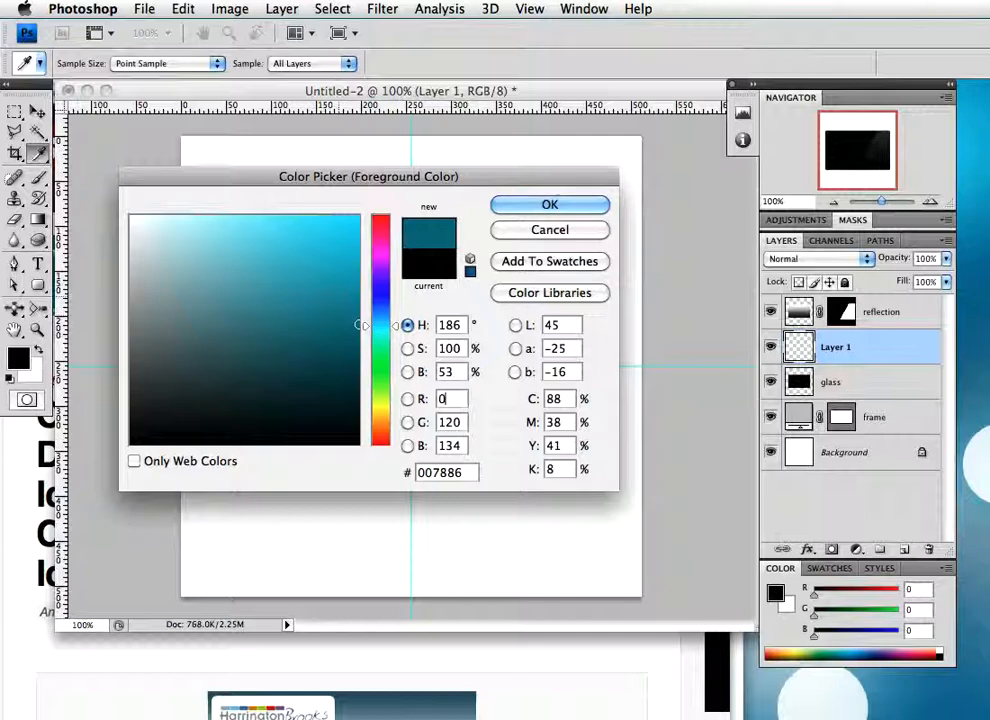
pyautogui.moveTo(380, 330); pyautogui.dragTo(381, 320)
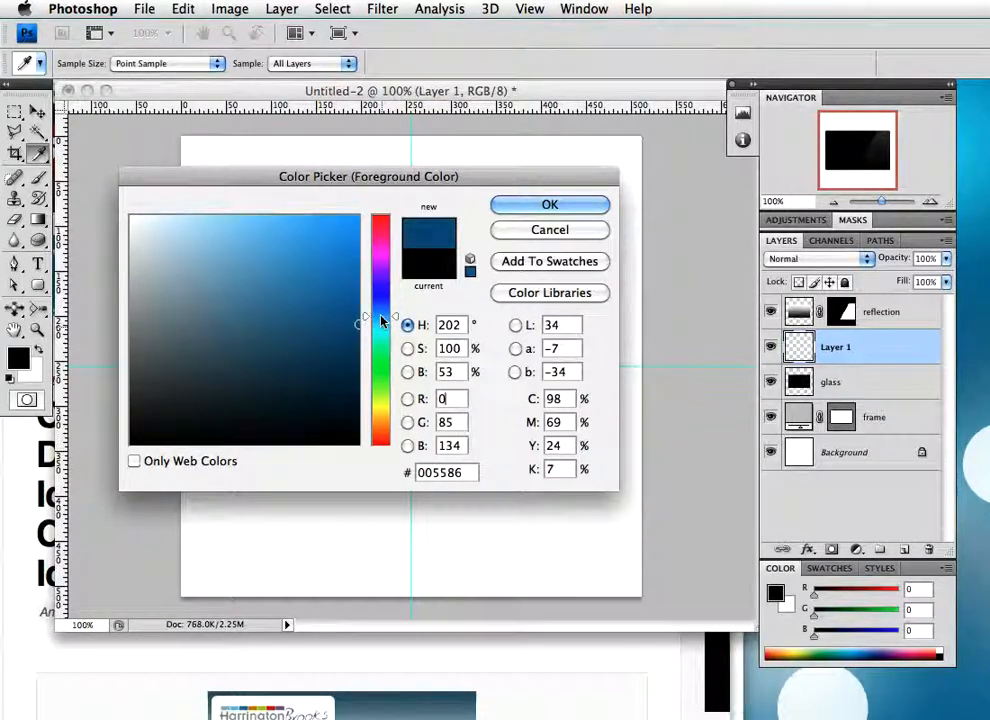
pyautogui.click(358, 251)
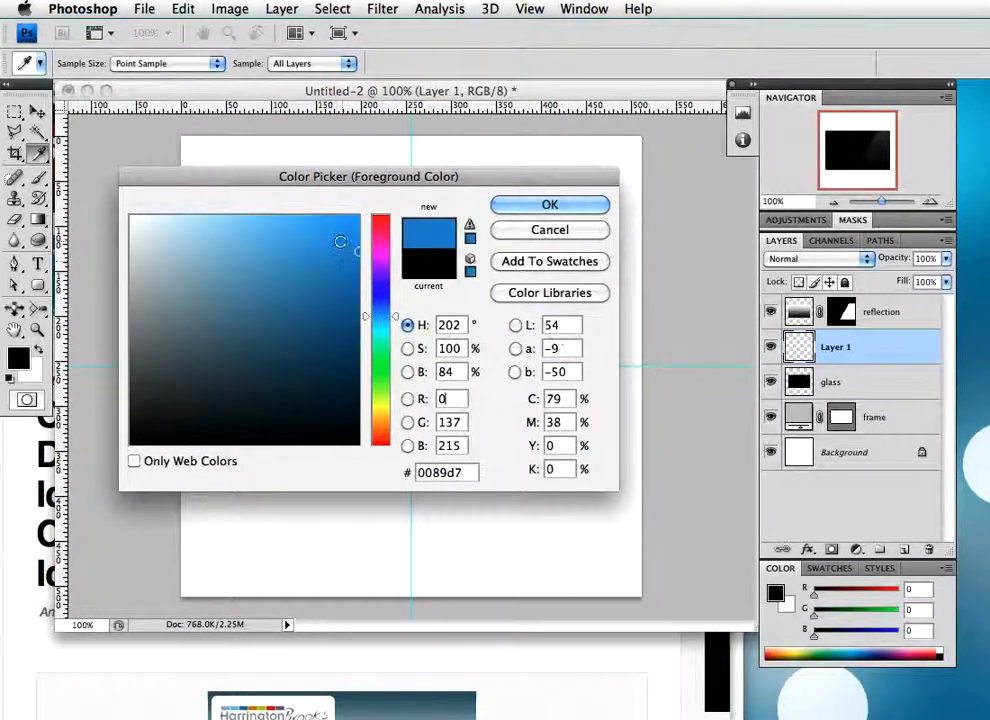
pyautogui.click(520, 206)
# Fill the rectangular selection with the blue foreground colour using the Paint Bucket tool, and deselect it
pyautogui.press('g')
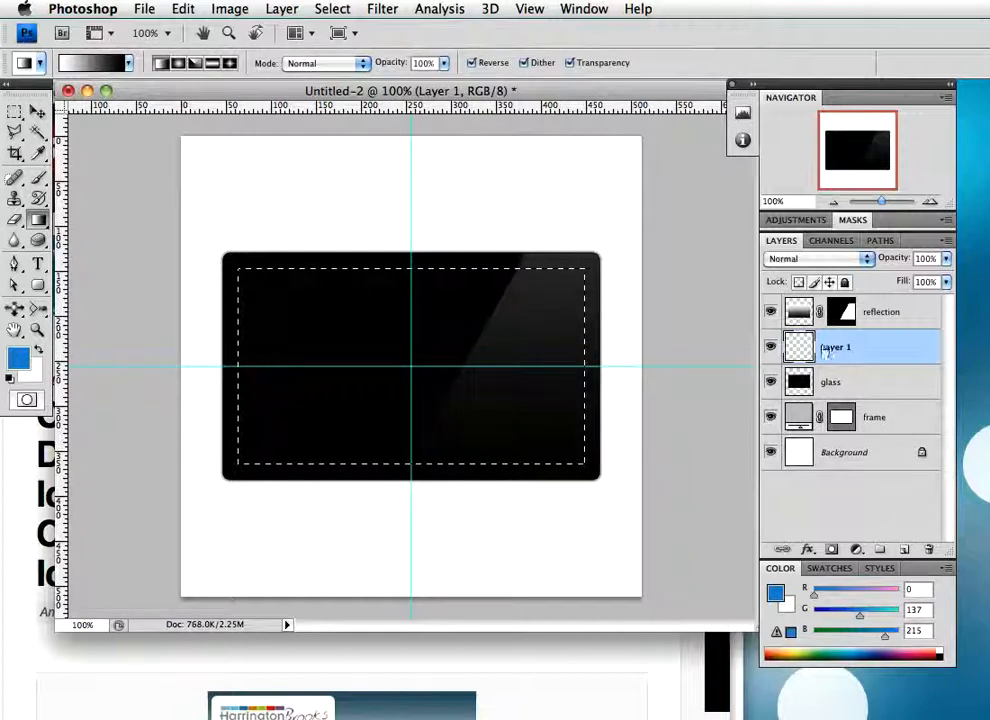
pyautogui.click(38, 220)
pyautogui.click(104, 233)
pyautogui.click(398, 453)
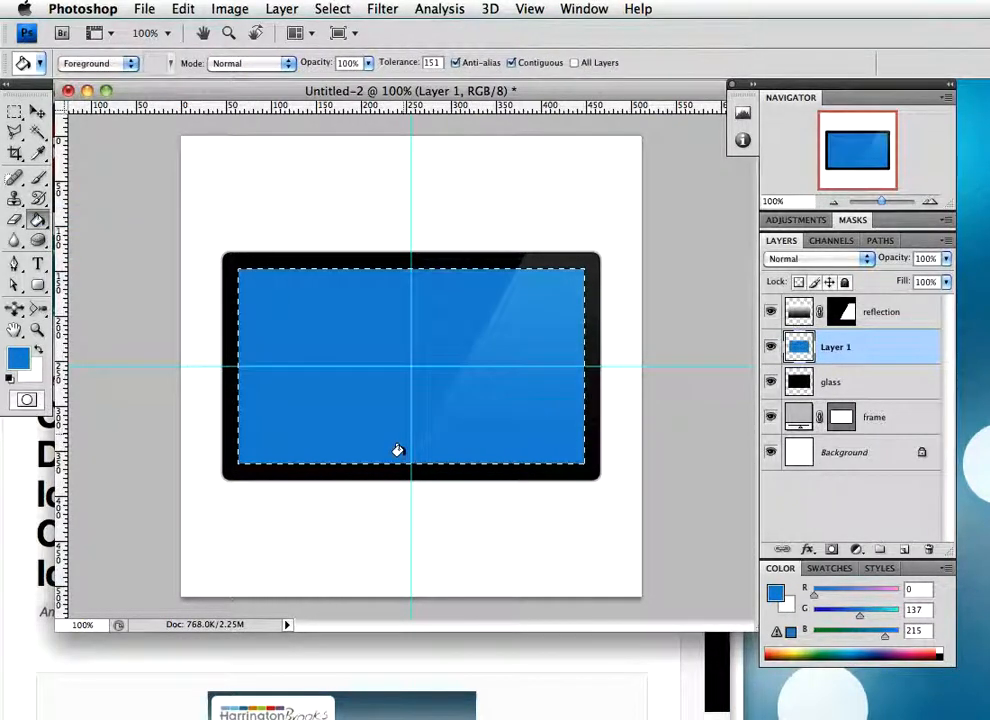
pyautogui.hotkey('ctrl', 'd')
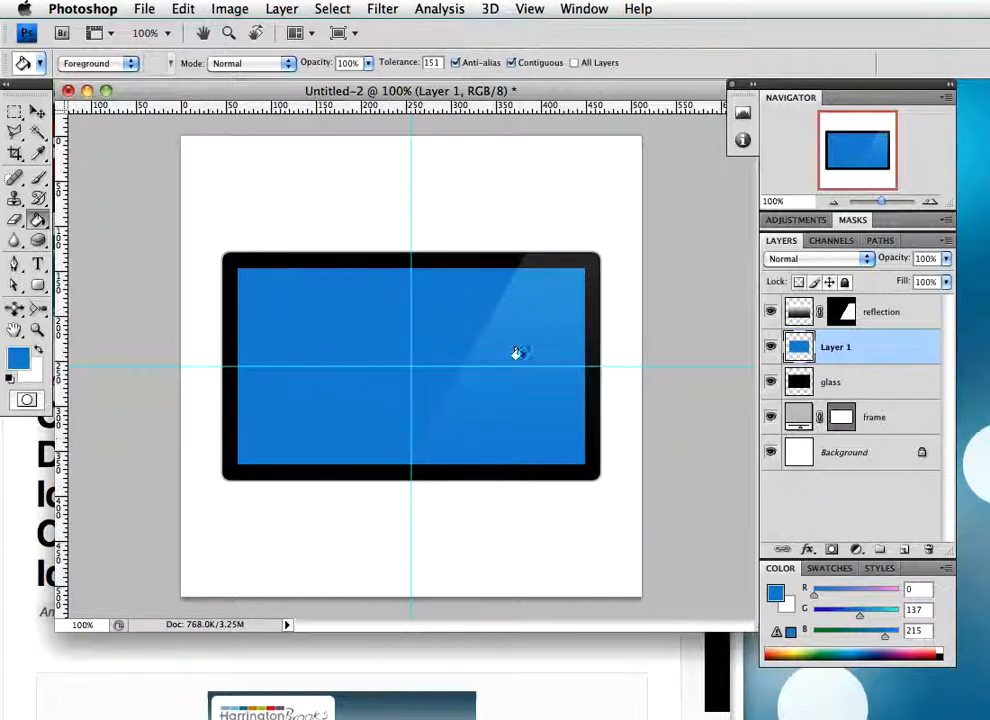
# Rename the blue rectangle's layer as "screen"
pyautogui.doubleClick(835, 347)
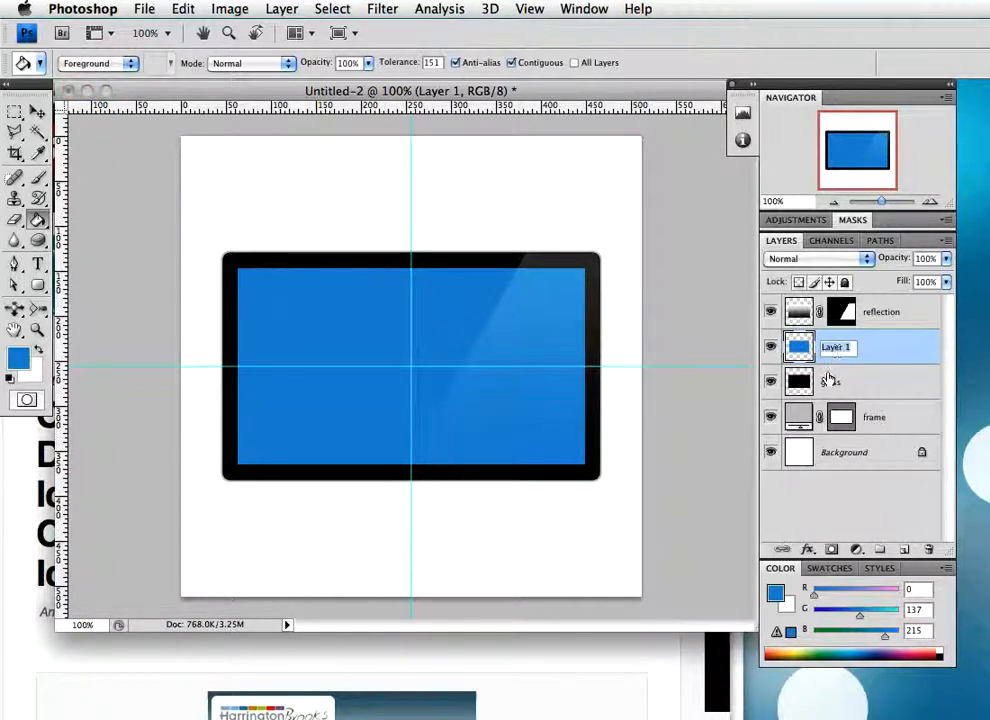
pyautogui.write('screen')
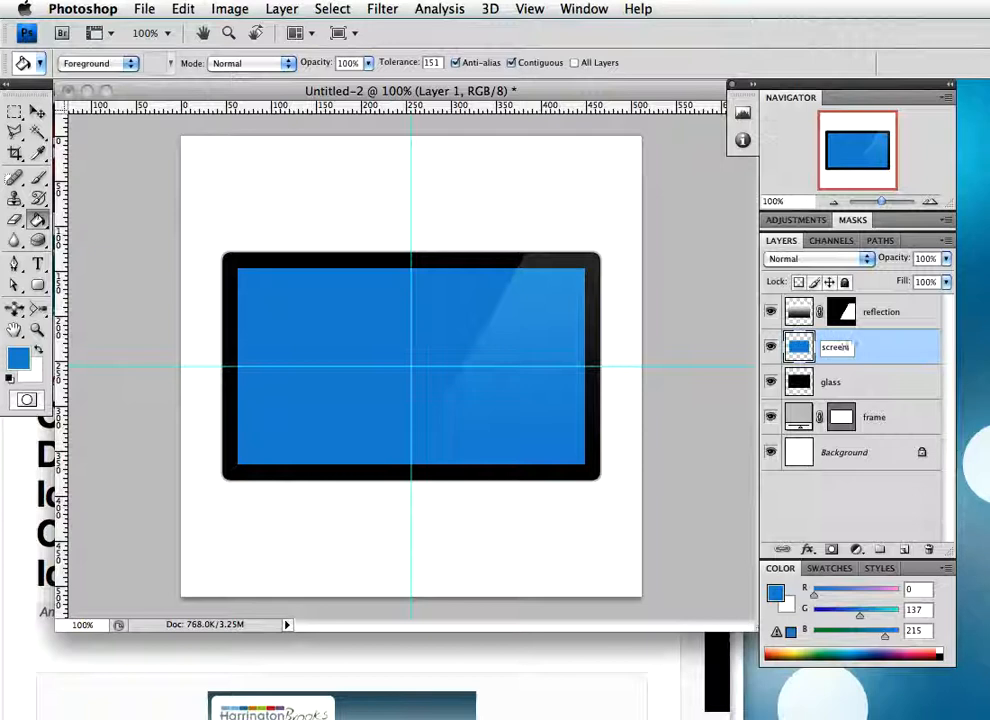
pyautogui.press('Return')
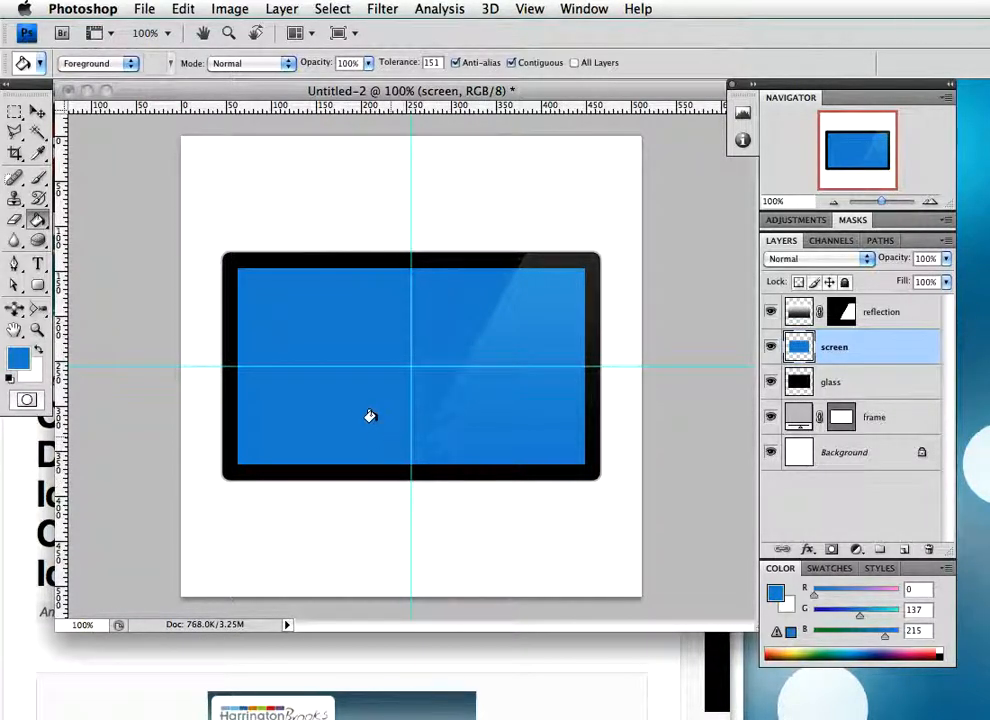
# Add a new layer above the reflection layer and draw a circular selection about 8 px wide, centred on the vertical guide in the upper bezel
pyautogui.press('z')
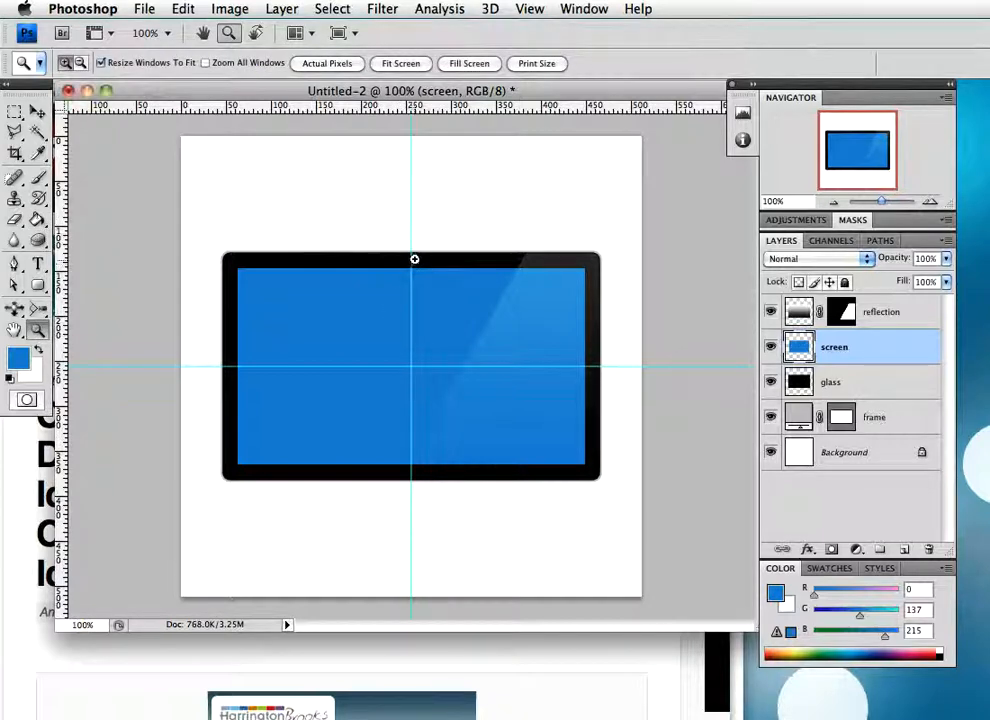
pyautogui.click(413, 264)
pyautogui.click(526, 365)
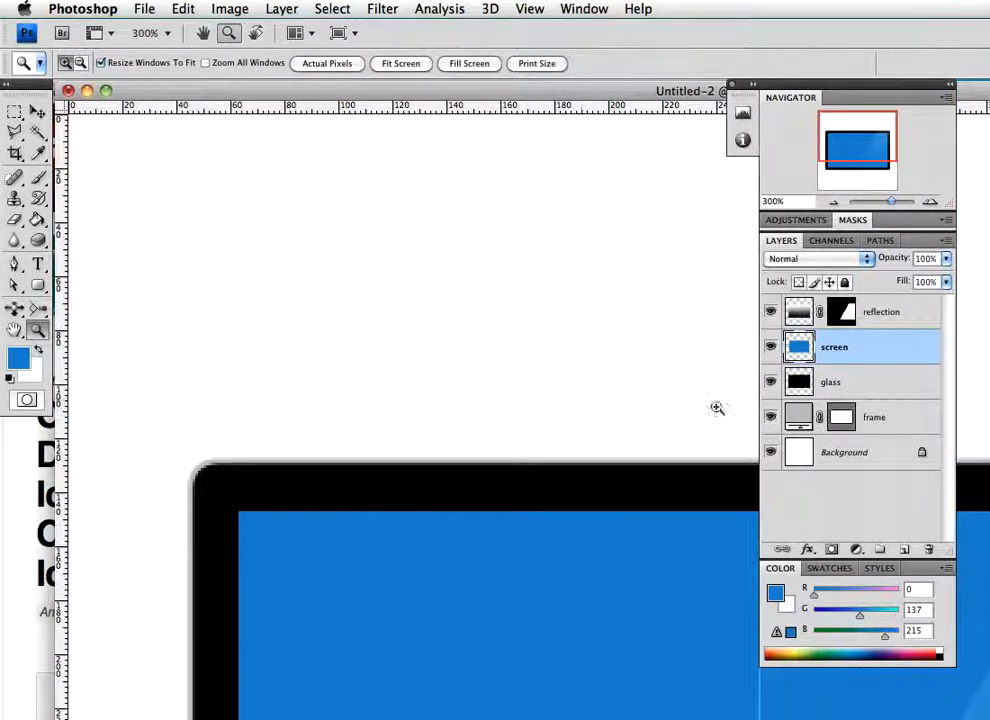
pyautogui.press('g')
pyautogui.moveTo(989, 719); pyautogui.dragTo(817, 603)
pyautogui.moveTo(583, 431)
pyautogui.mouseDown()
pyautogui.moveTo(442, 281)
pyautogui.moveTo(254, 146)
pyautogui.mouseUp()
pyautogui.moveTo(464, 307); pyautogui.dragTo(396, 337)
pyautogui.moveTo(511, 367); pyautogui.dragTo(521, 370)
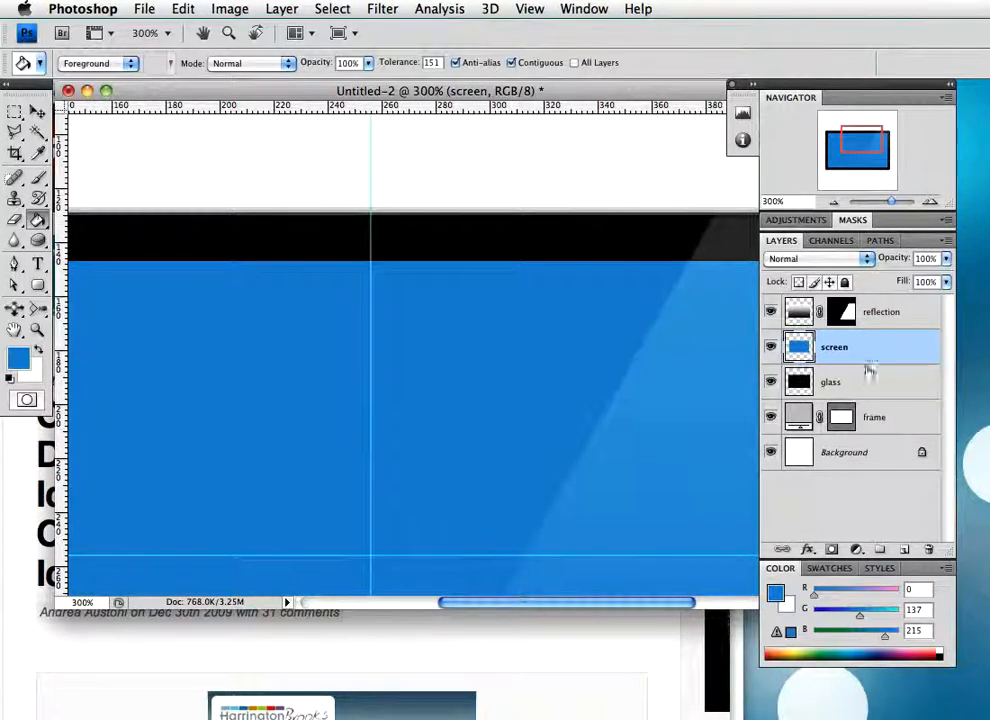
pyautogui.click(918, 324)
pyautogui.click(903, 550)
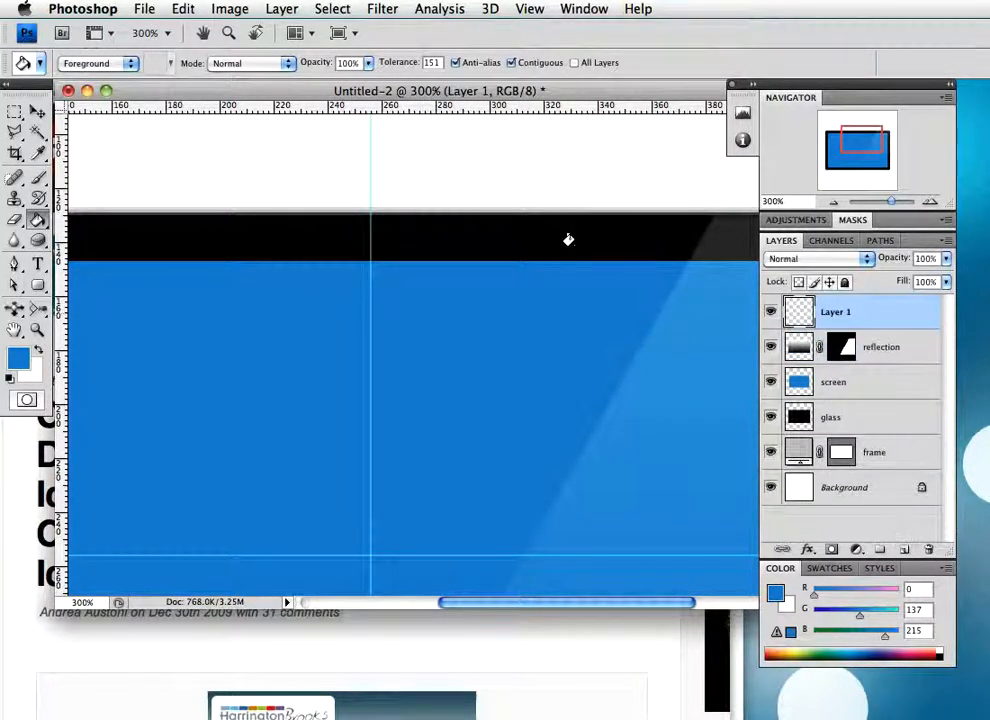
pyautogui.click(14, 111)
pyautogui.click(75, 126)
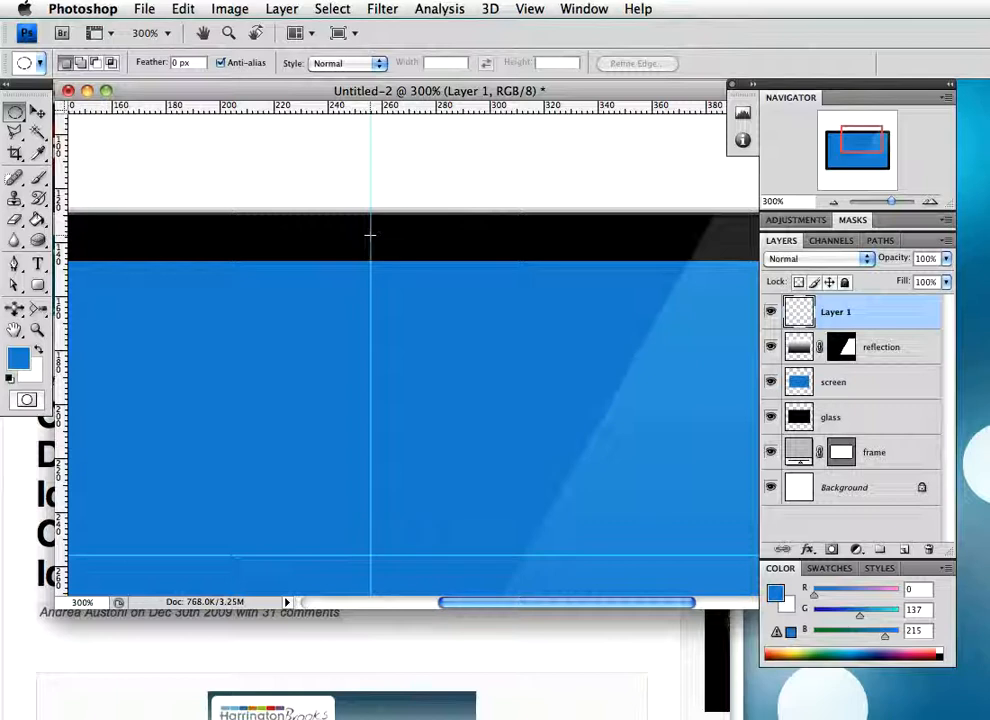
pyautogui.moveTo(371, 242)
pyautogui.mouseDown()
pyautogui.moveTo(388, 249)
pyautogui.moveTo(378, 244)
pyautogui.mouseUp()
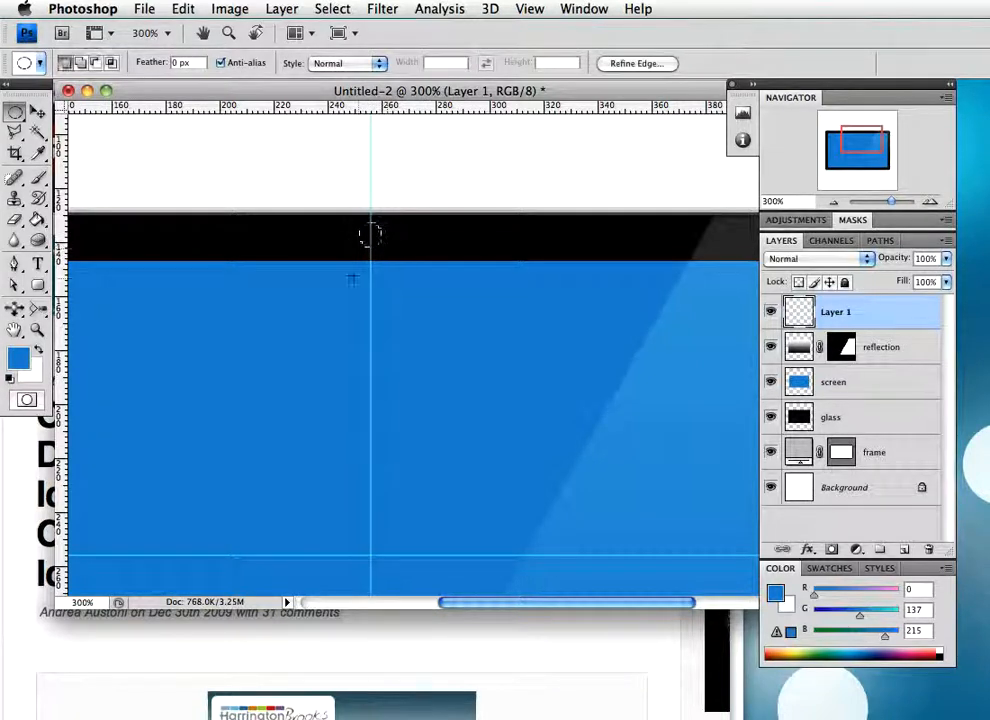
# Set the foreground colour to dark grey #333333 and fill the small circular selection in the upper bezel with it
pyautogui.press('g')
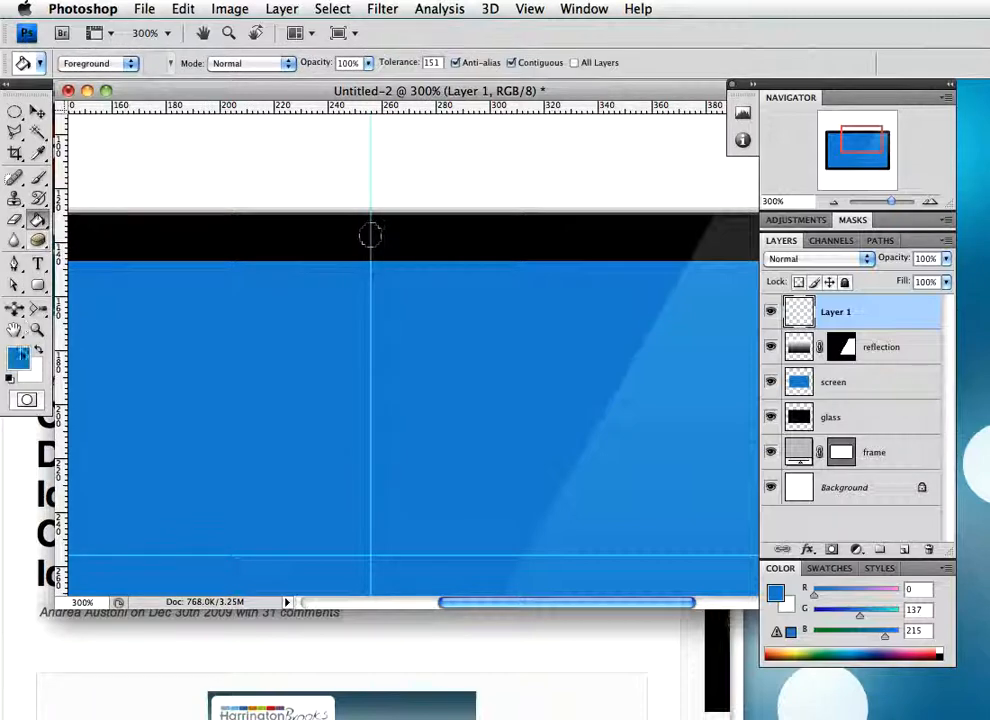
pyautogui.click(18, 357)
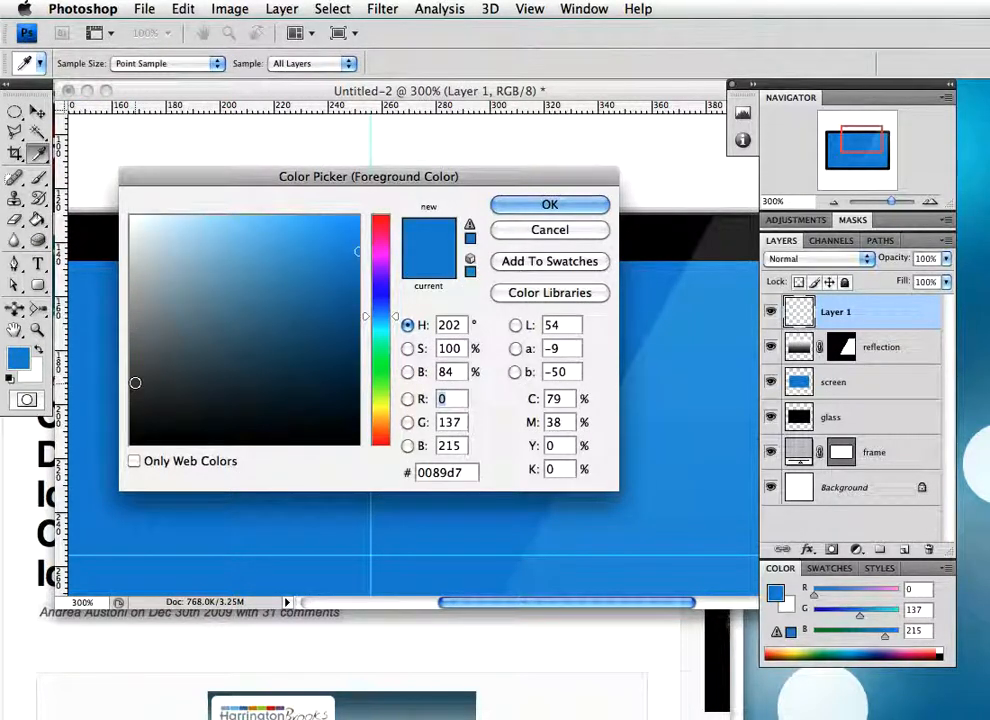
pyautogui.click(131, 380)
pyautogui.click(133, 392)
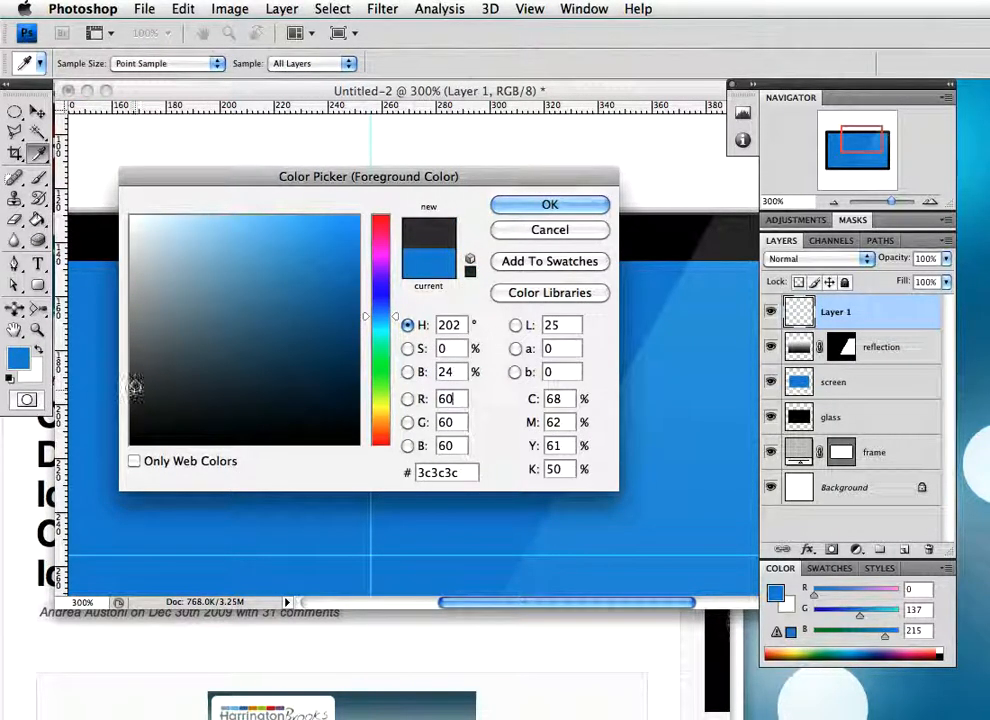
pyautogui.click(131, 399)
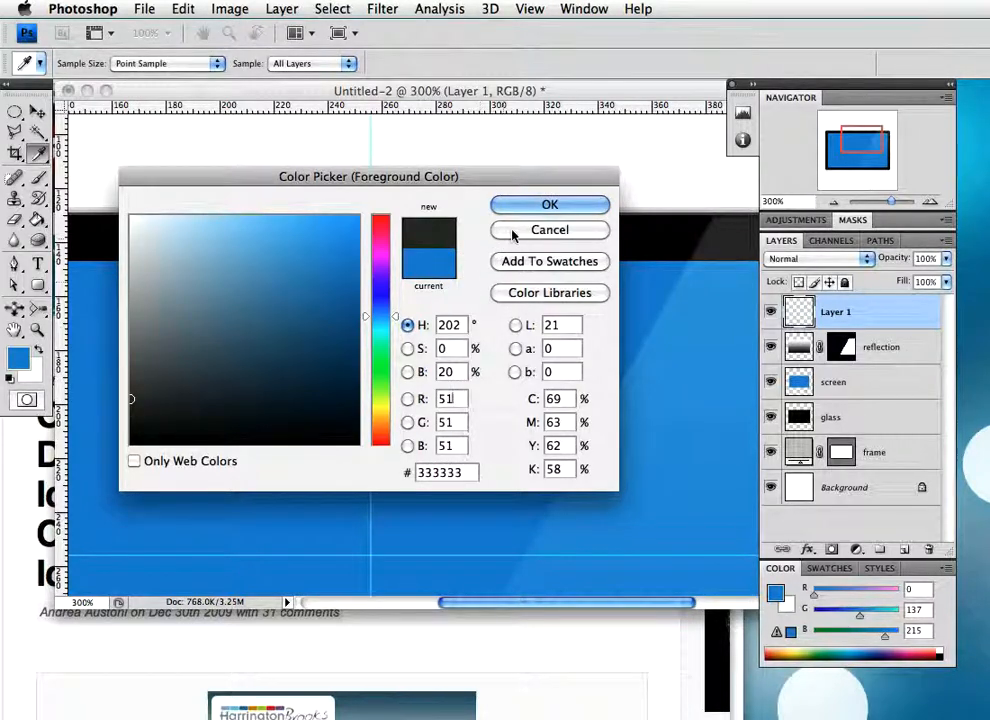
pyautogui.click(541, 205)
pyautogui.press('g')
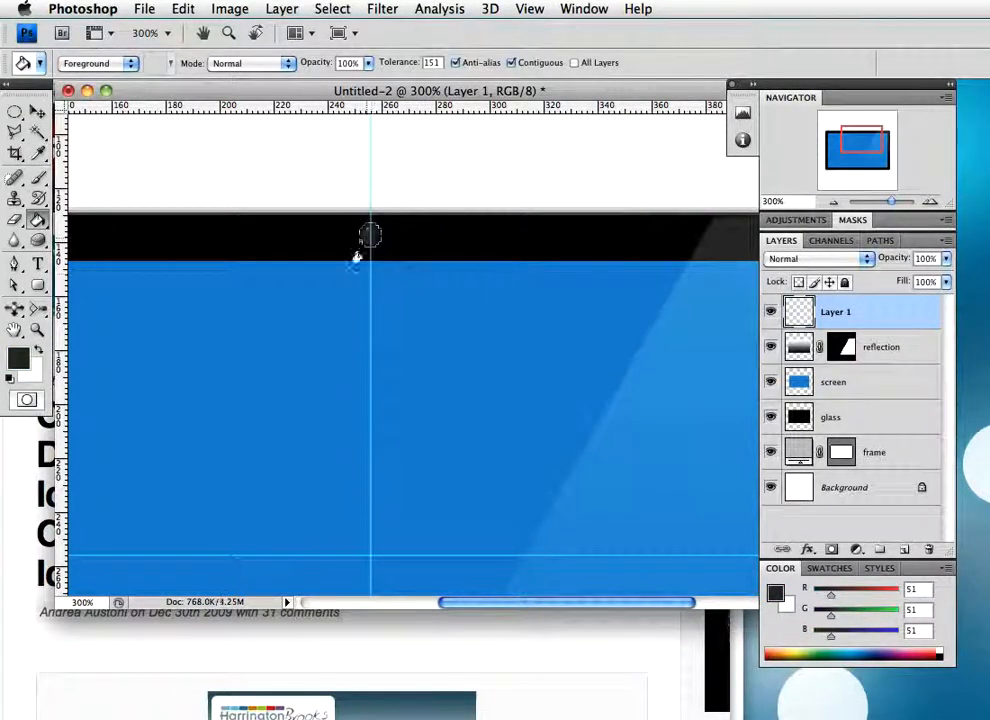
# Contract the circular selection in the upper bezel by 2 pixels
pyautogui.click(341, 9)
pyautogui.moveTo(400, 216)
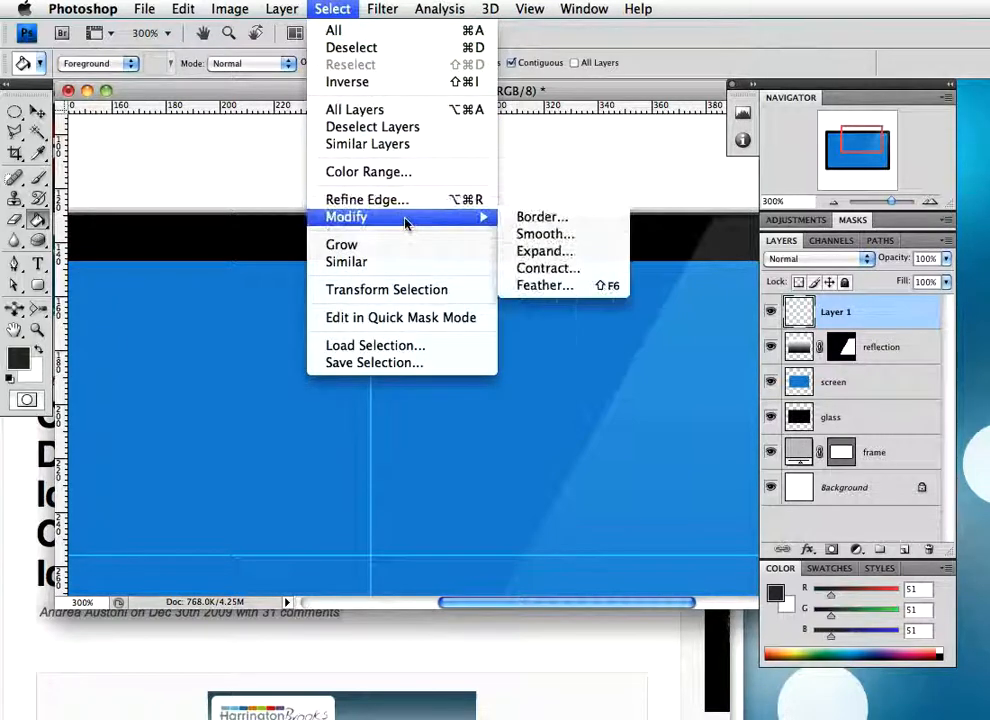
pyautogui.click(569, 268)
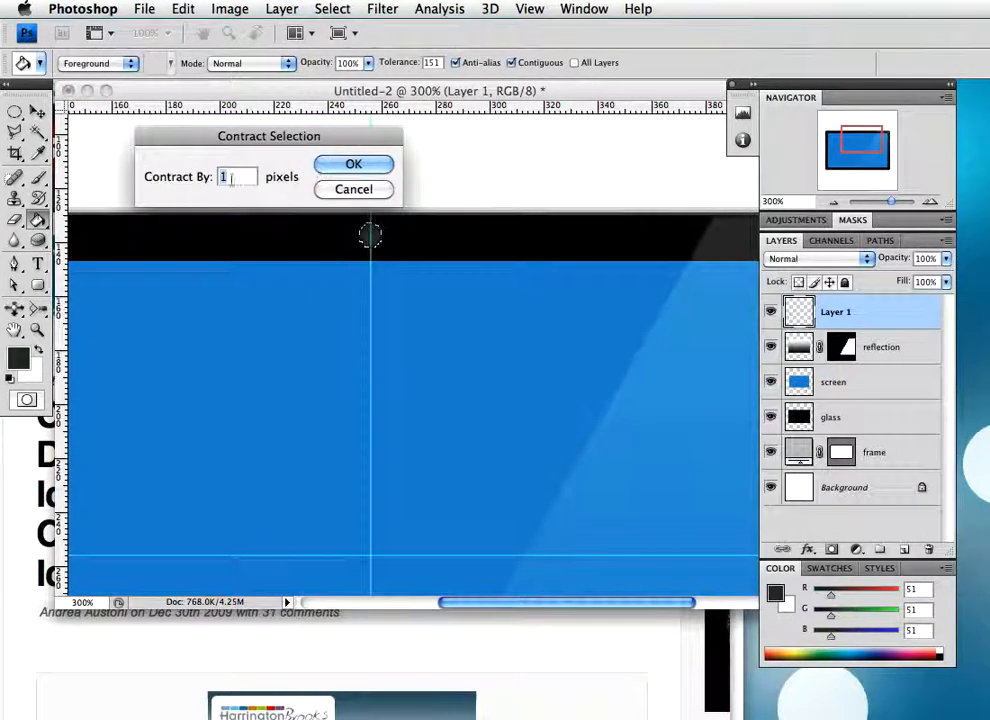
pyautogui.write('2')
pyautogui.click(340, 163)
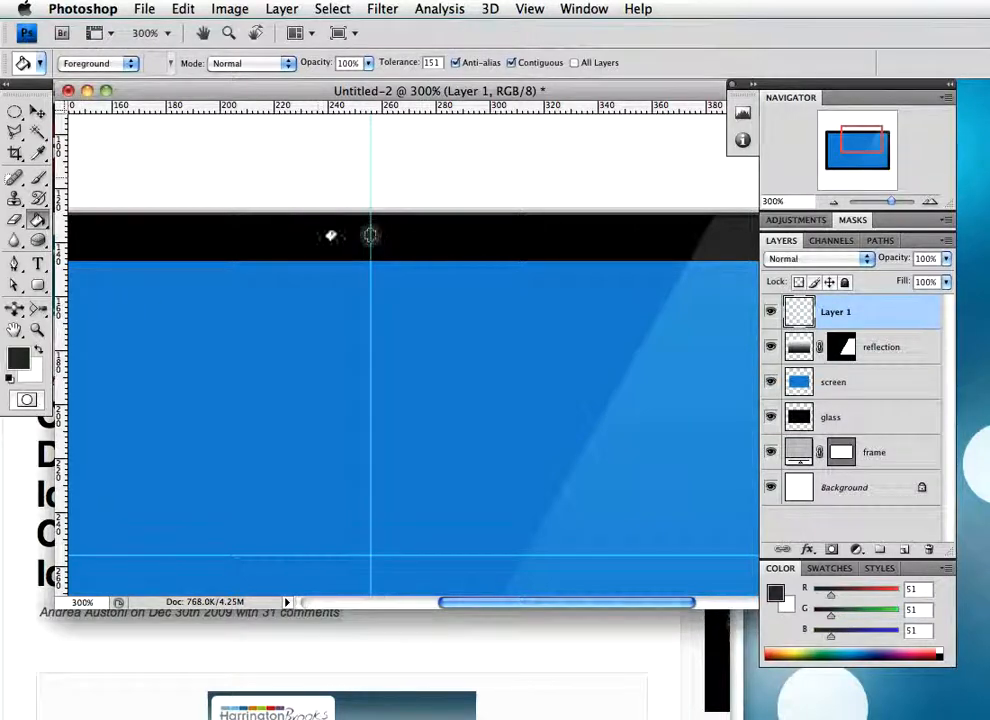
# Fill the contracted circle in the upper bezel with the lighter grey #6e6e6e and deselect it
pyautogui.click(22, 358)
pyautogui.click(129, 345)
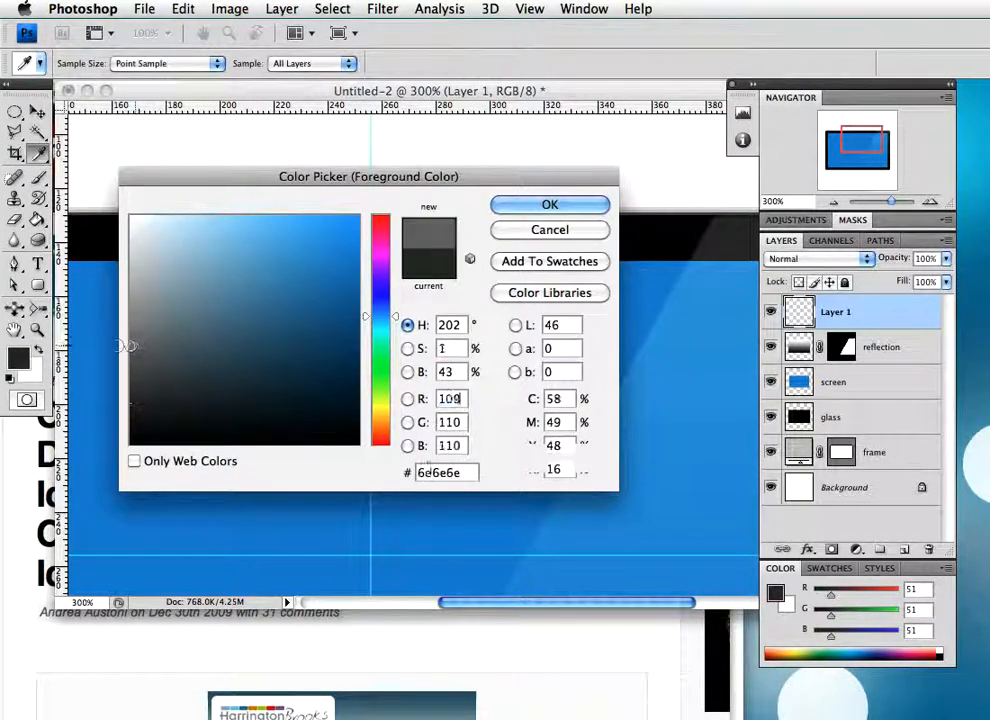
pyautogui.click(549, 204)
pyautogui.press('g')
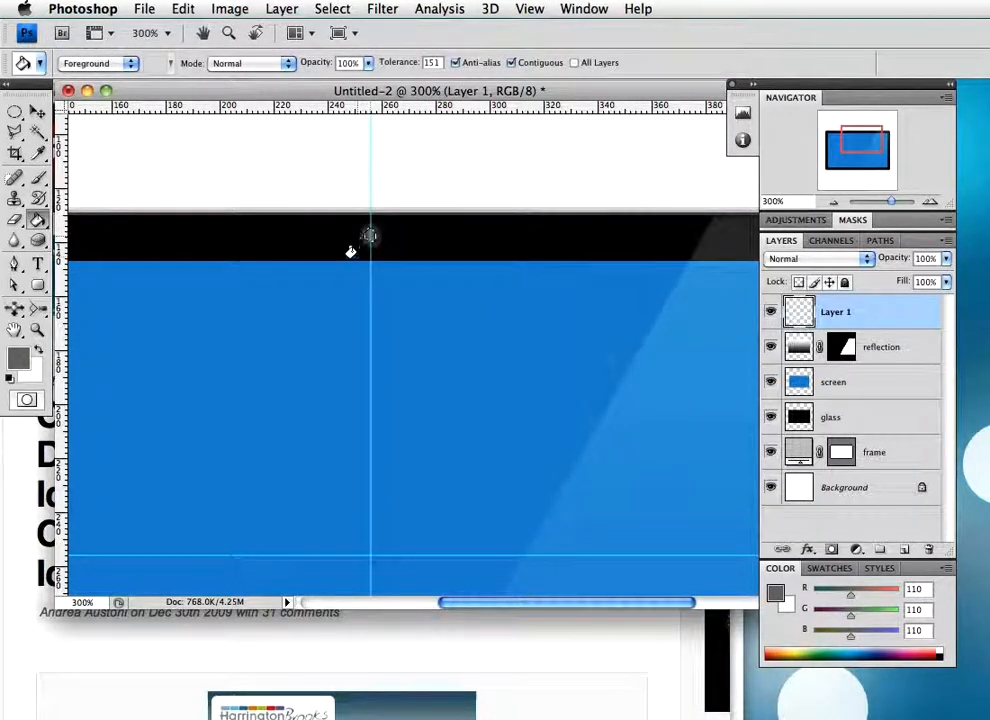
pyautogui.press('super+d')
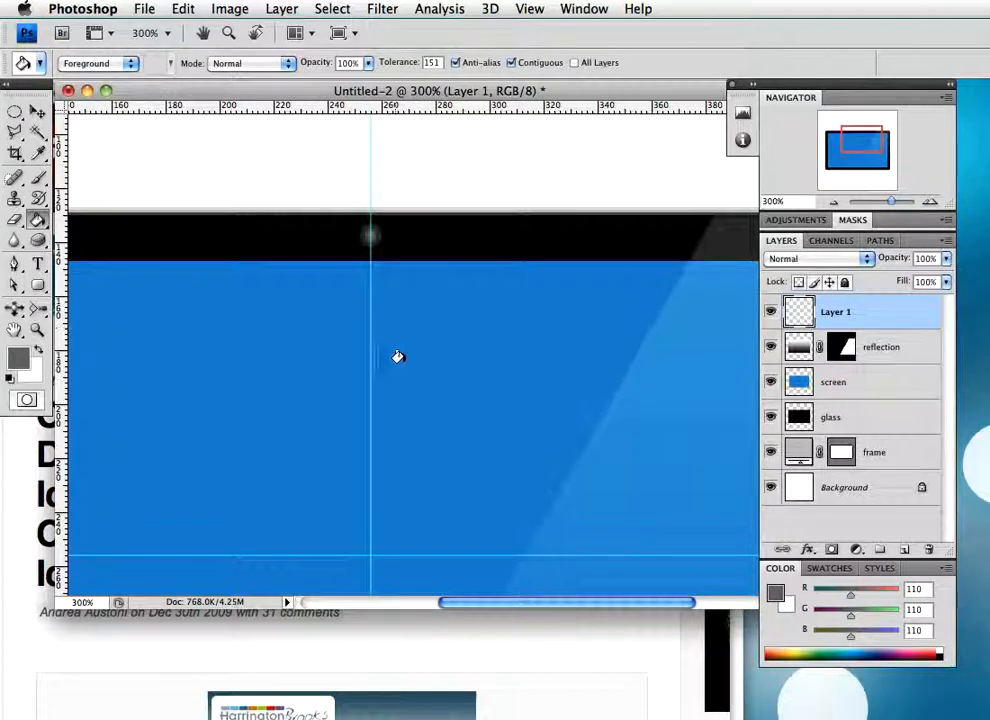
# On a new top layer, draw a circular selection about 13 px wide, centred on the vertical guide in the lower bezel, and fill it with white
pyautogui.scroll(-10, 393, 334)
pyautogui.moveTo(453, 343); pyautogui.dragTo(422, 290)
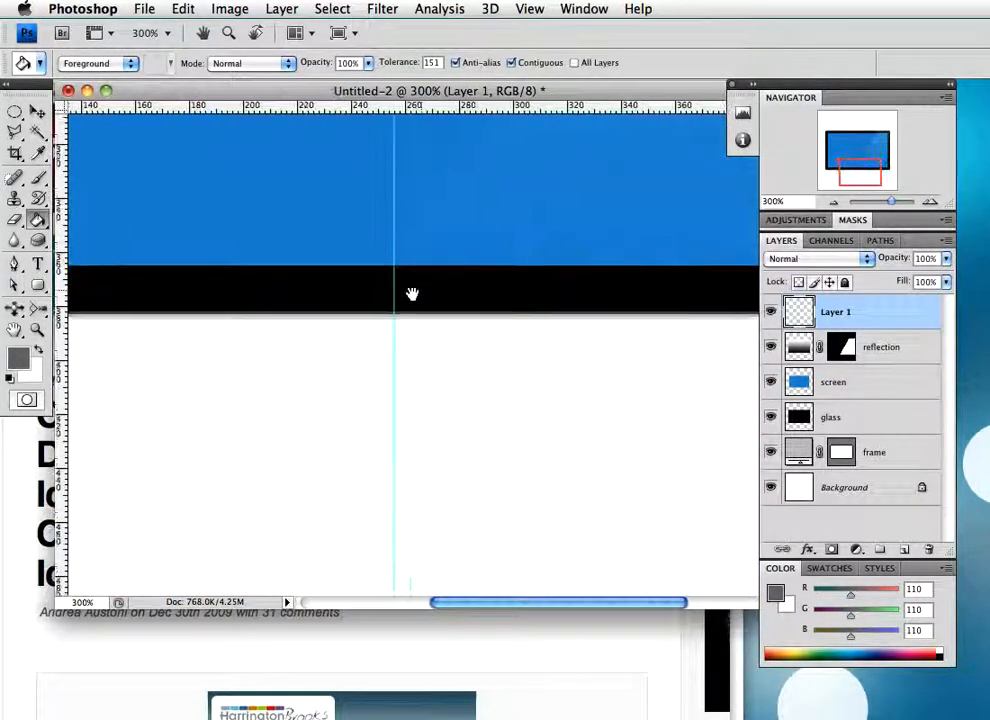
pyautogui.click(903, 550)
pyautogui.moveTo(18, 115); pyautogui.dragTo(60, 126)
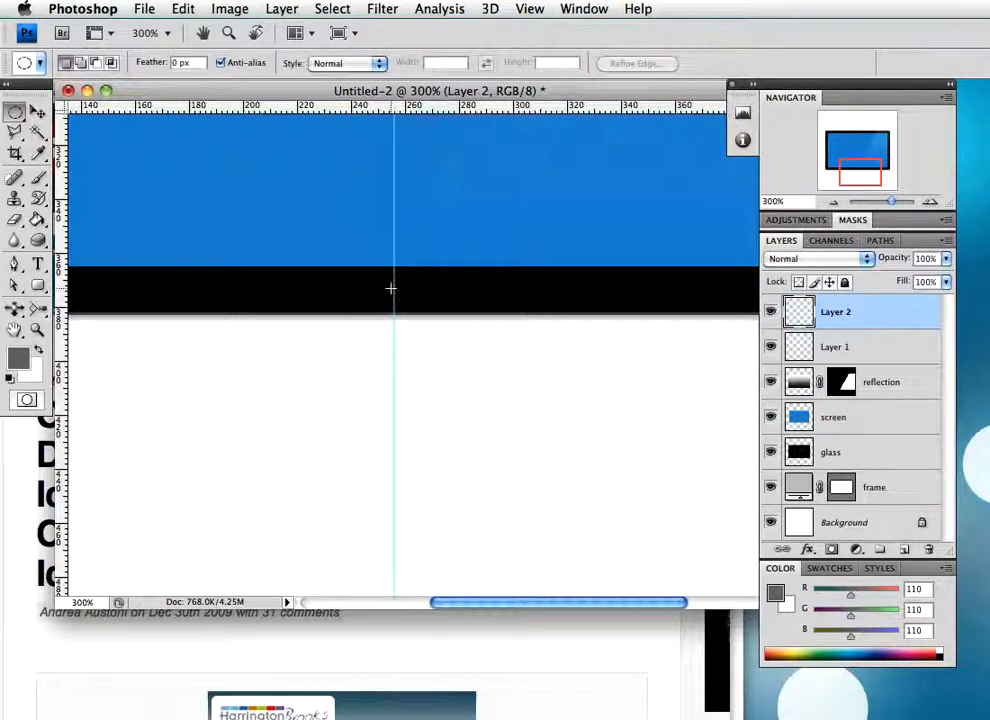
pyautogui.moveTo(405, 293); pyautogui.dragTo(423, 304)
pyautogui.moveTo(431, 305); pyautogui.dragTo(432, 313)
pyautogui.press('g')
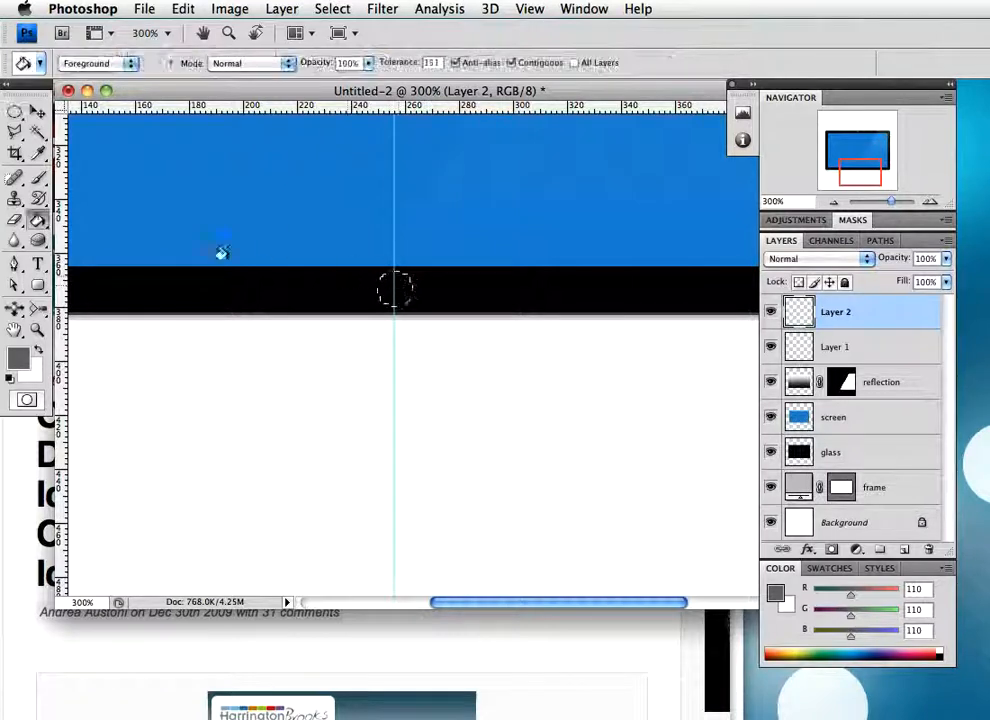
pyautogui.press('x')
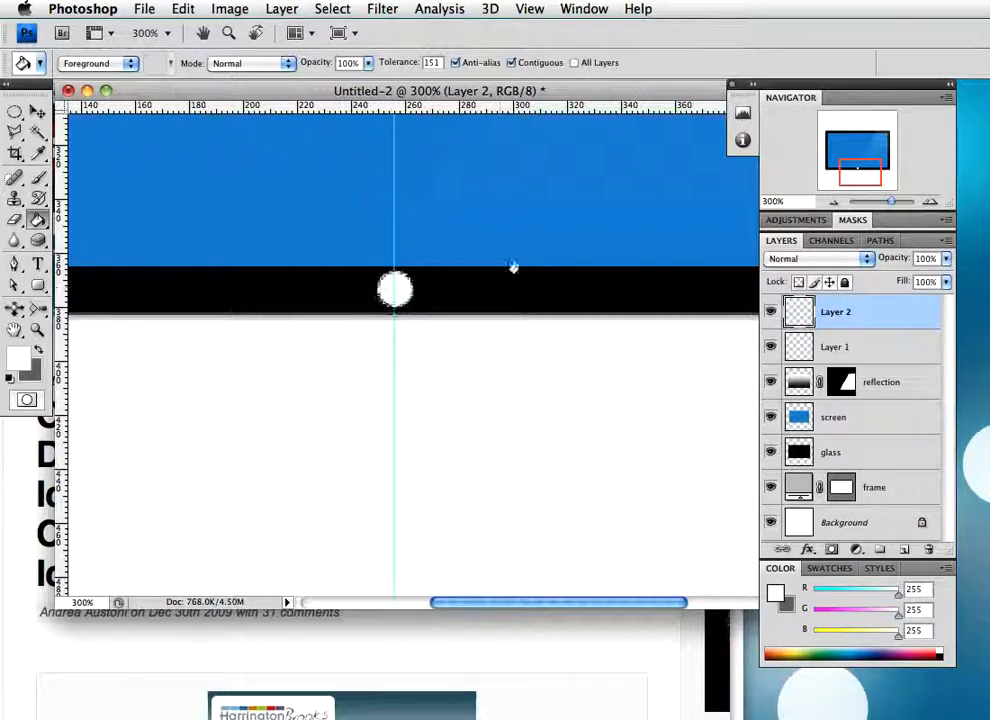
# Contract the lower bezel's circular selection and fill it with the default black foreground colour
pyautogui.click(332, 9)
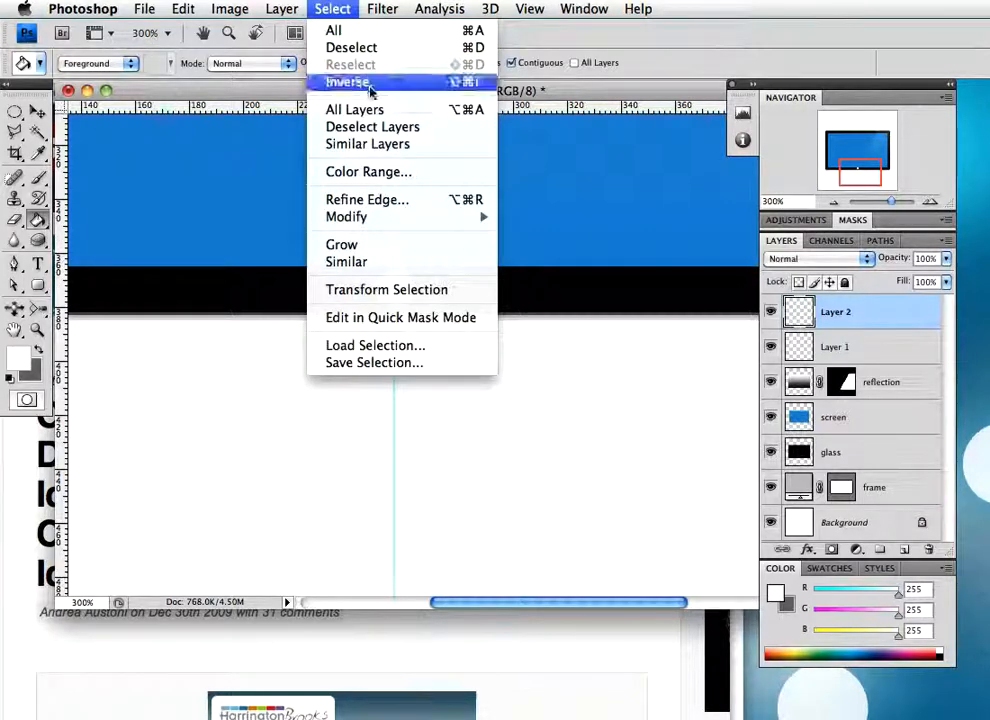
pyautogui.moveTo(400, 216)
pyautogui.click(530, 268)
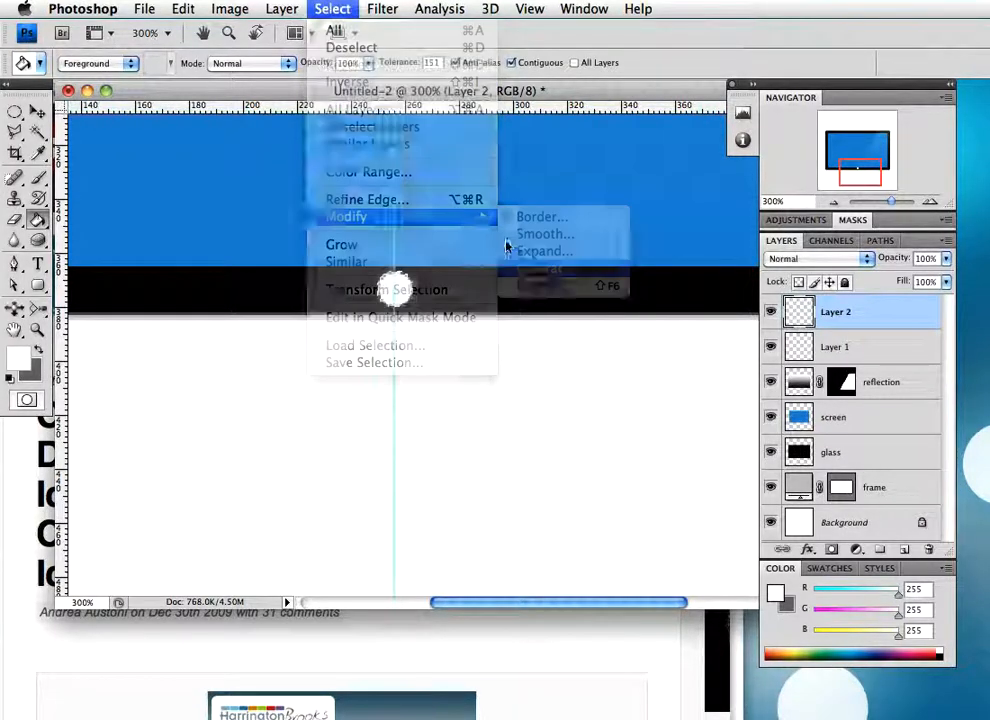
pyautogui.click(354, 164)
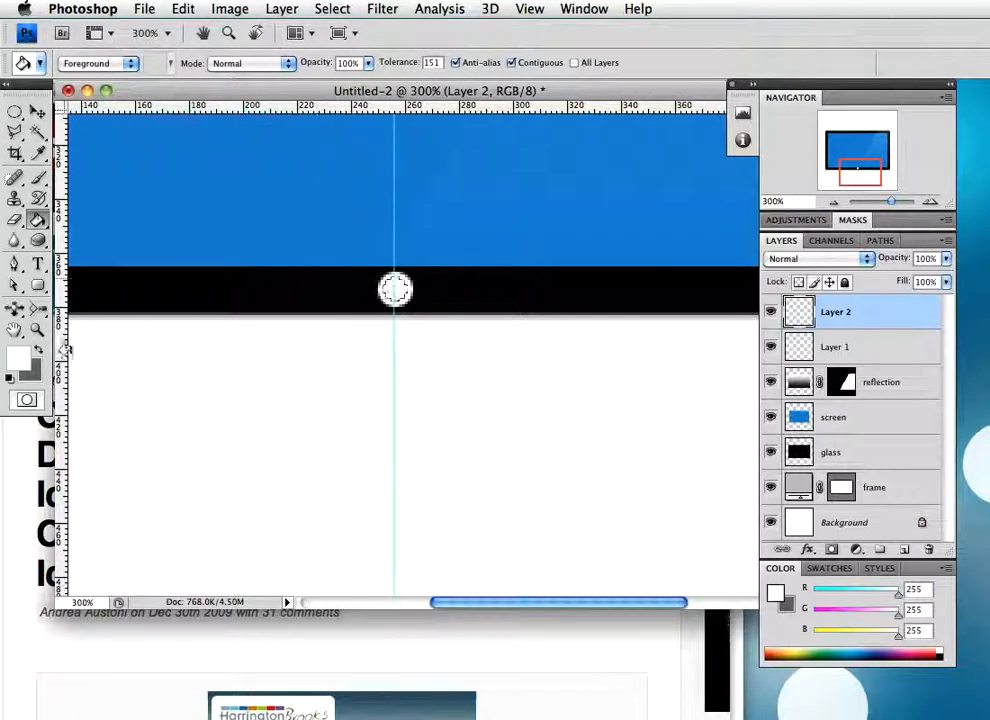
pyautogui.click(10, 378)
pyautogui.click(383, 289)
# Contract the lower bezel's circular selection once more and fill the centre with white
pyautogui.click(340, 10)
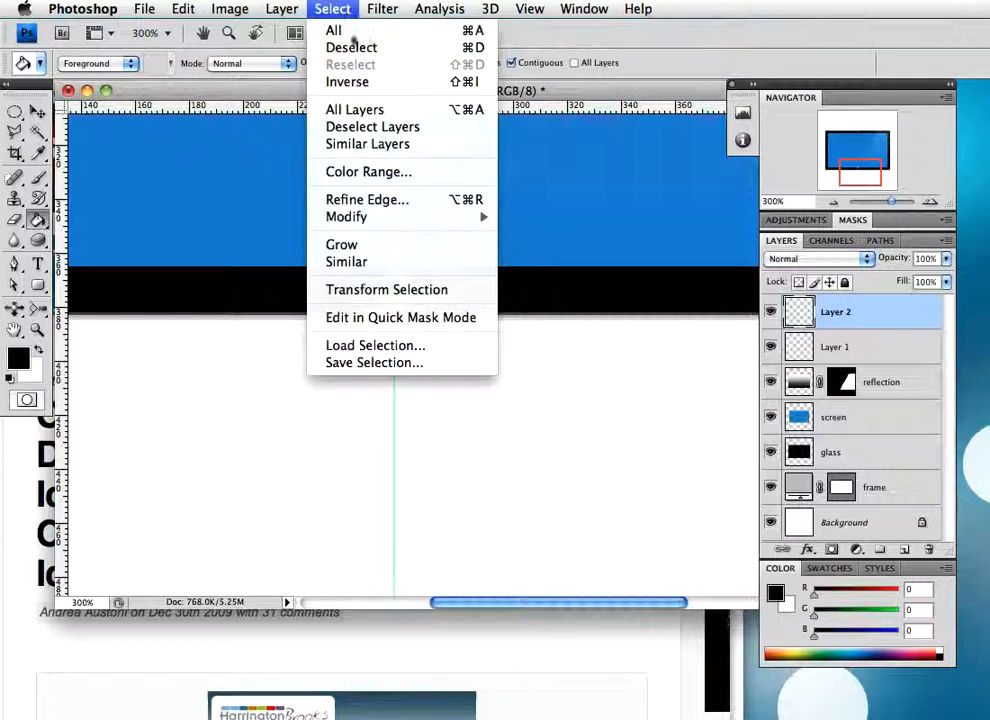
pyautogui.moveTo(390, 217)
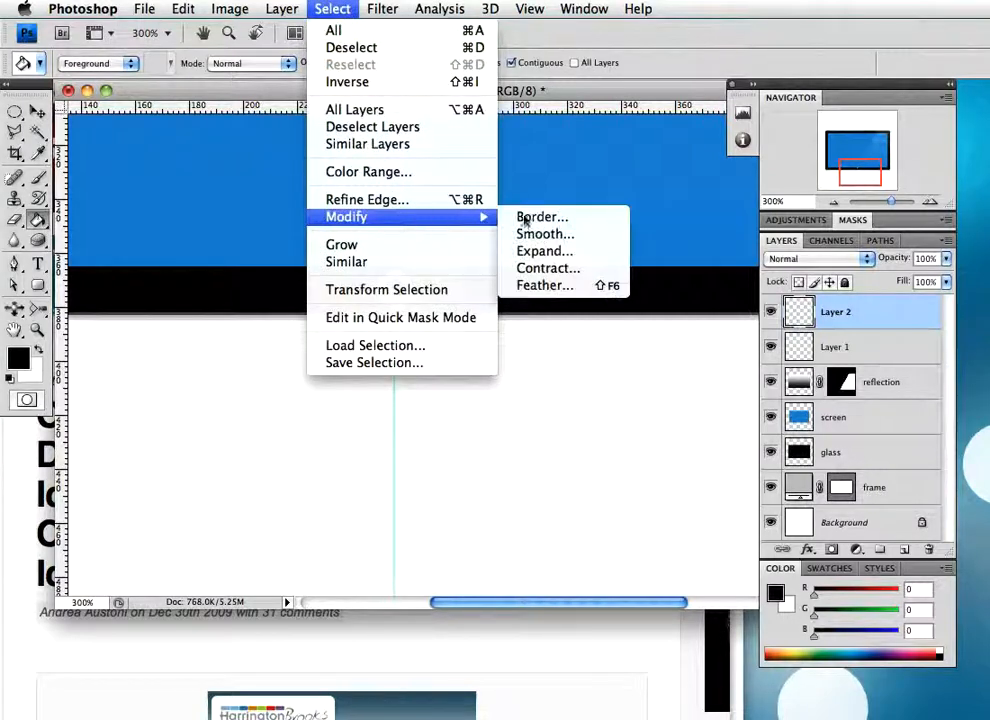
pyautogui.click(545, 268)
pyautogui.click(349, 164)
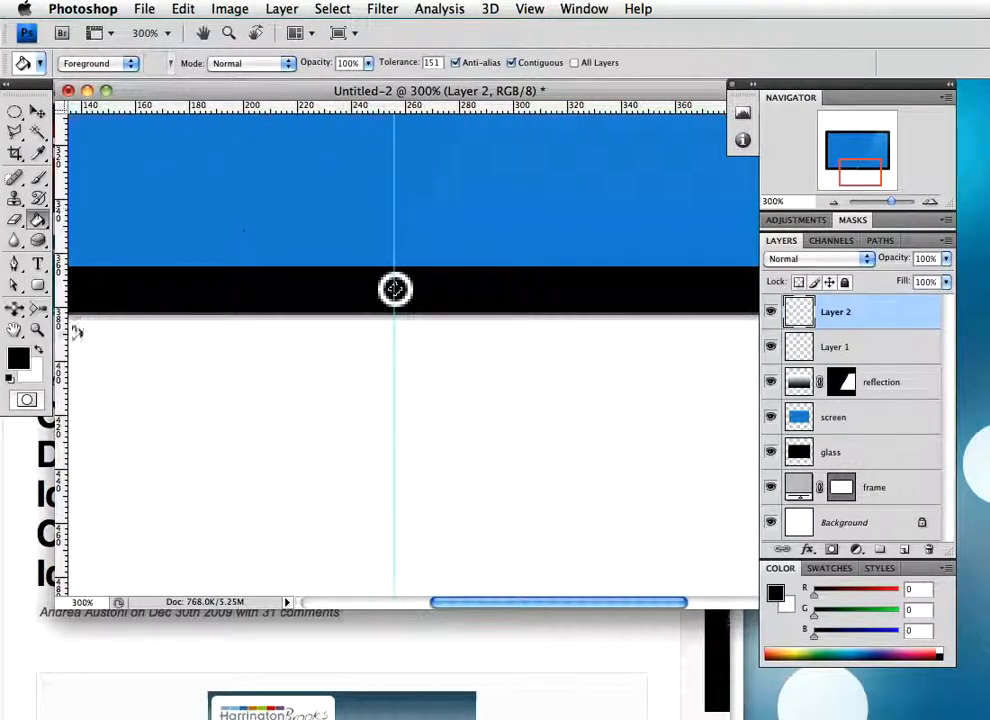
pyautogui.click(38, 352)
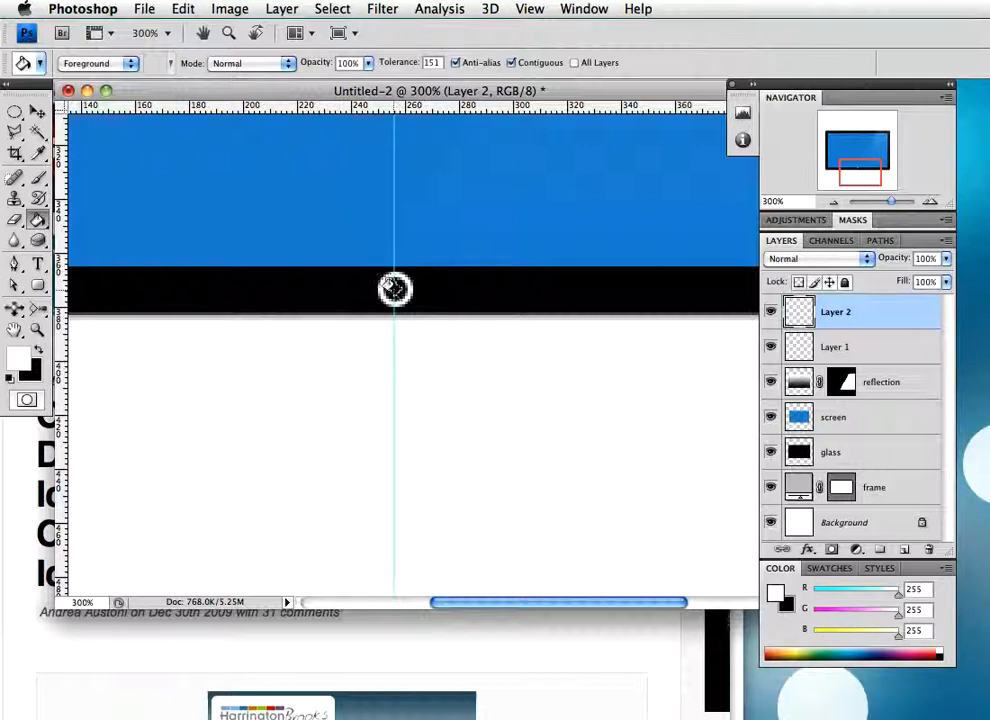
# Rename the lower bezel button's layer as logo
pyautogui.doubleClick(839, 317)
pyautogui.write('bogo')
pyautogui.press('Return')
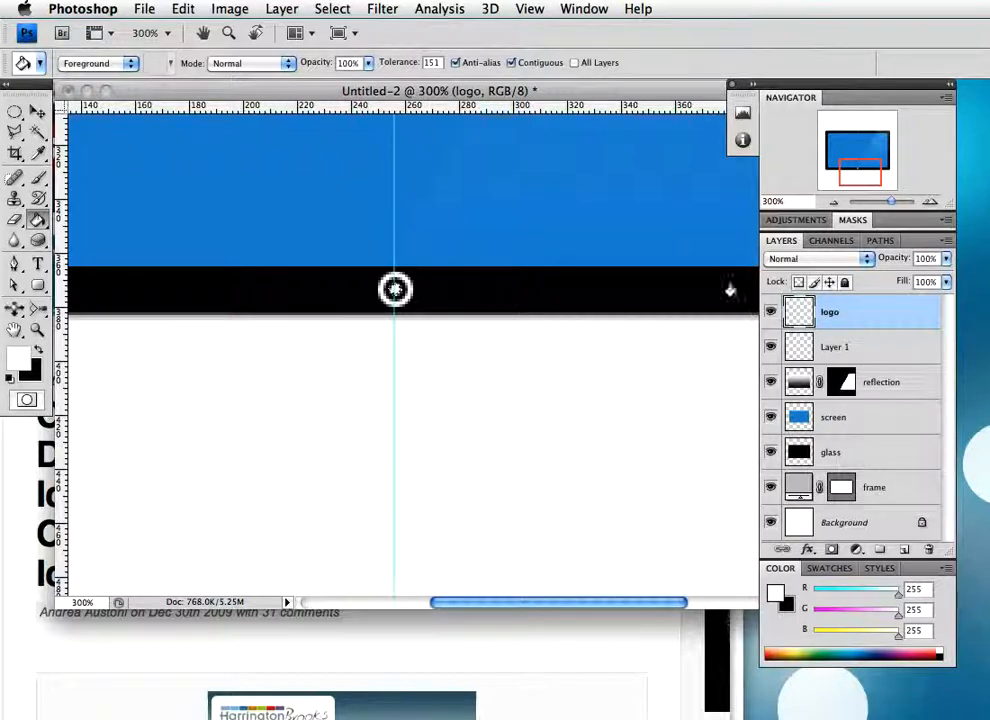
# Add an Outer Glow to the logo layer with Linear Dodge (Add) blending and 100% opacity
pyautogui.doubleClick(882, 314)
pyautogui.moveTo(606, 218); pyautogui.dragTo(366, 88)
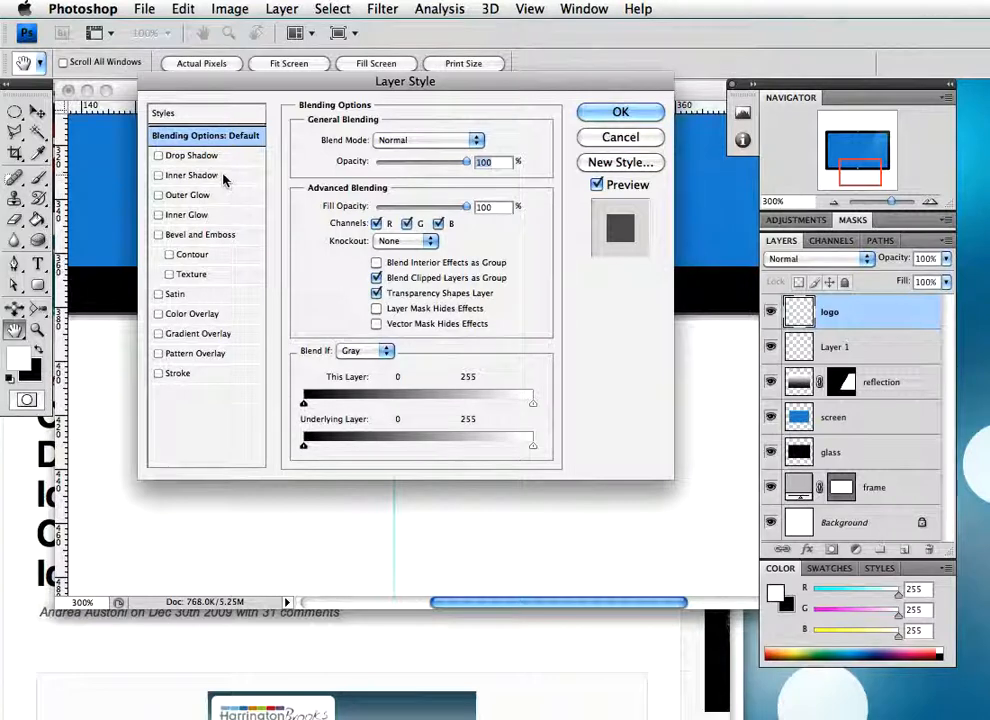
pyautogui.click(177, 196)
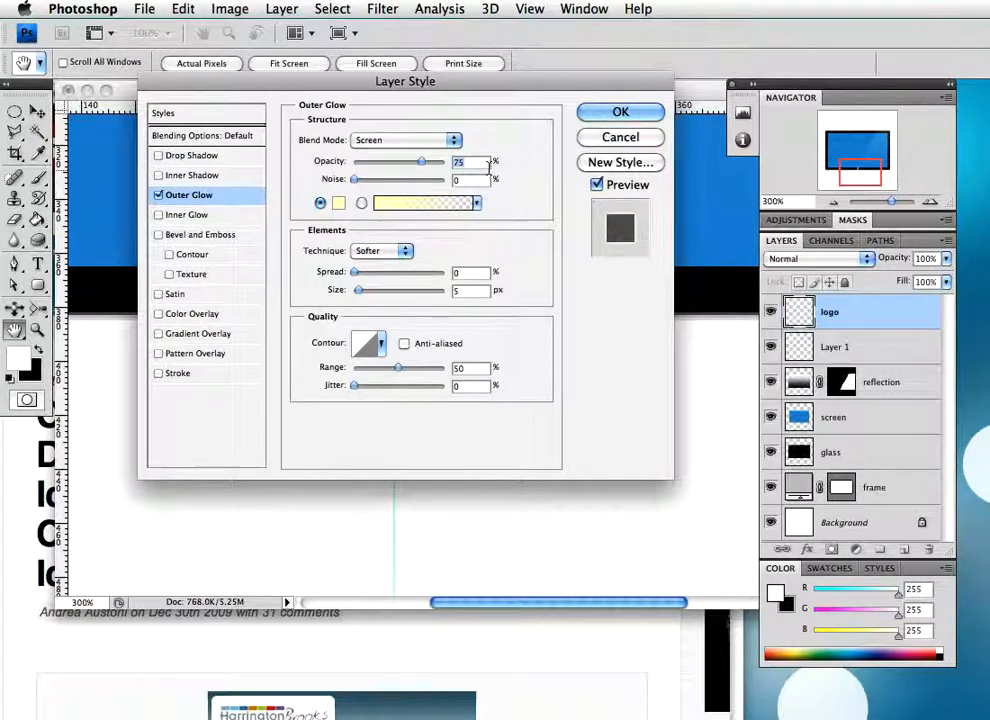
pyautogui.click(438, 141)
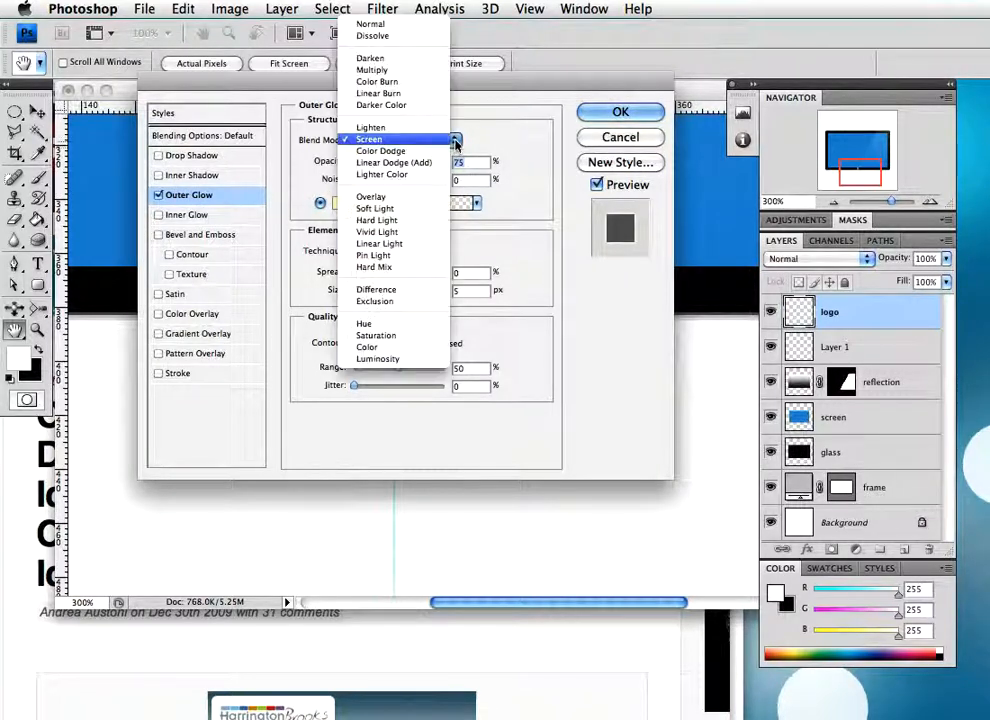
pyautogui.click(422, 164)
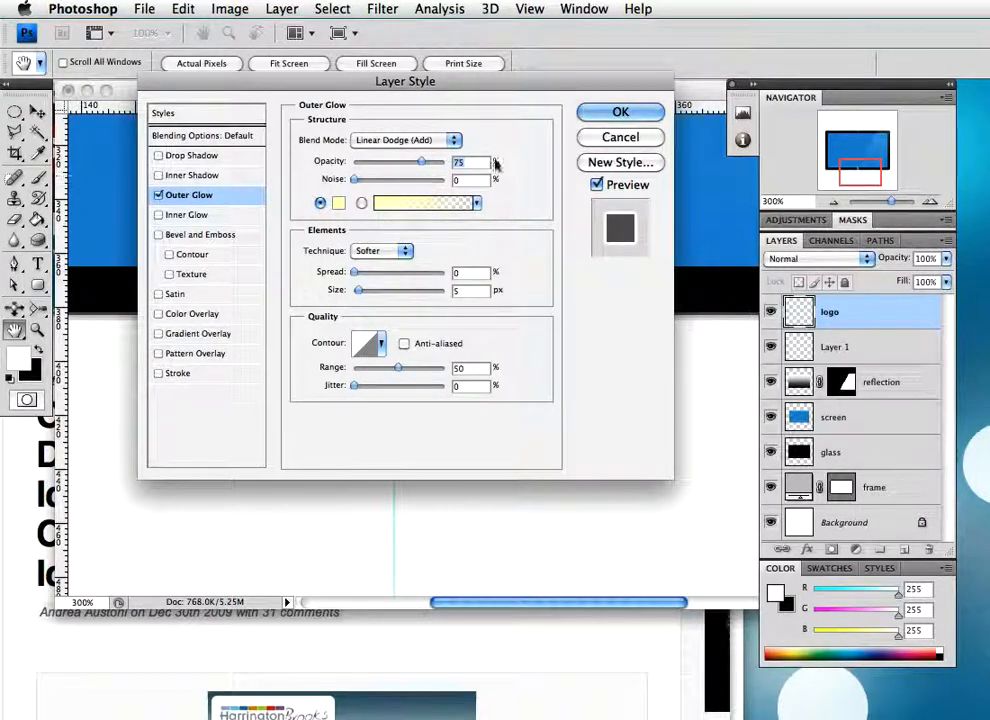
pyautogui.write('100')
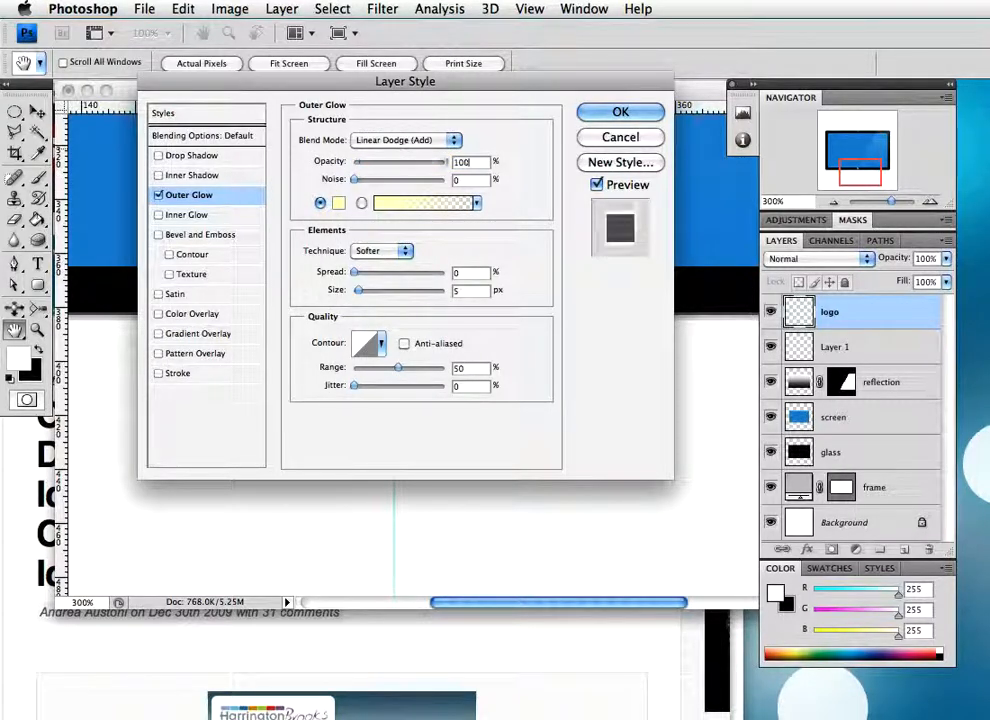
# Set the logo's outer glow colour to blue #2361ff
pyautogui.click(338, 204)
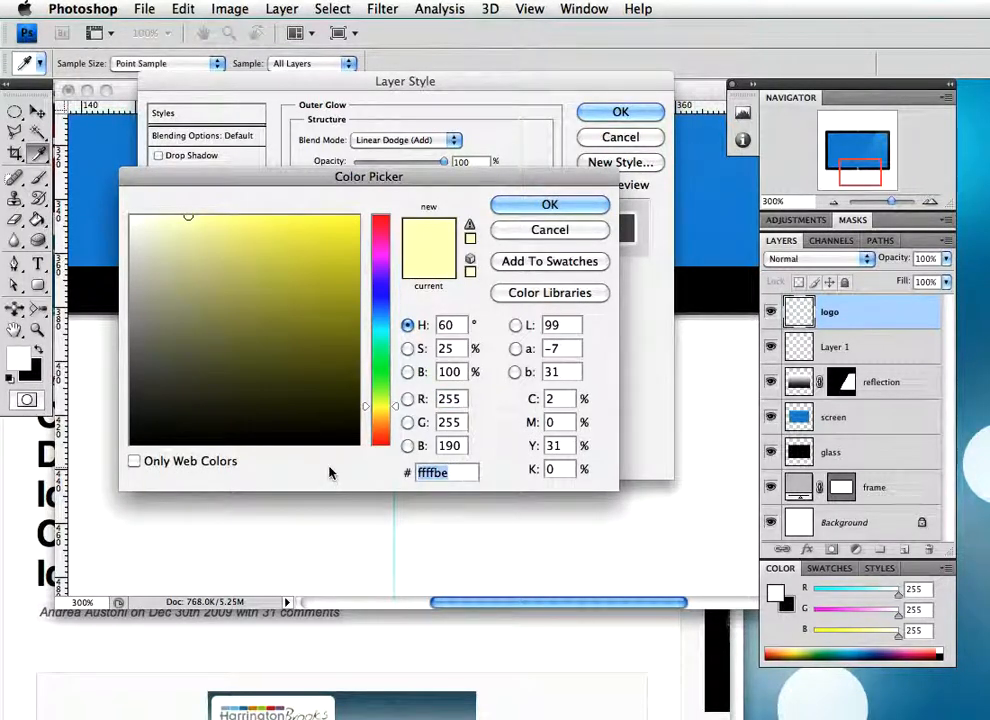
pyautogui.write('2')
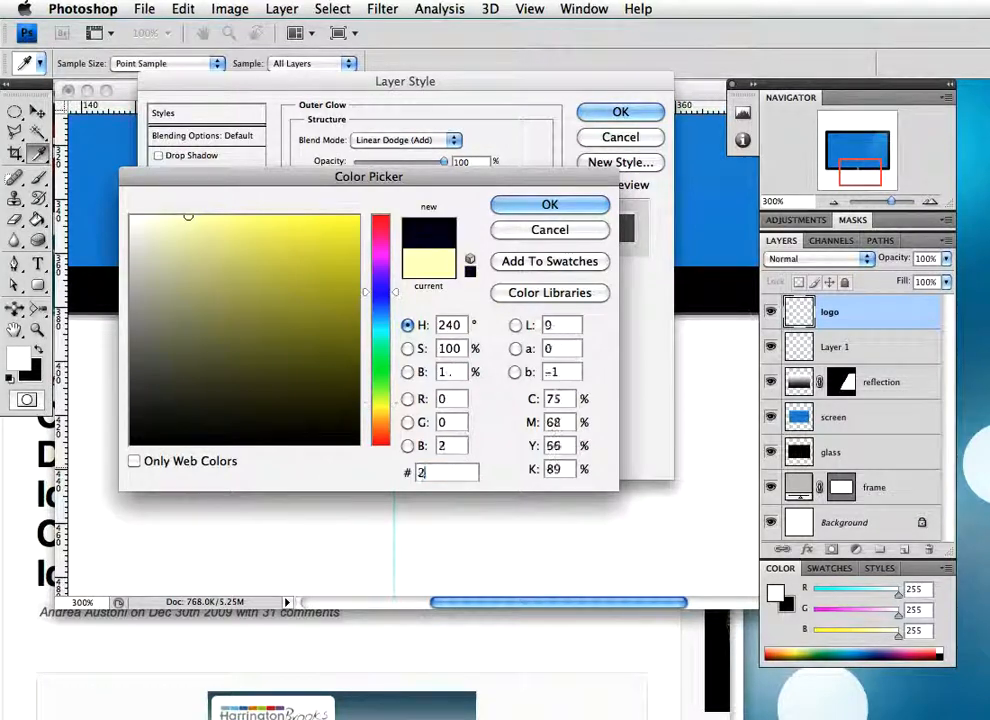
pyautogui.write('36')
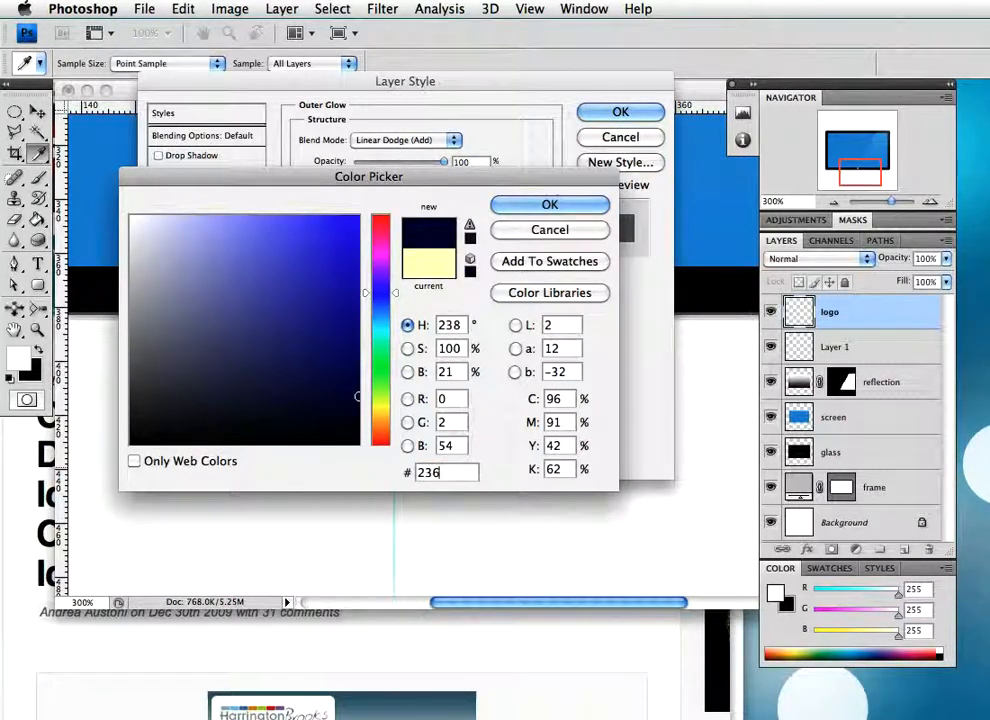
pyautogui.write('1ff')
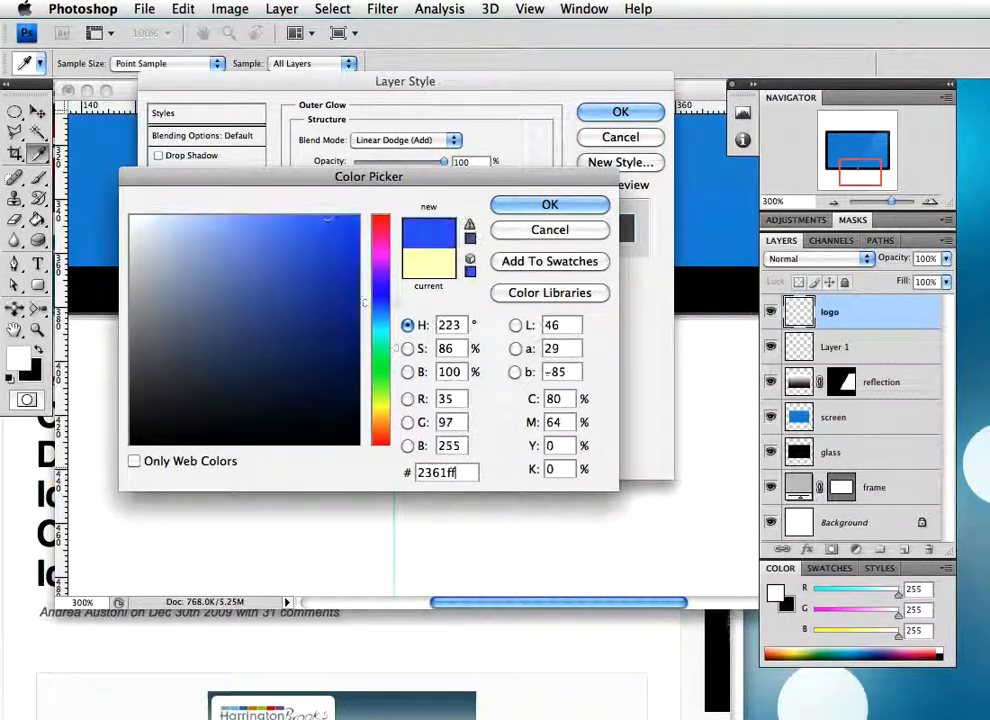
pyautogui.click(581, 207)
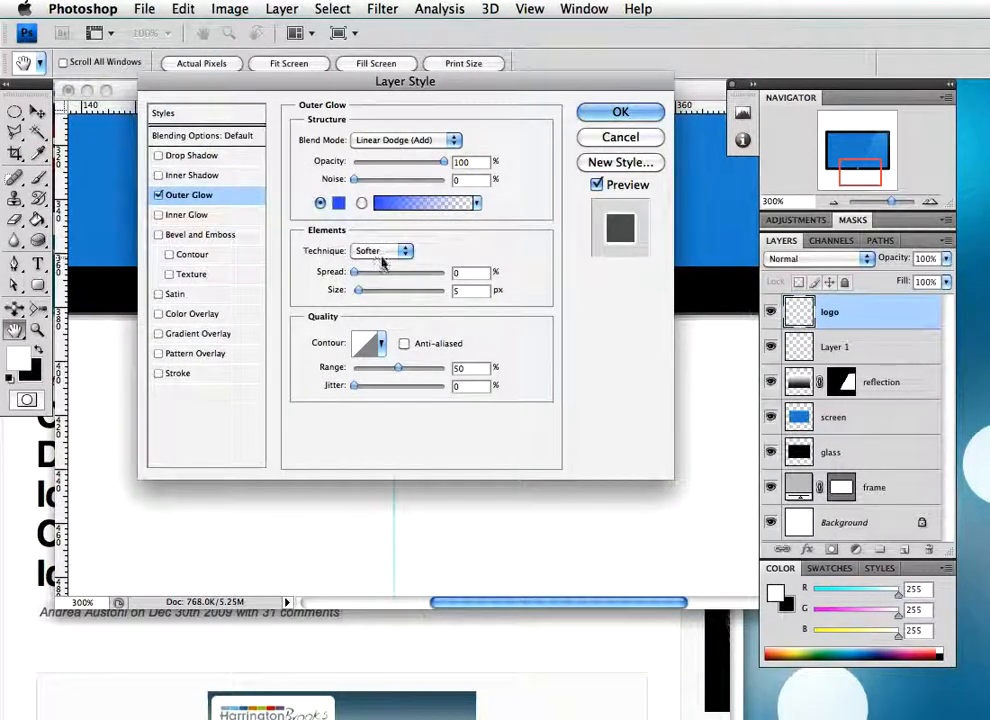
# Set the outer glow's spread to 13% and apply the layer style
pyautogui.moveTo(469, 273); pyautogui.dragTo(442, 273)
pyautogui.write('13')
pyautogui.click(620, 112)
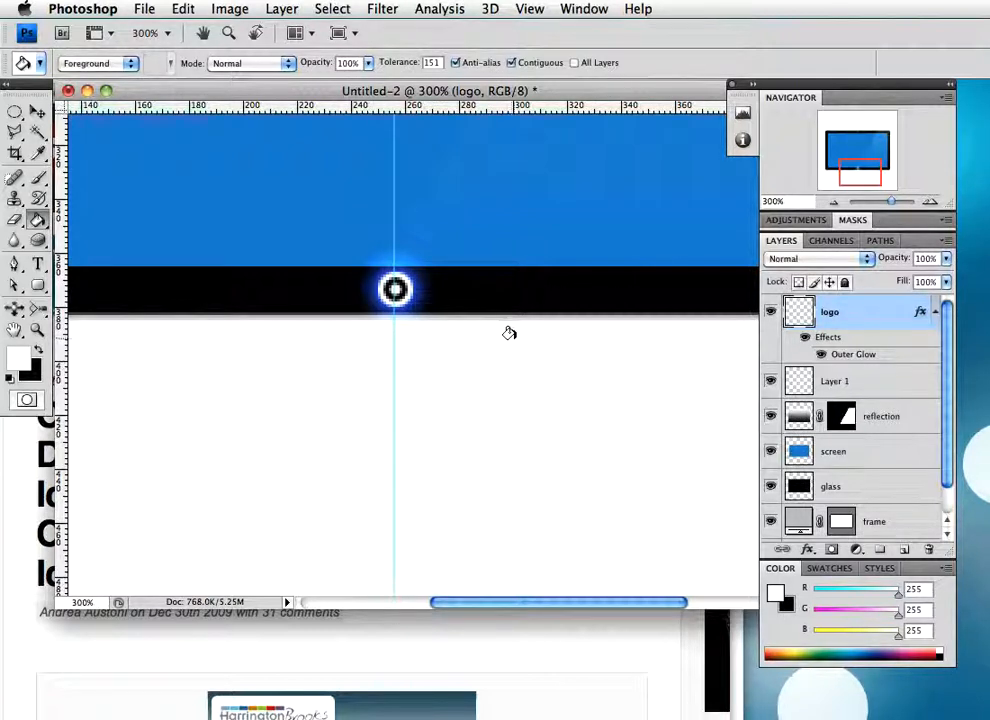
# Scale the logo ring down slightly about its centre in the lower bezel
pyautogui.press('z')
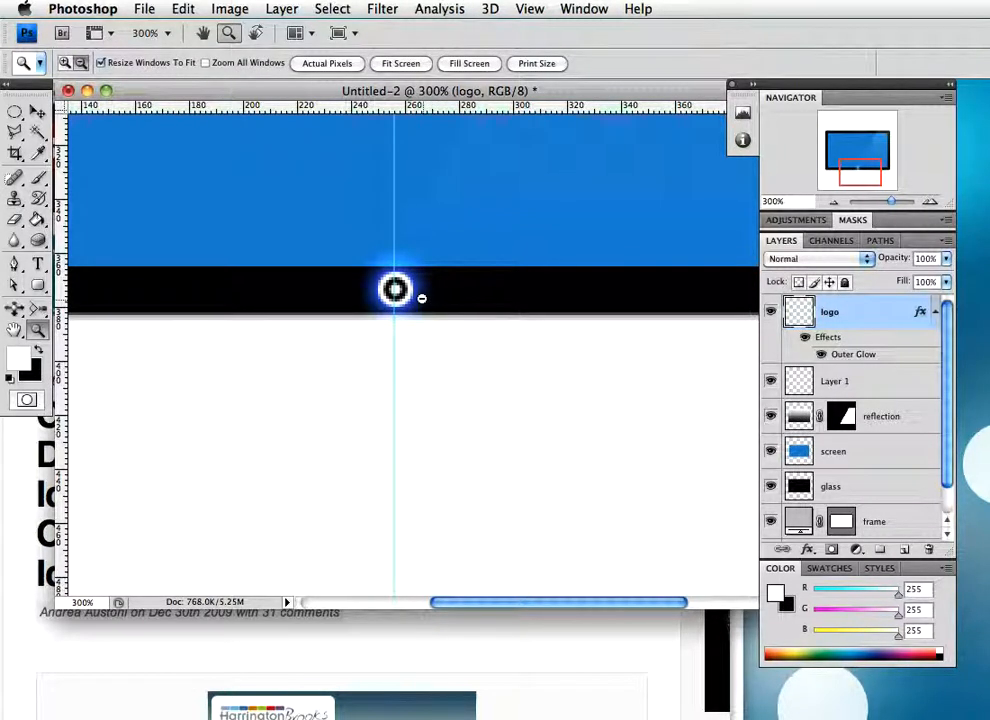
pyautogui.keyDown('alt'); pyautogui.click(423, 298); pyautogui.keyUp('alt')
pyautogui.keyDown('alt'); pyautogui.click(450, 302); pyautogui.keyUp('alt')
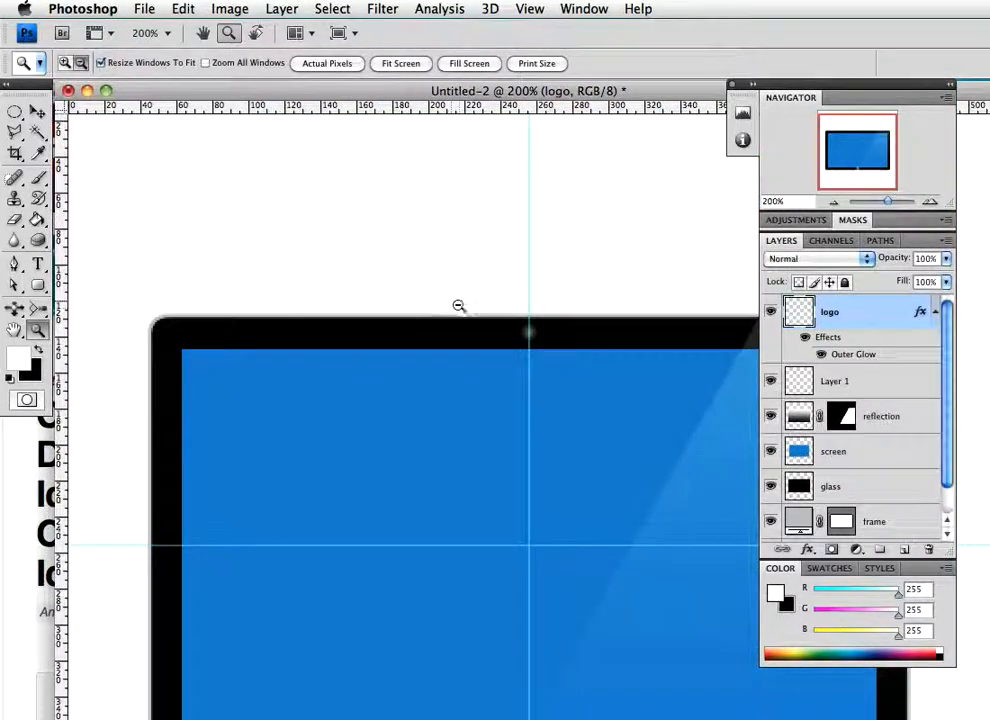
pyautogui.keyDown('alt'); pyautogui.click(462, 305); pyautogui.keyUp('alt')
pyautogui.moveTo(539, 583); pyautogui.dragTo(714, 629)
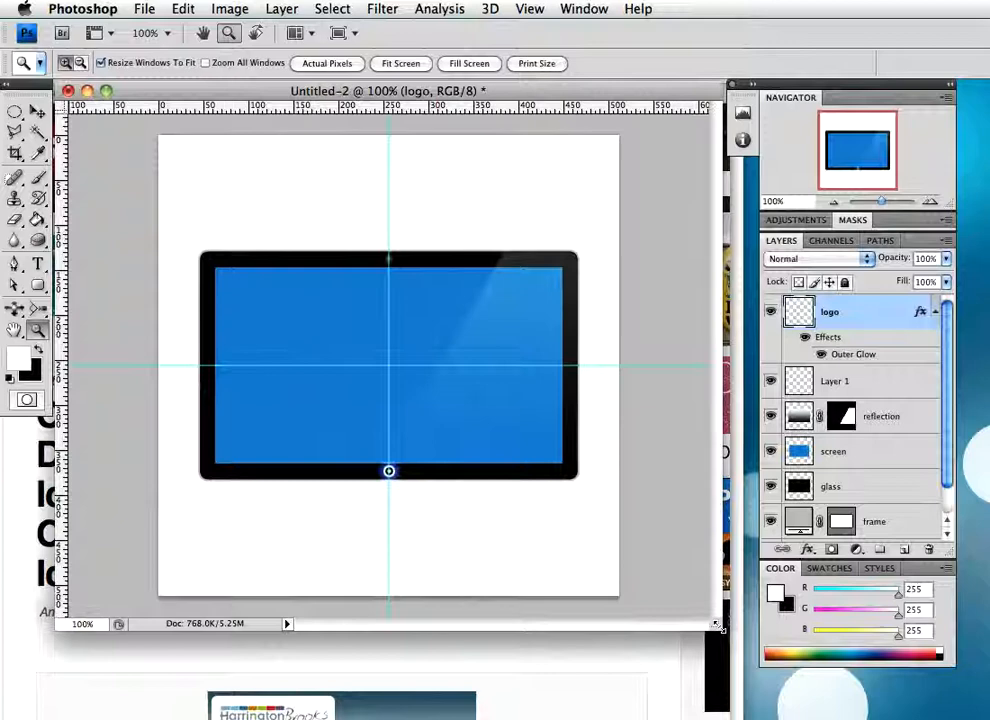
pyautogui.moveTo(390, 472); pyautogui.dragTo(440, 480)
pyautogui.press('super+t')
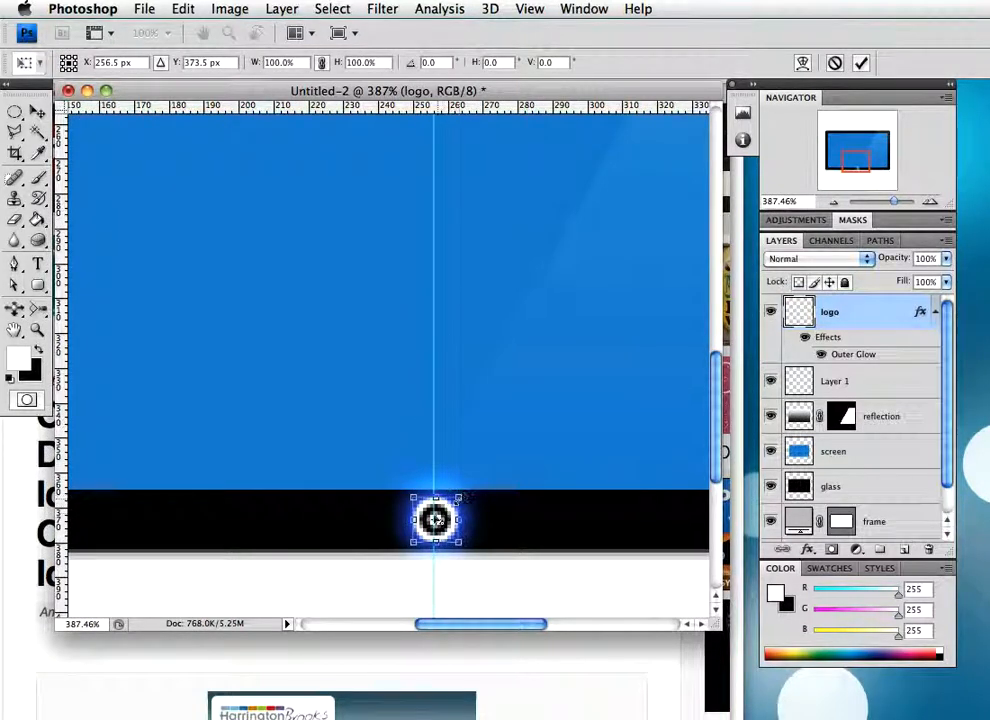
pyautogui.moveTo(458, 496); pyautogui.dragTo(453, 500)
pyautogui.press('Return')
# Examine the whole monitor icon at 100% with the guides hidden and shown
pyautogui.press('z')
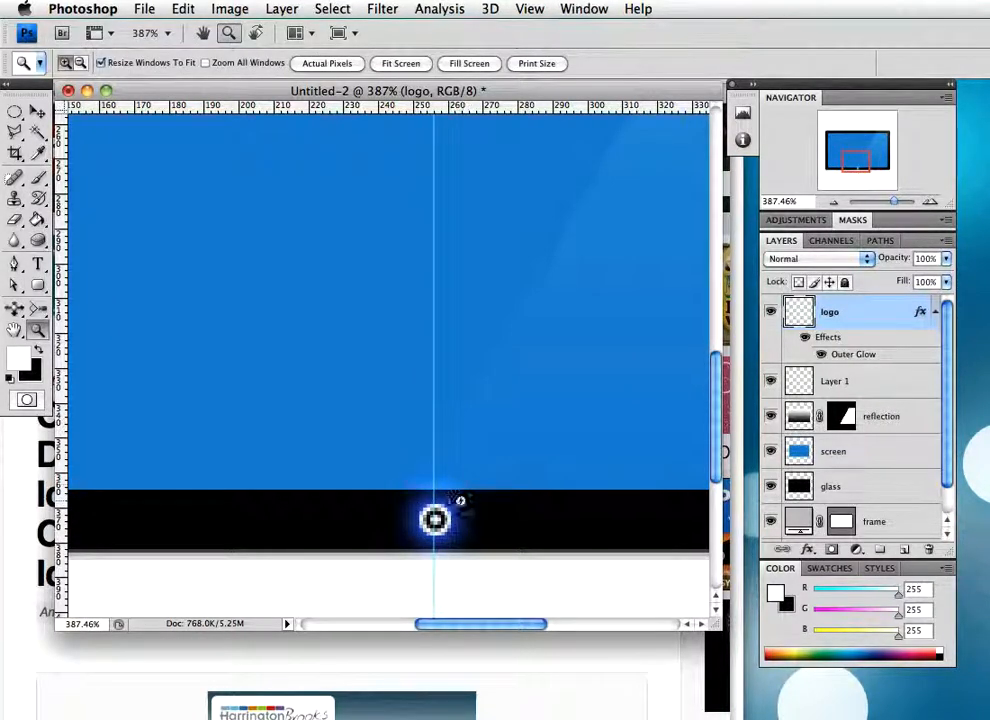
pyautogui.keyDown('alt'); pyautogui.click(446, 478); pyautogui.keyUp('alt')
pyautogui.keyDown('alt'); pyautogui.click(517, 436); pyautogui.keyUp('alt')
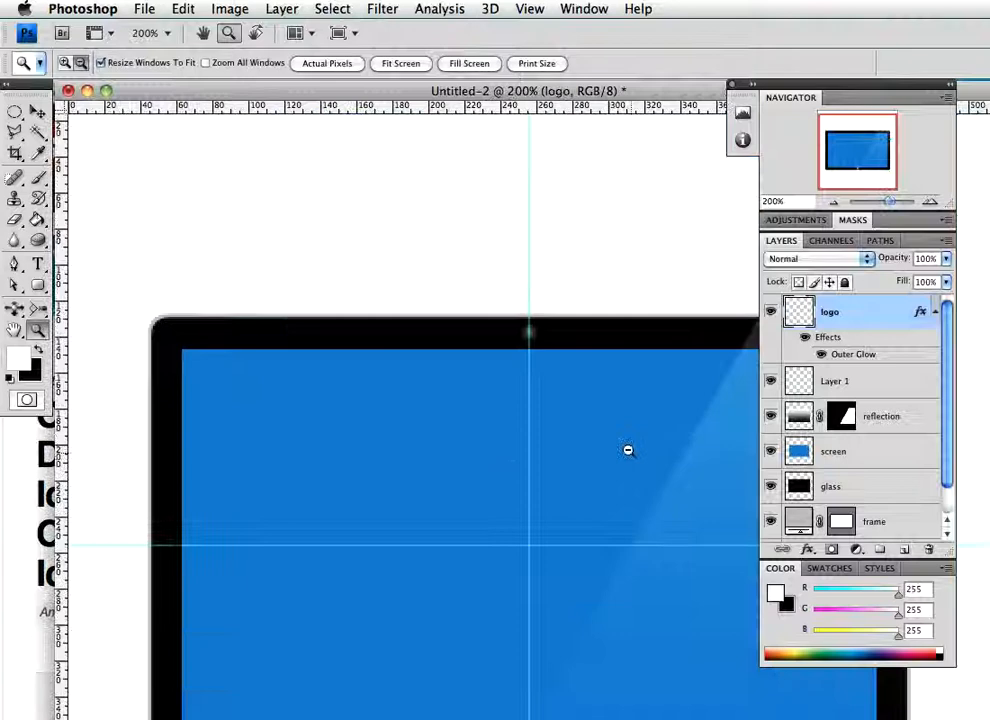
pyautogui.keyDown('alt'); pyautogui.click(579, 490); pyautogui.keyUp('alt')
pyautogui.moveTo(538, 583); pyautogui.dragTo(758, 647)
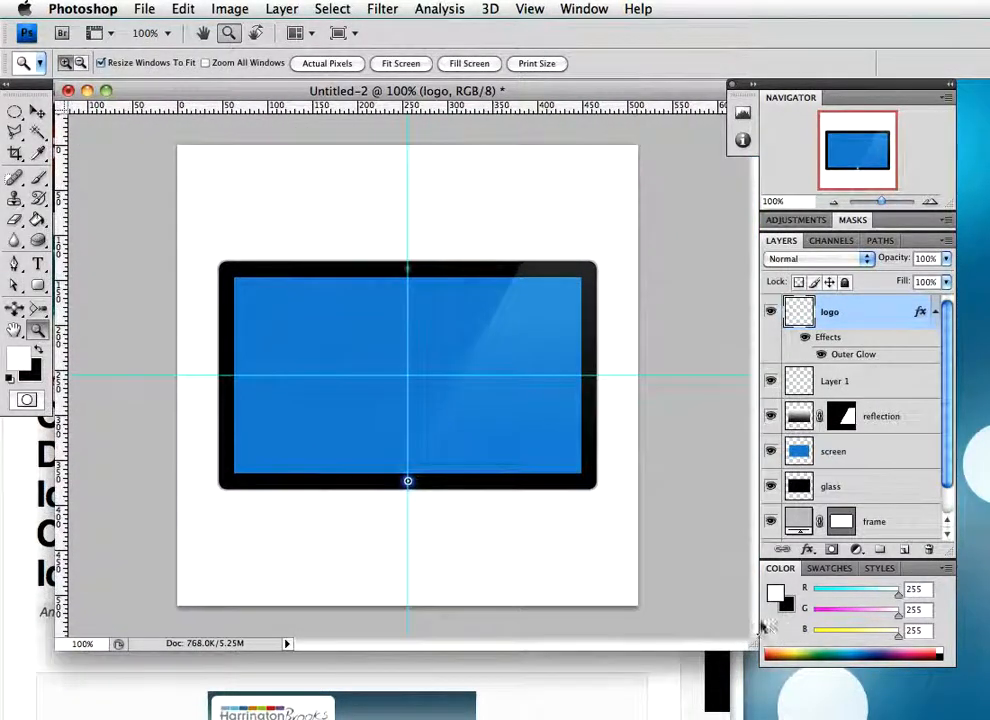
pyautogui.press('super+semicolon')
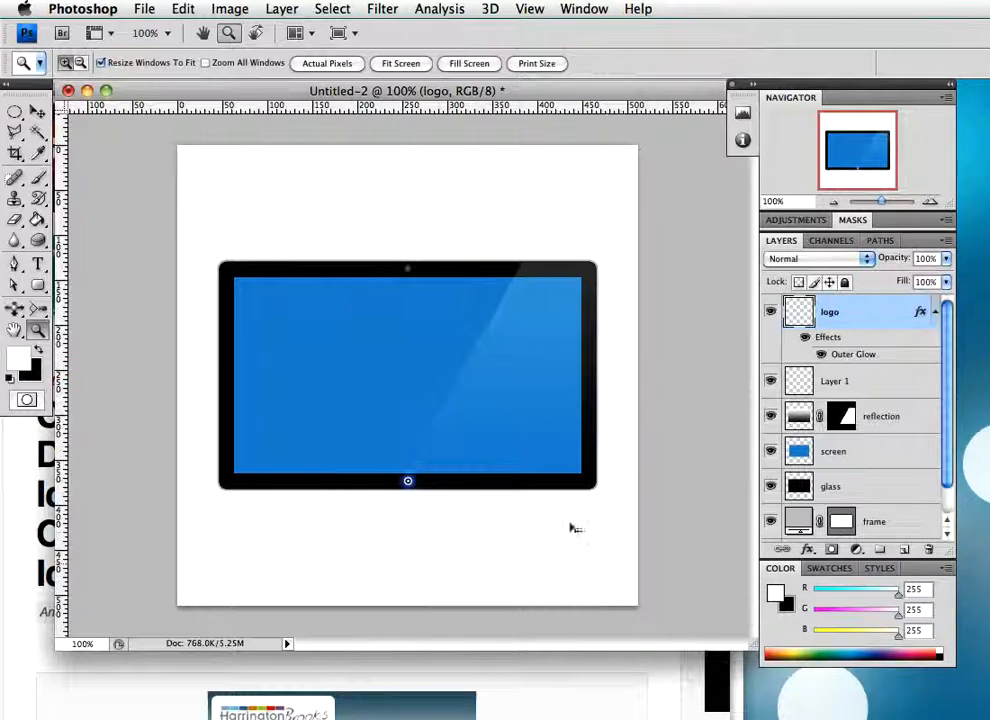
pyautogui.press('super+semicolon')
pyautogui.press('super+semicolon')
pyautogui.press('super+semicolon')
pyautogui.press('super+semicolon')
pyautogui.press('super+semicolon')
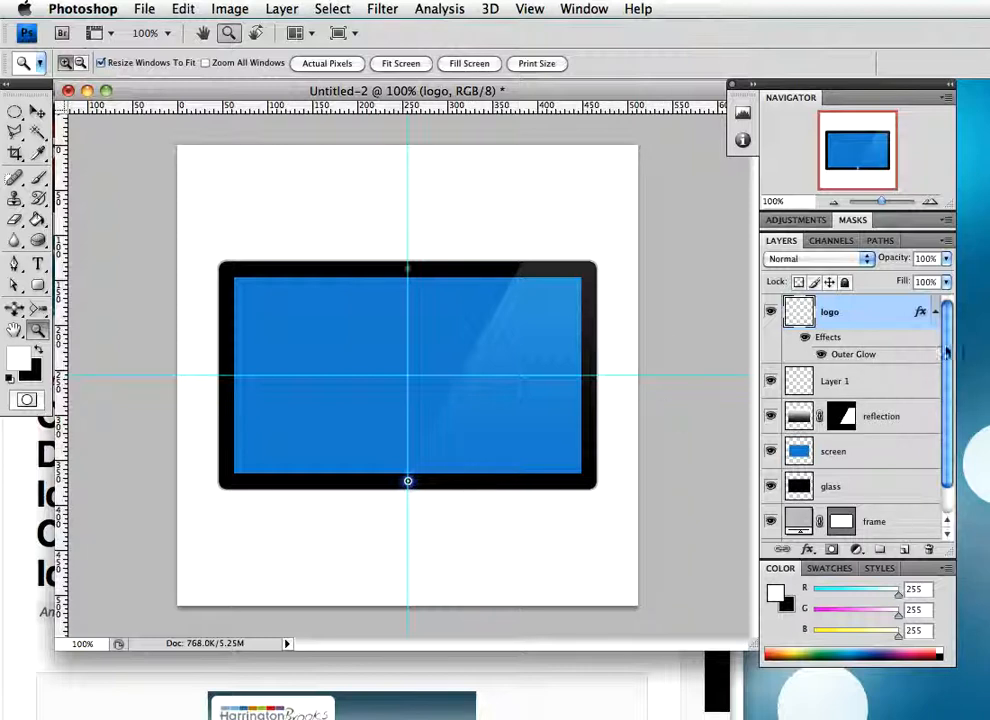
# Group all layers except the Background and name the group Monitor
pyautogui.scroll(-2, 951, 362)
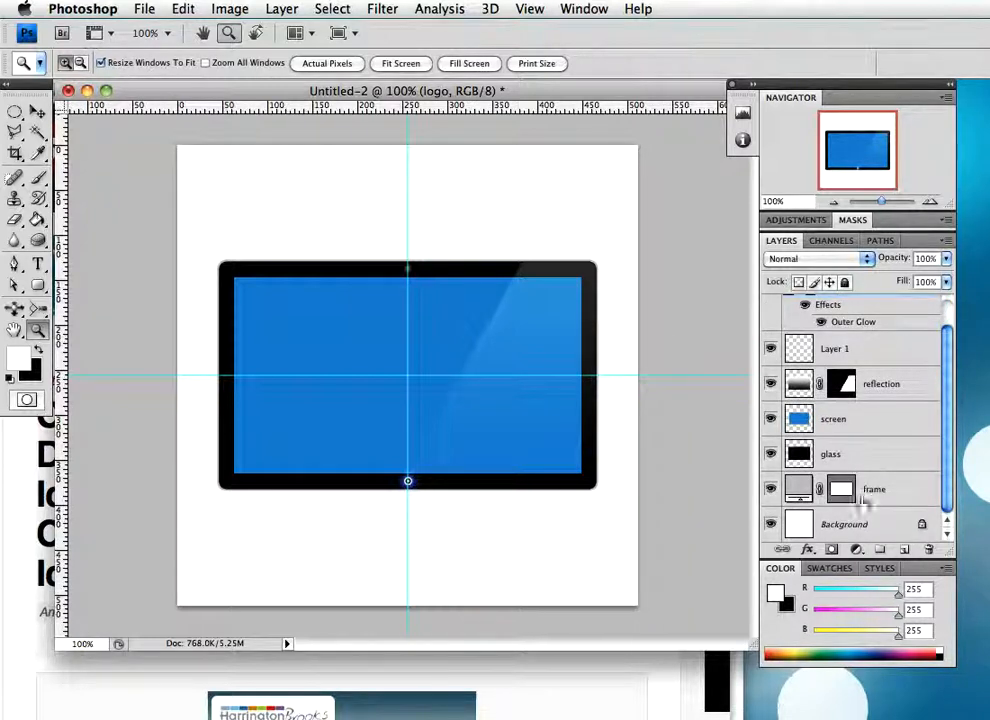
pyautogui.keyDown('shift'); pyautogui.click(907, 502); pyautogui.keyUp('shift')
pyautogui.press('super+g')
pyautogui.doubleClick(843, 305)
pyautogui.write('Monit')
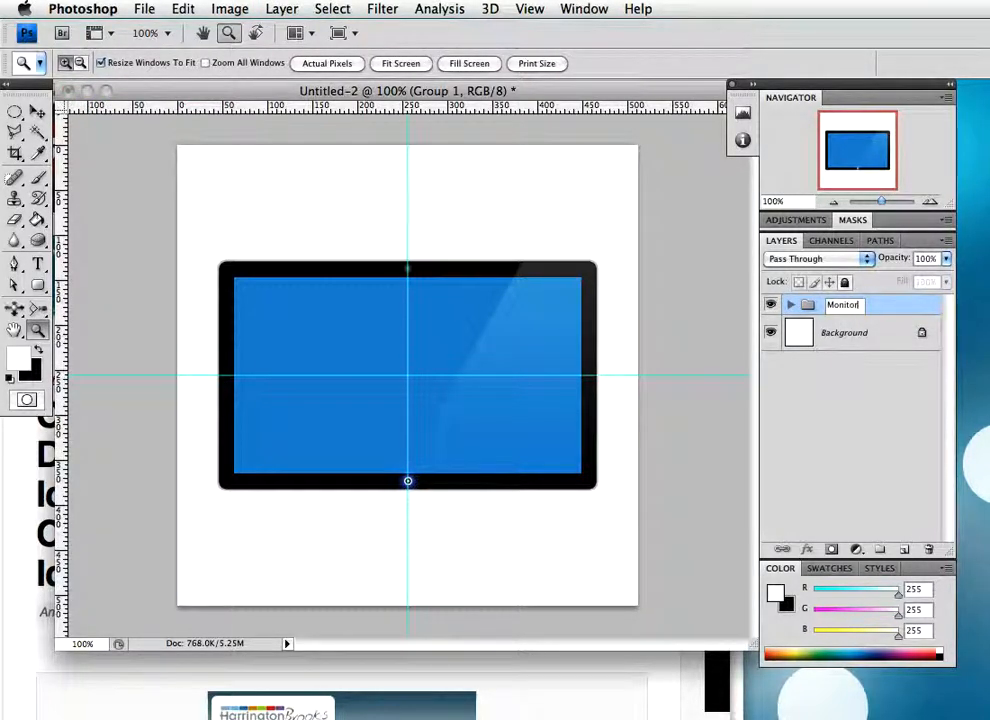
pyautogui.write('or')
pyautogui.press('Return')
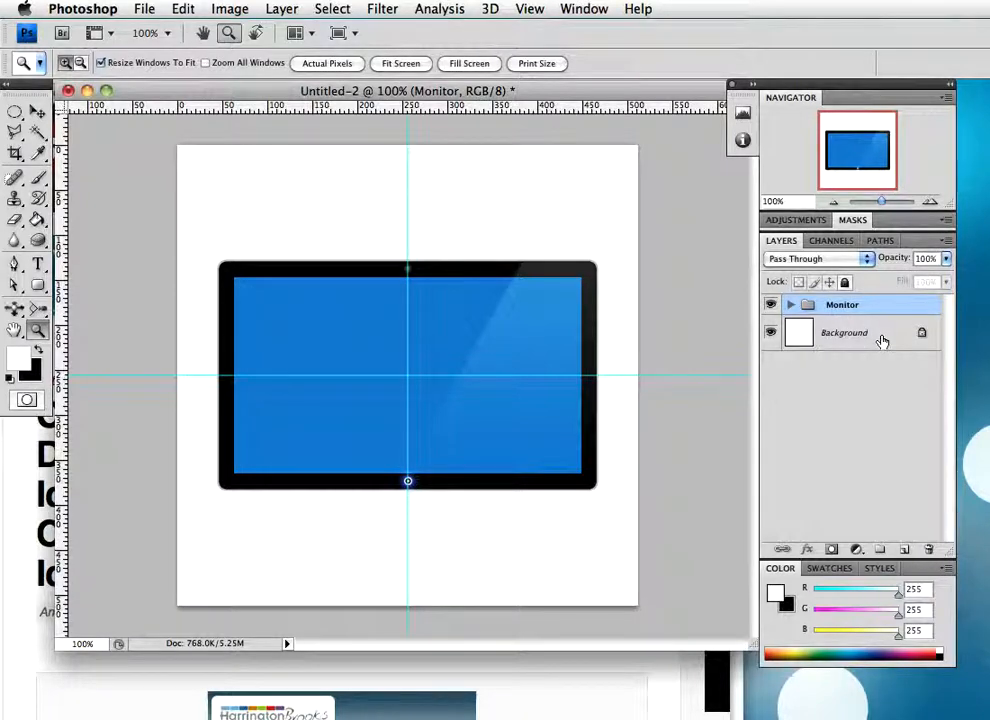
# Directly above the Background, draw a #b5b5b5 rounded-rectangle stand with 10 px radius, about 85 by 145 px, centred on the vertical guide and extending below the monitor
pyautogui.click(855, 336)
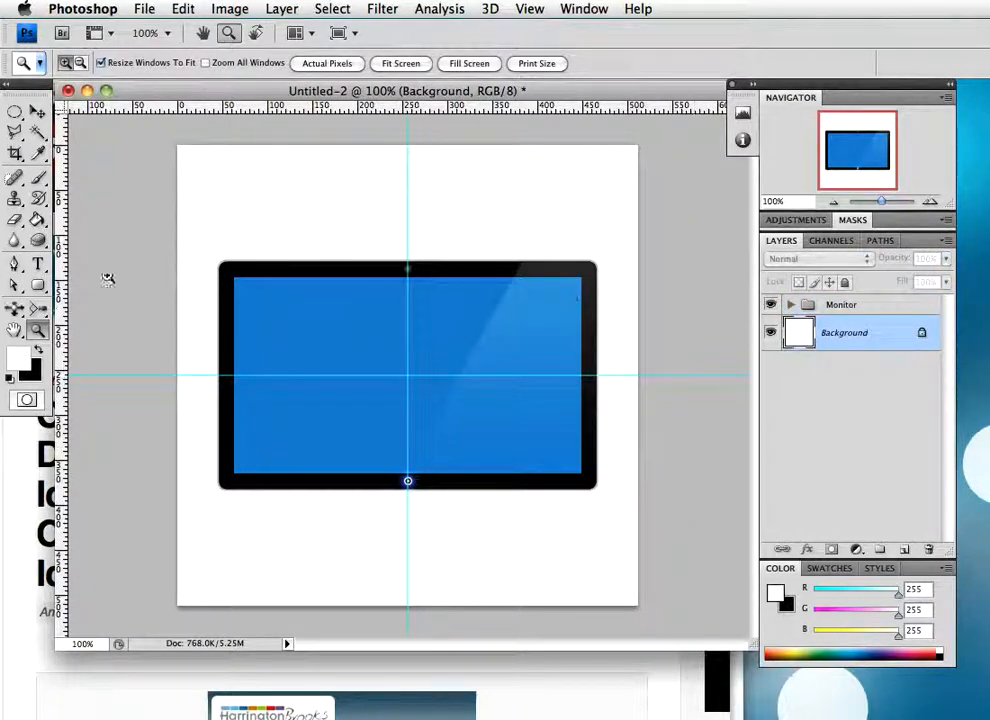
pyautogui.click(38, 285)
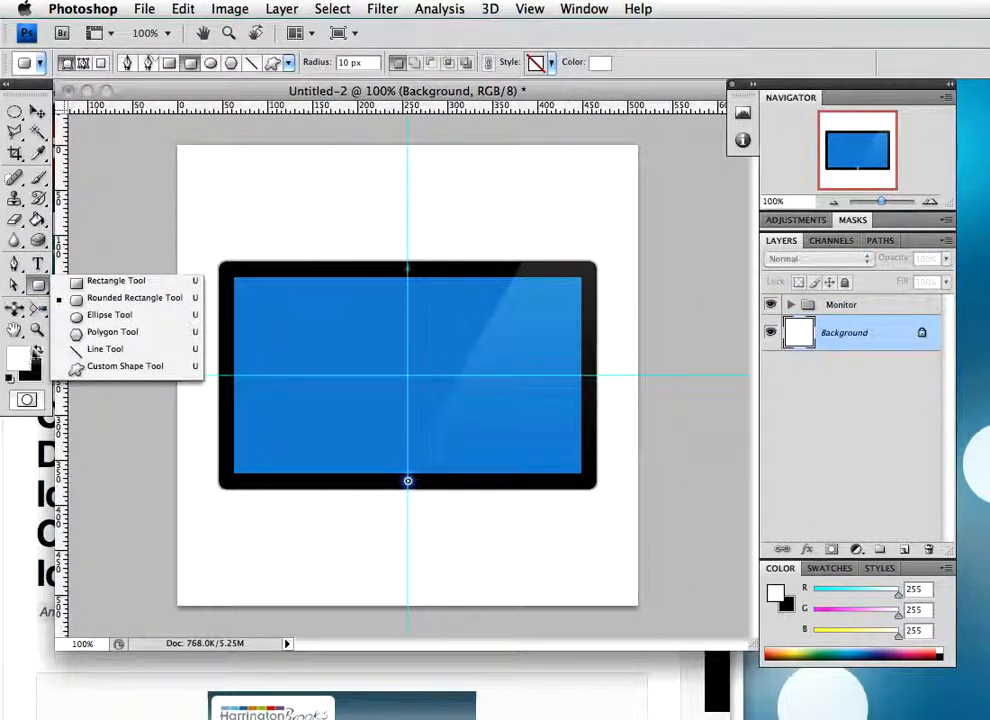
pyautogui.click(175, 300)
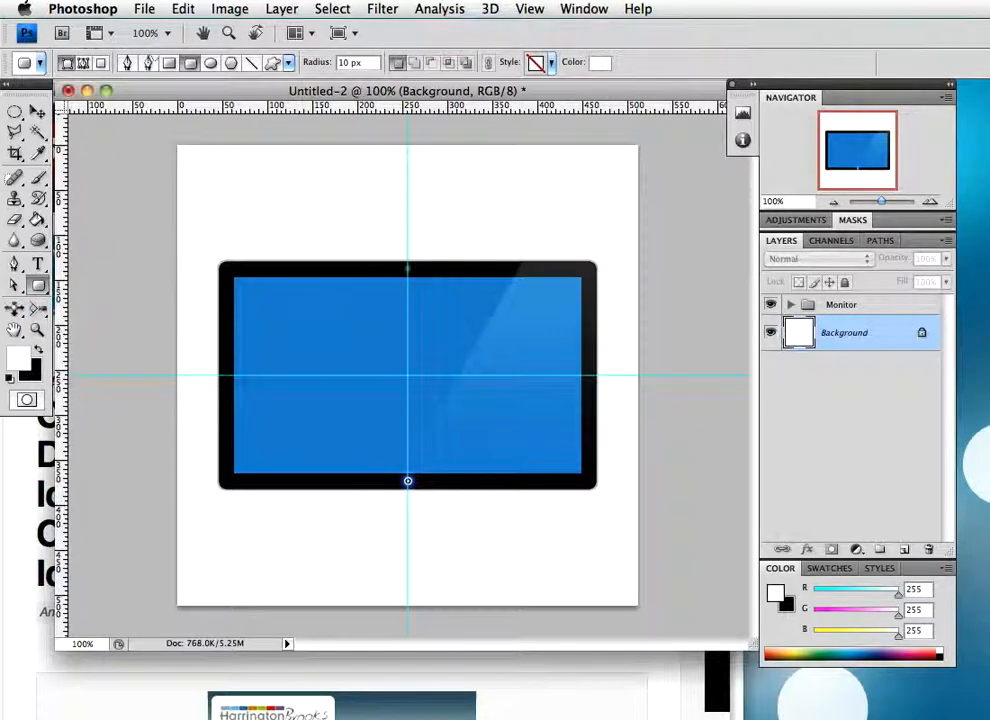
pyautogui.click(18, 357)
pyautogui.moveTo(142, 305); pyautogui.dragTo(127, 298)
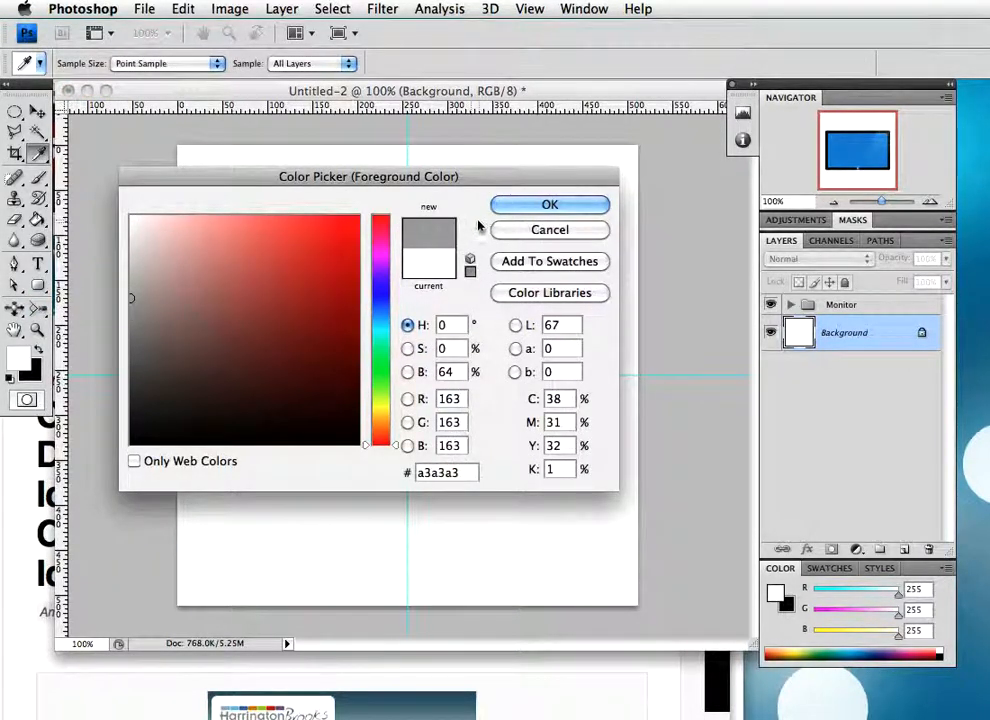
pyautogui.click(126, 283)
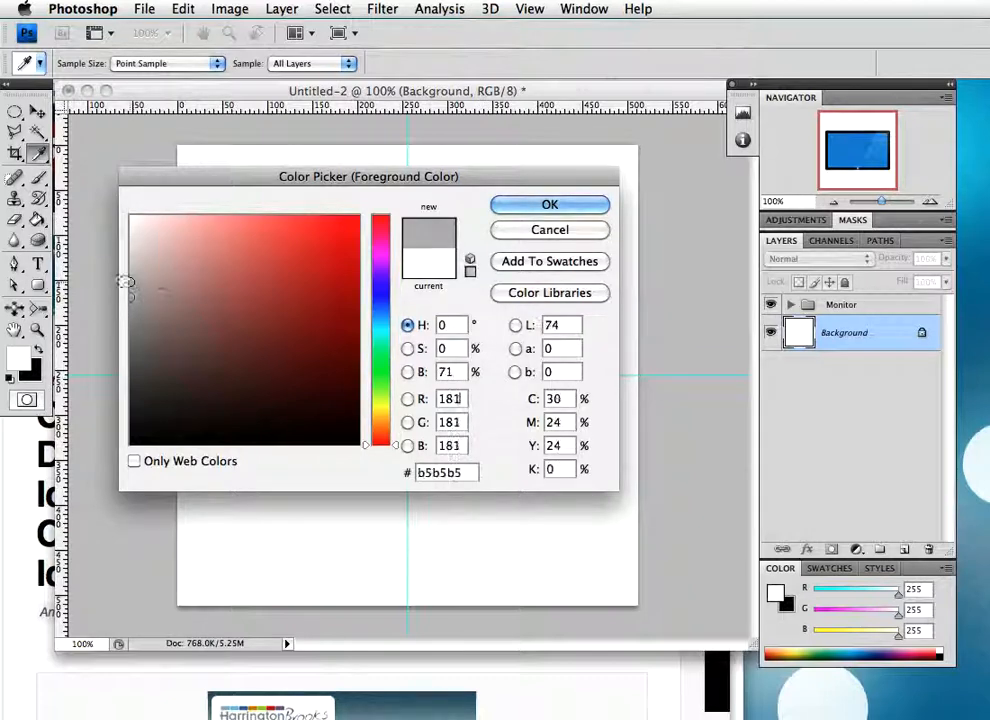
pyautogui.click(550, 205)
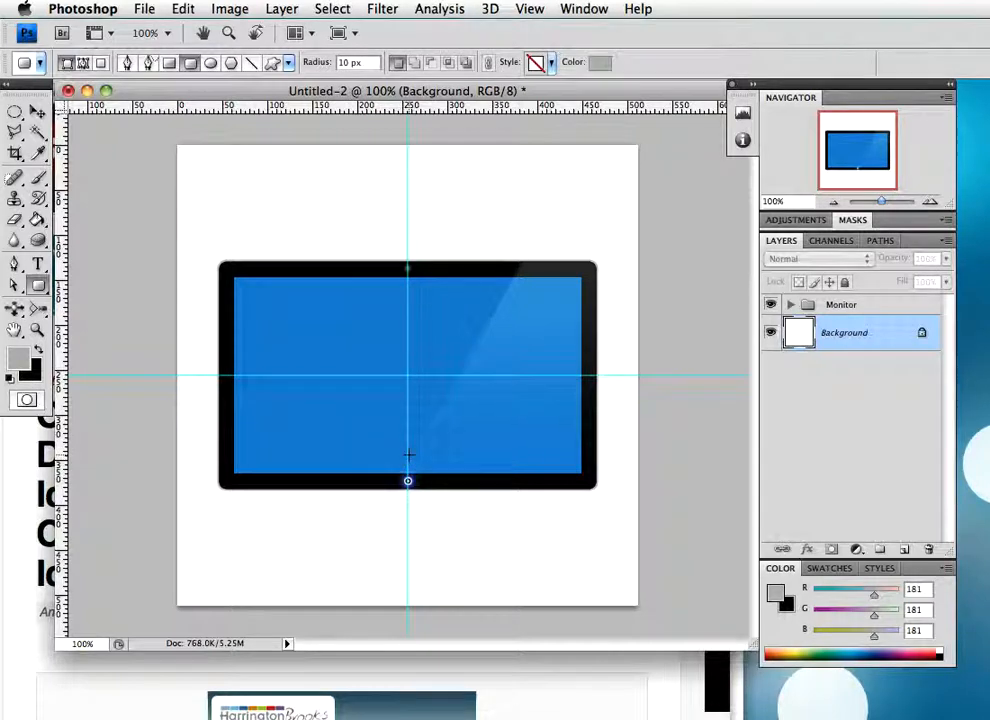
pyautogui.moveTo(409, 481); pyautogui.dragTo(446, 519)
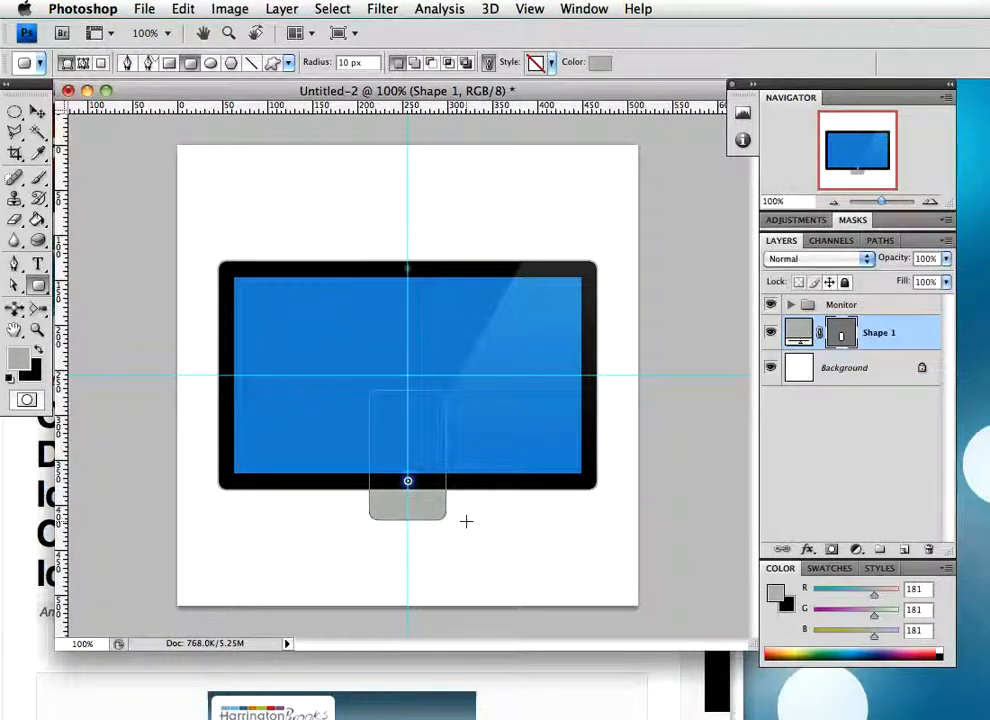
# Move the grey stand shape straight down about 40 px so more of it extends below the monitor
pyautogui.press('v')
pyautogui.hotkey('shift', 'Down')
pyautogui.hotkey('shift', 'Down')
pyautogui.hotkey('shift', 'Down')
pyautogui.hotkey('shift', 'Down')
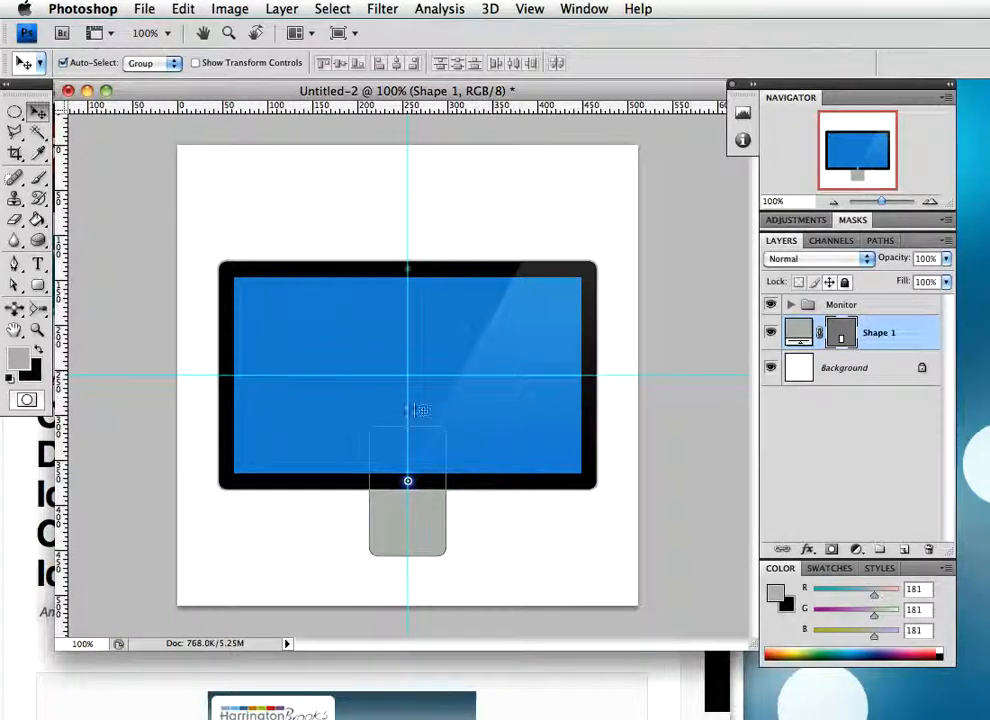
# Hide the Monitor group and shift the stand's two upper-left anchor points about 14 px inward
pyautogui.click(770, 305)
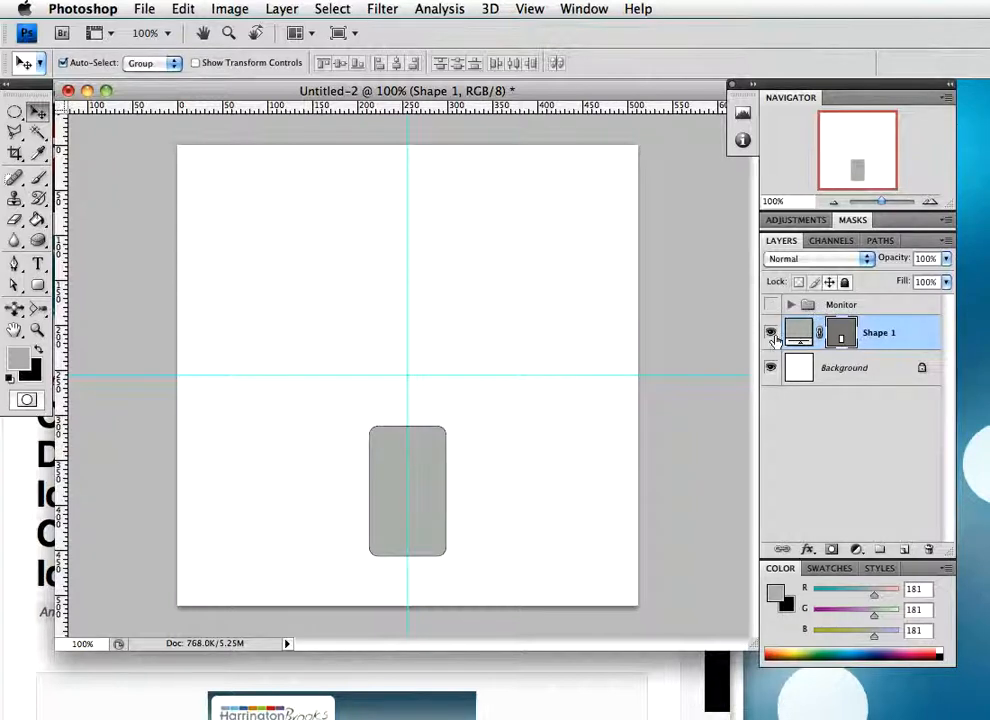
pyautogui.click(14, 285)
pyautogui.click(371, 433)
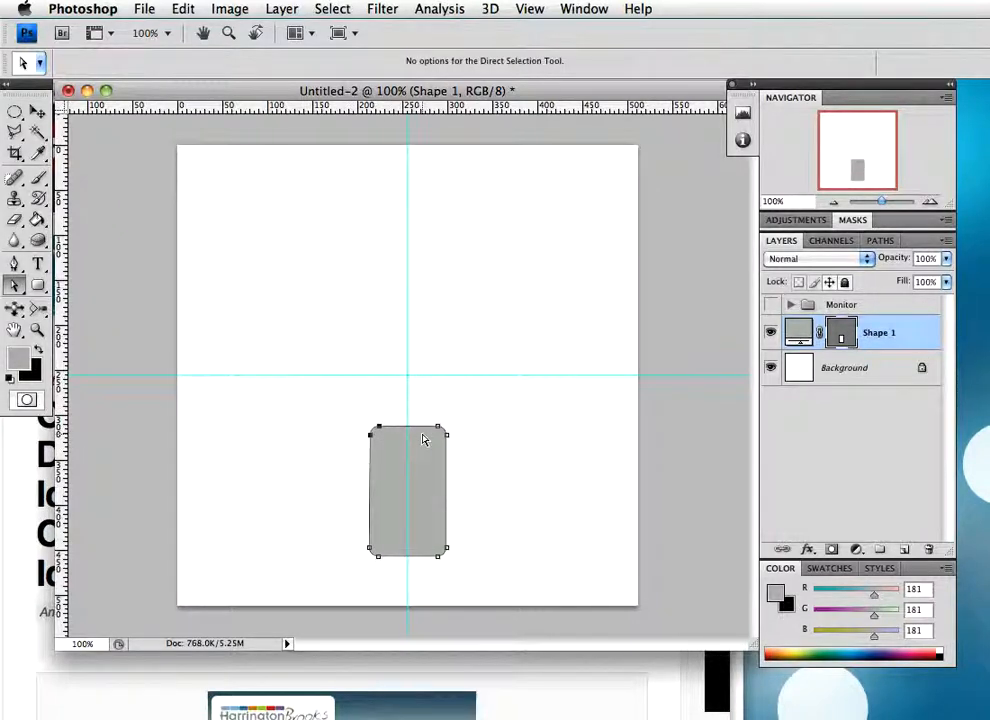
pyautogui.press('Right')
pyautogui.press('Right')
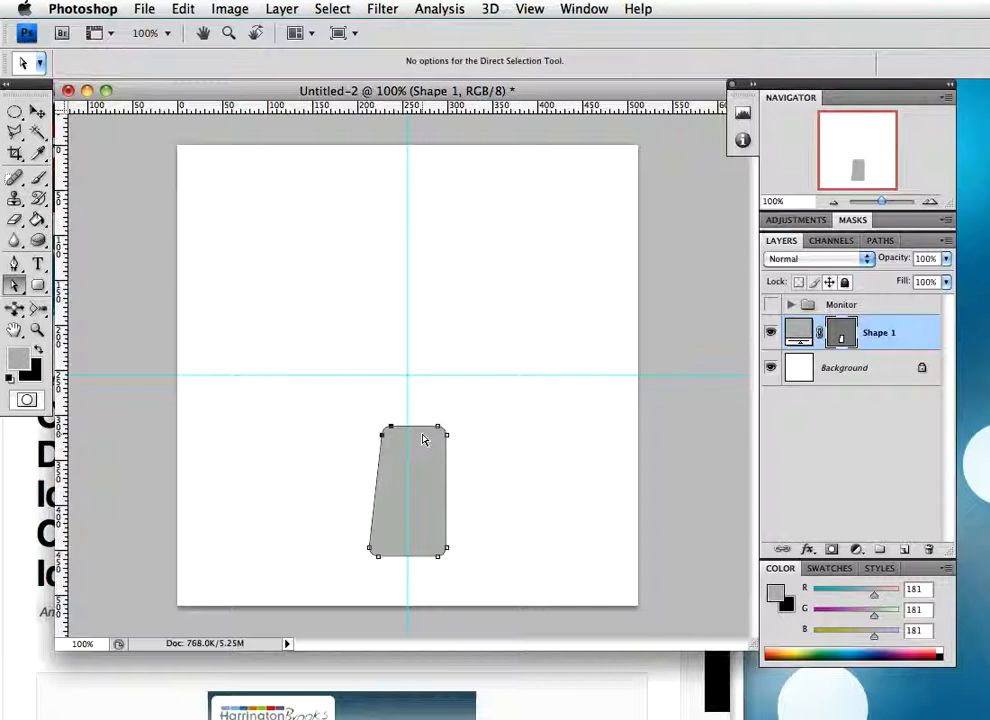
# Shift the stand's two upper-right anchor points about 14 px inward to complete a symmetrical taper
pyautogui.click(427, 447)
pyautogui.press('Left')
pyautogui.press('Left')
pyautogui.press('Left')
pyautogui.press('Left')
pyautogui.press('Left')
pyautogui.press('Left')
pyautogui.press('Left')
pyautogui.press('Left')
pyautogui.press('Left')
pyautogui.press('Left')
pyautogui.press('Left')
pyautogui.press('Left')
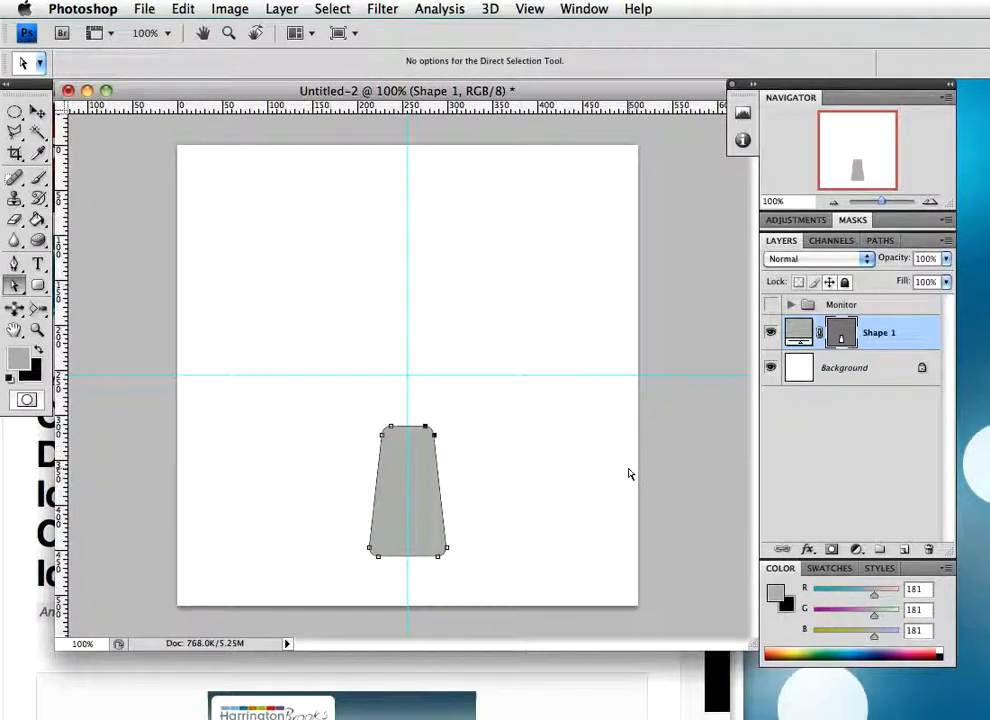
pyautogui.press('p')
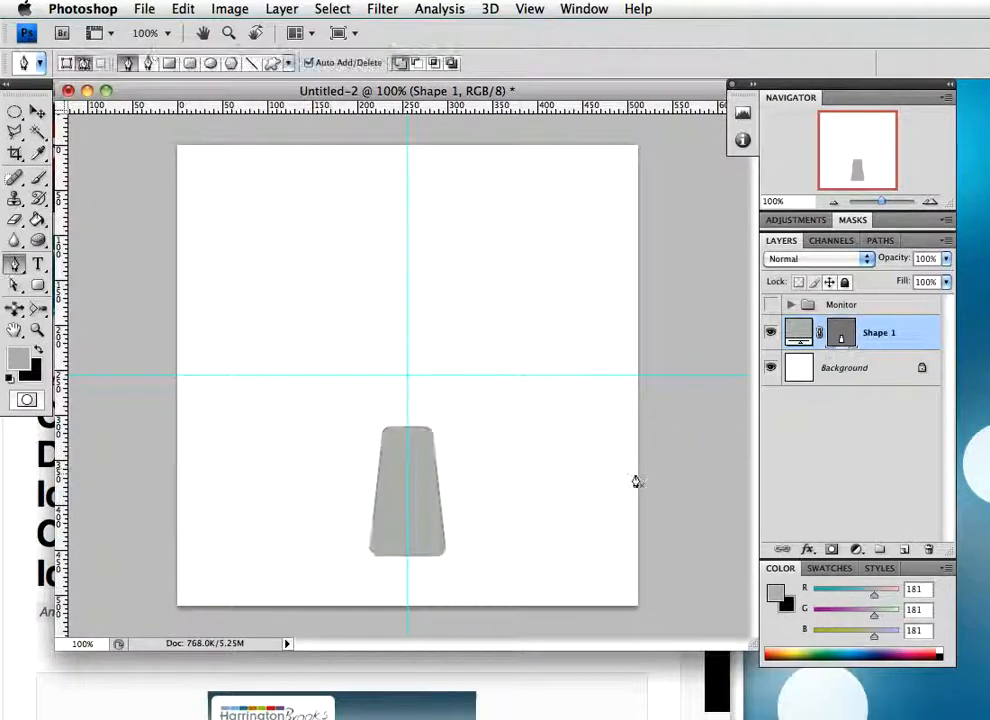
# Add a Gradient Overlay to the Shape 1 stand layer and choose the gradient preset named stand
pyautogui.doubleClick(917, 337)
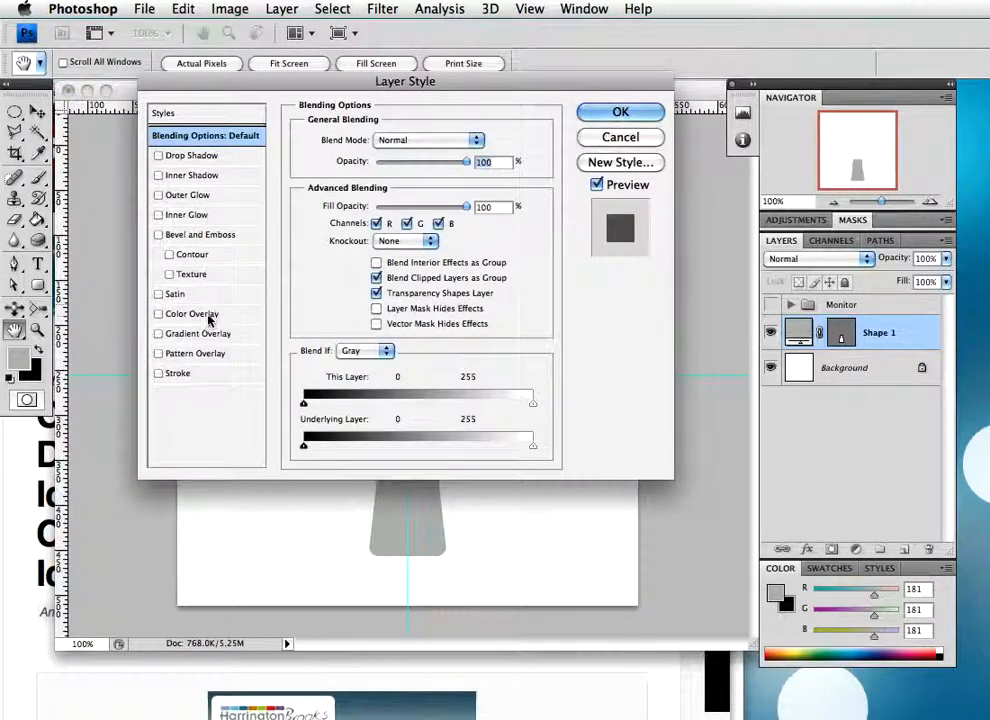
pyautogui.click(183, 335)
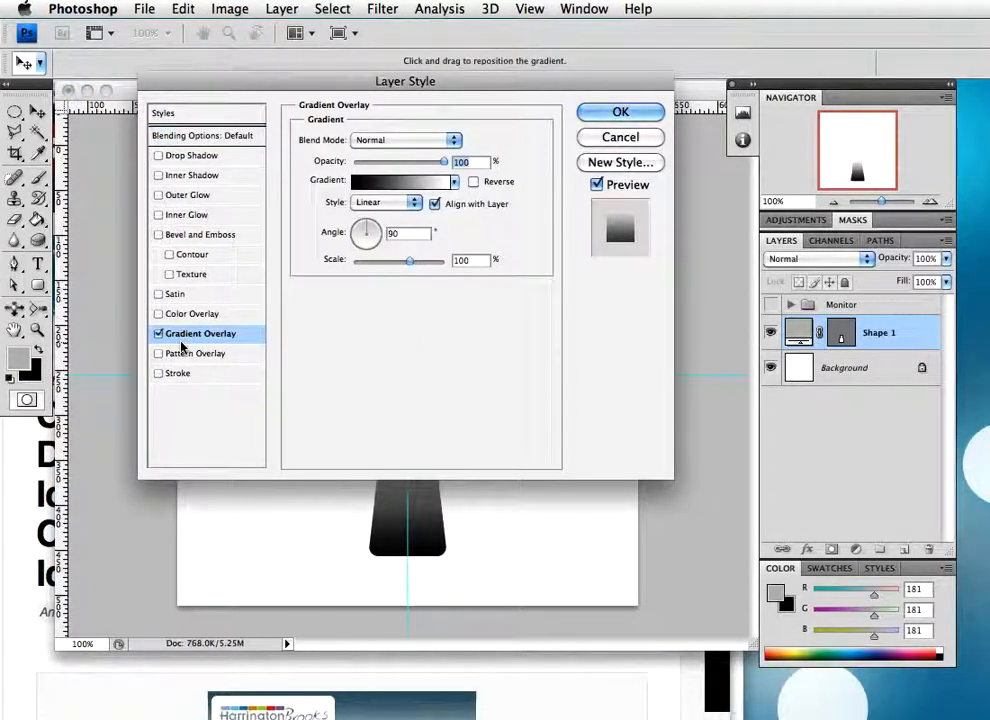
pyautogui.click(413, 182)
pyautogui.scroll(-10, 364, 147)
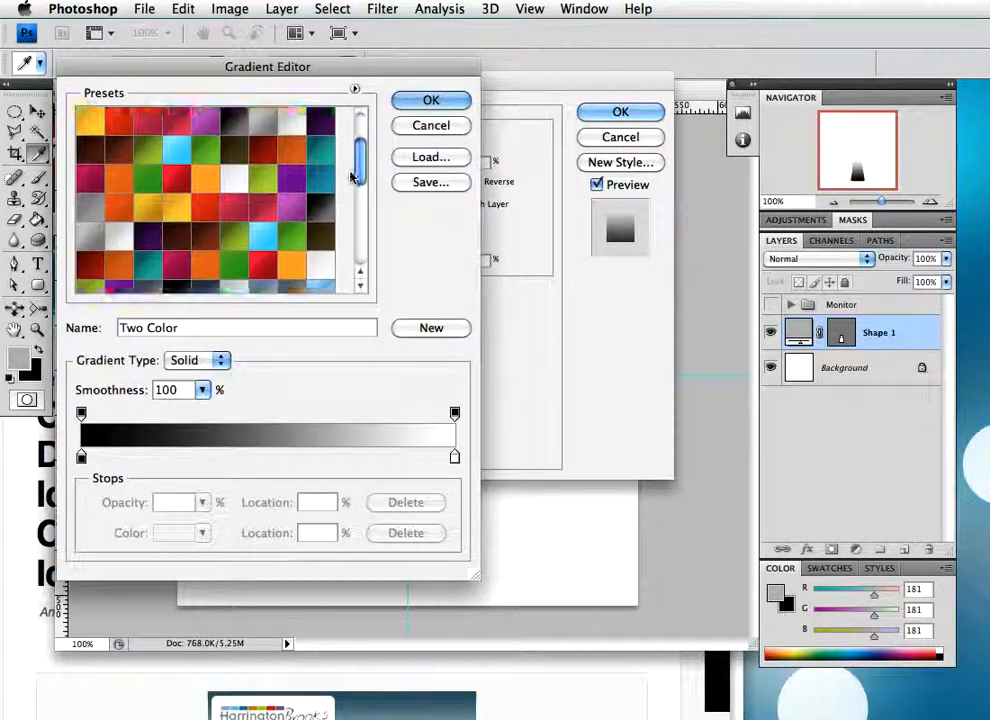
pyautogui.click(264, 281)
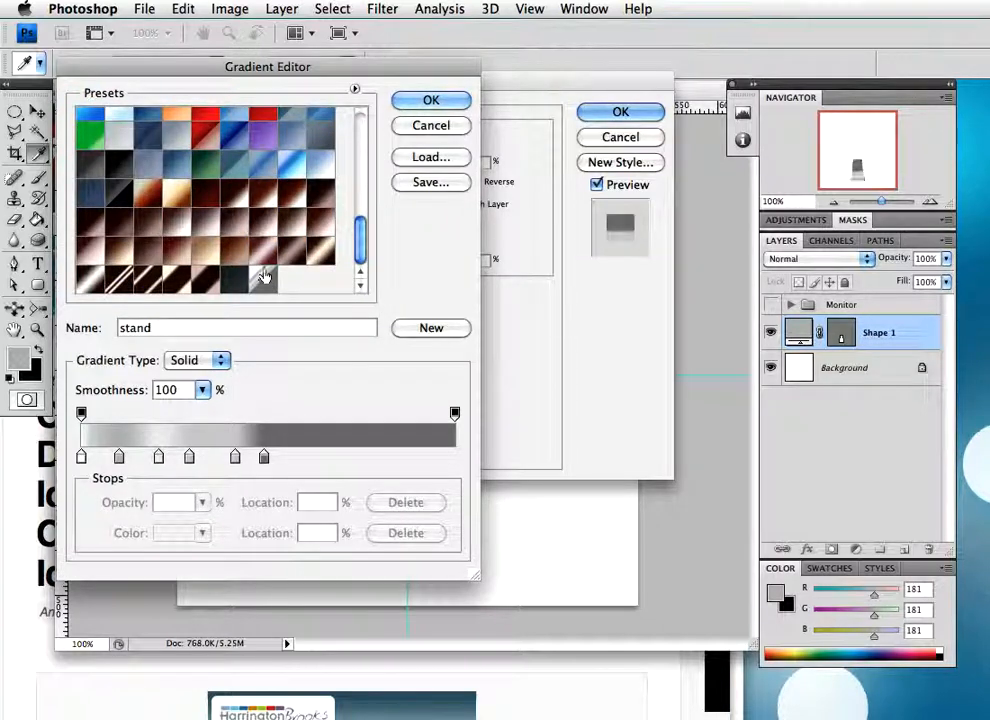
pyautogui.moveTo(350, 64); pyautogui.dragTo(382, 53)
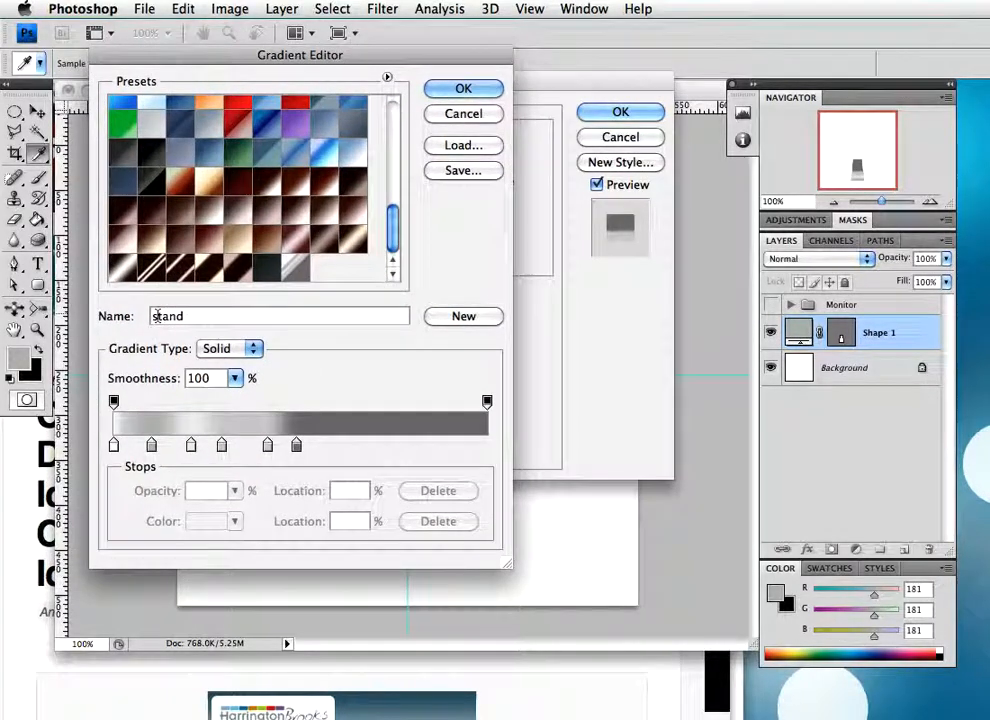
# Examine the colour value and location of each of the six colour stops in the stand gradient
pyautogui.doubleClick(114, 446)
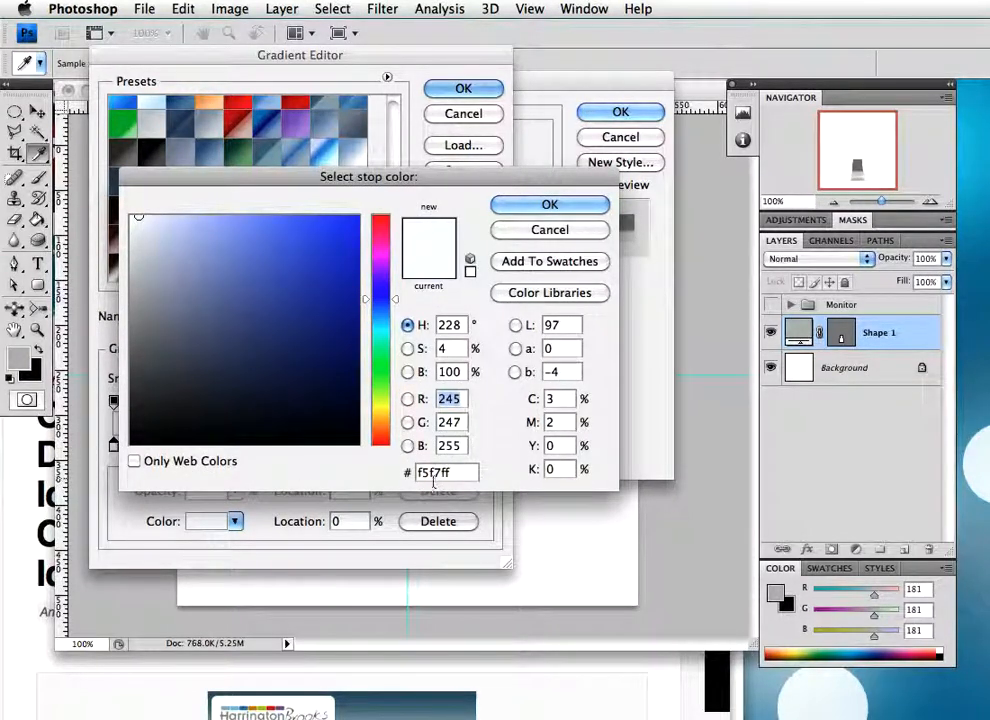
pyautogui.click(540, 205)
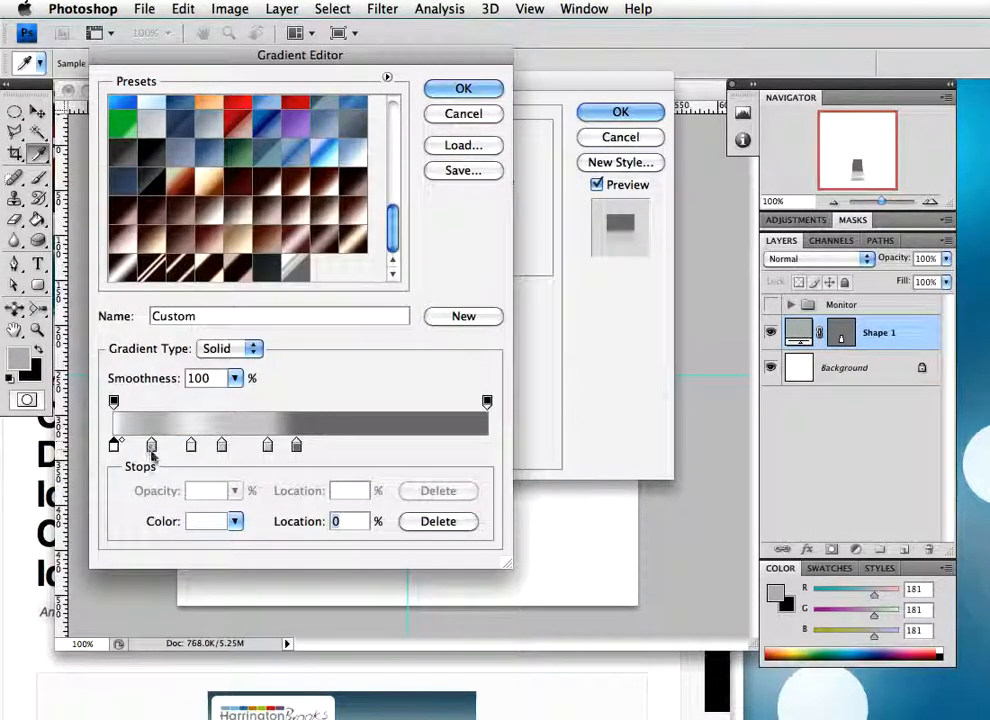
pyautogui.doubleClick(151, 446)
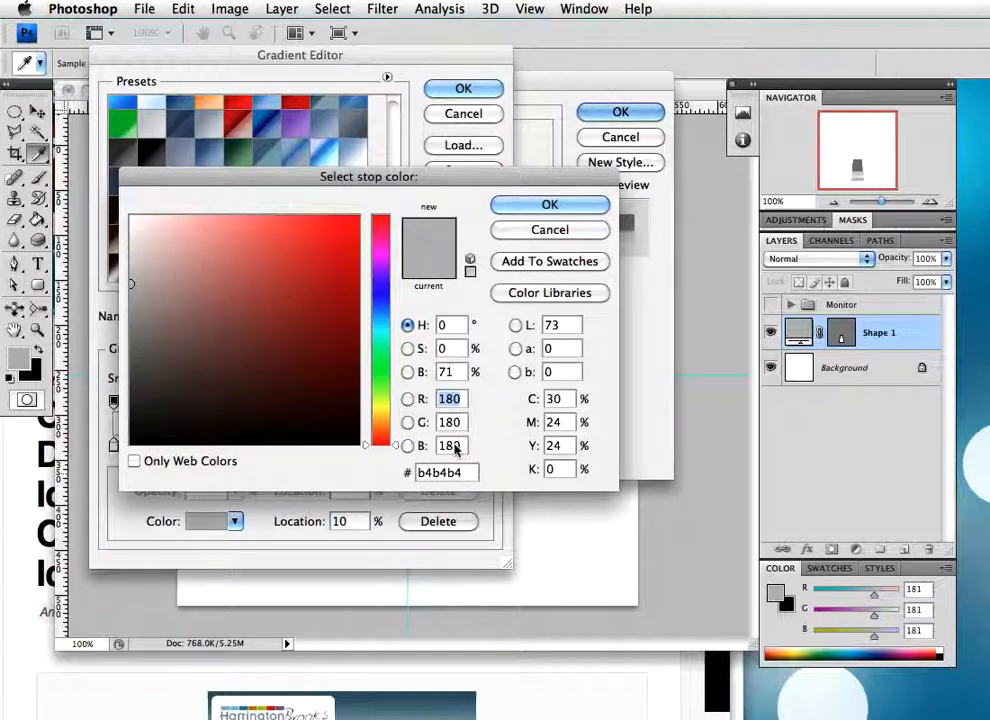
pyautogui.click(540, 204)
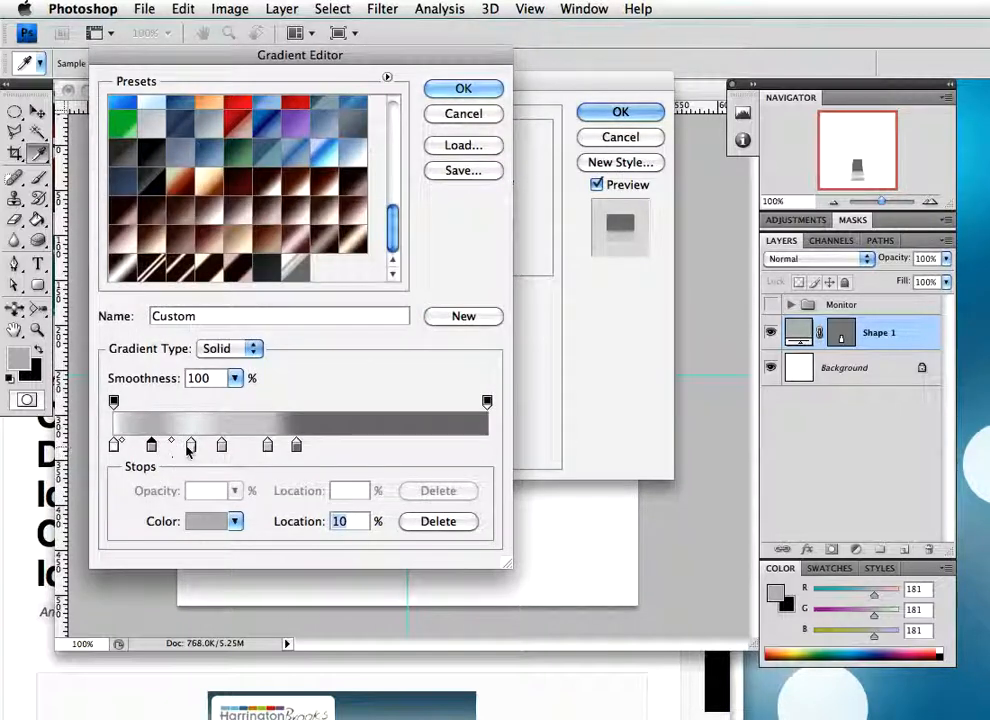
pyautogui.doubleClick(192, 447)
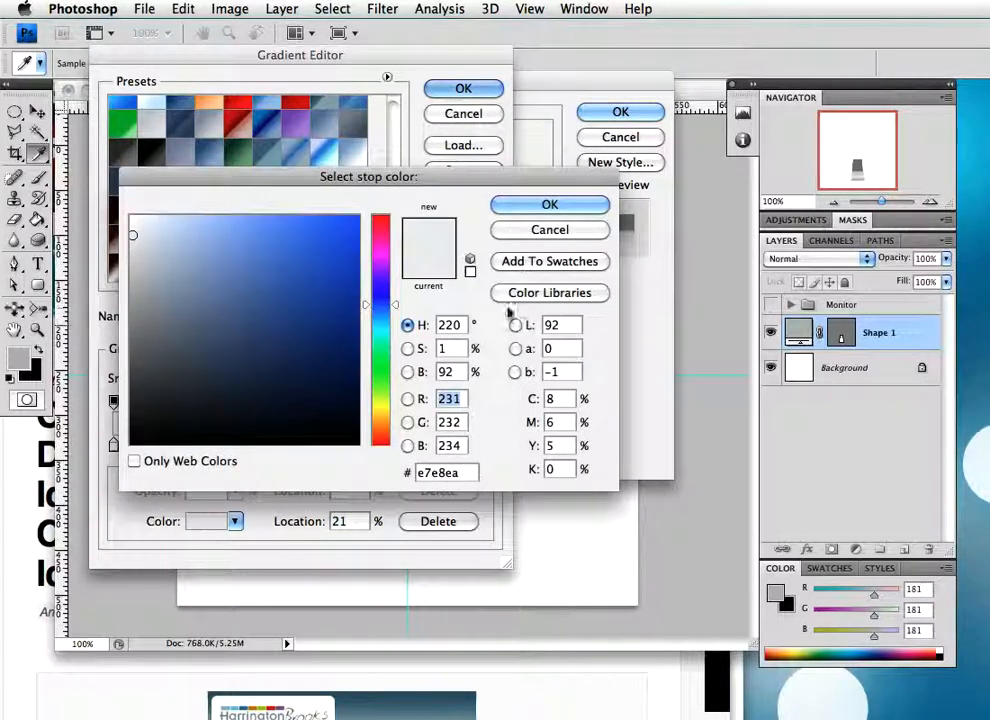
pyautogui.click(549, 204)
pyautogui.click(222, 446)
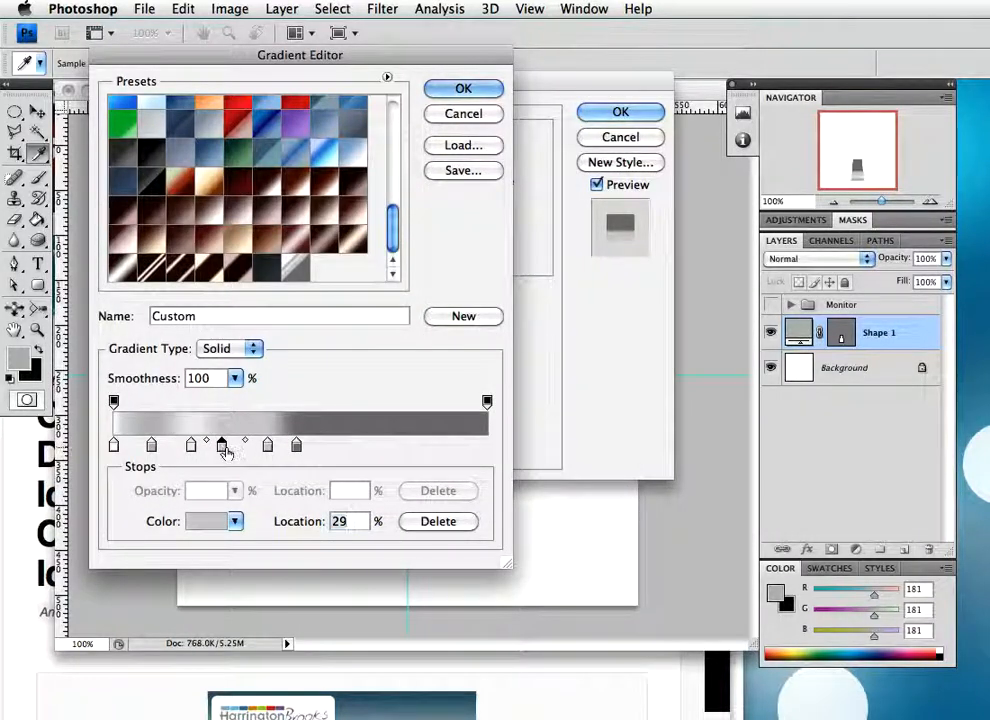
pyautogui.doubleClick(222, 447)
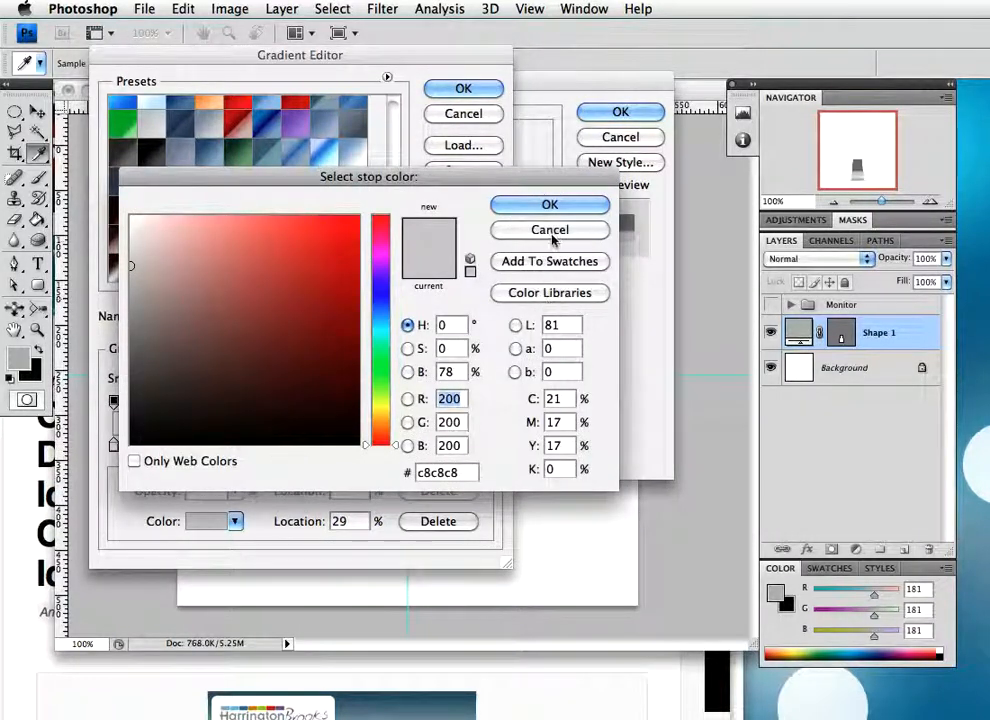
pyautogui.click(549, 205)
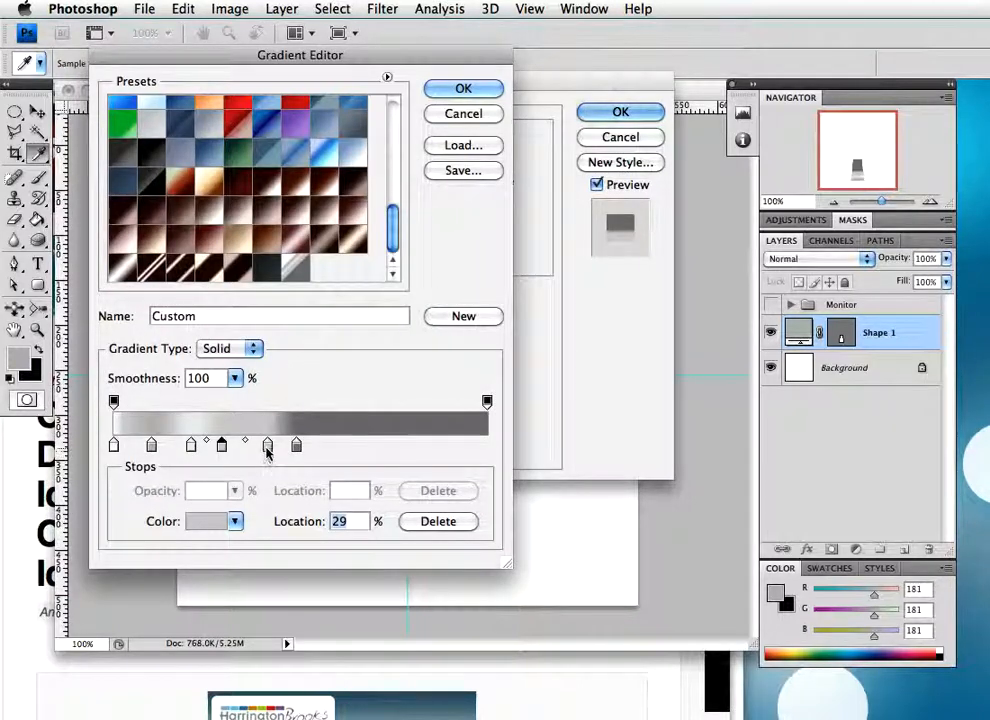
pyautogui.doubleClick(269, 446)
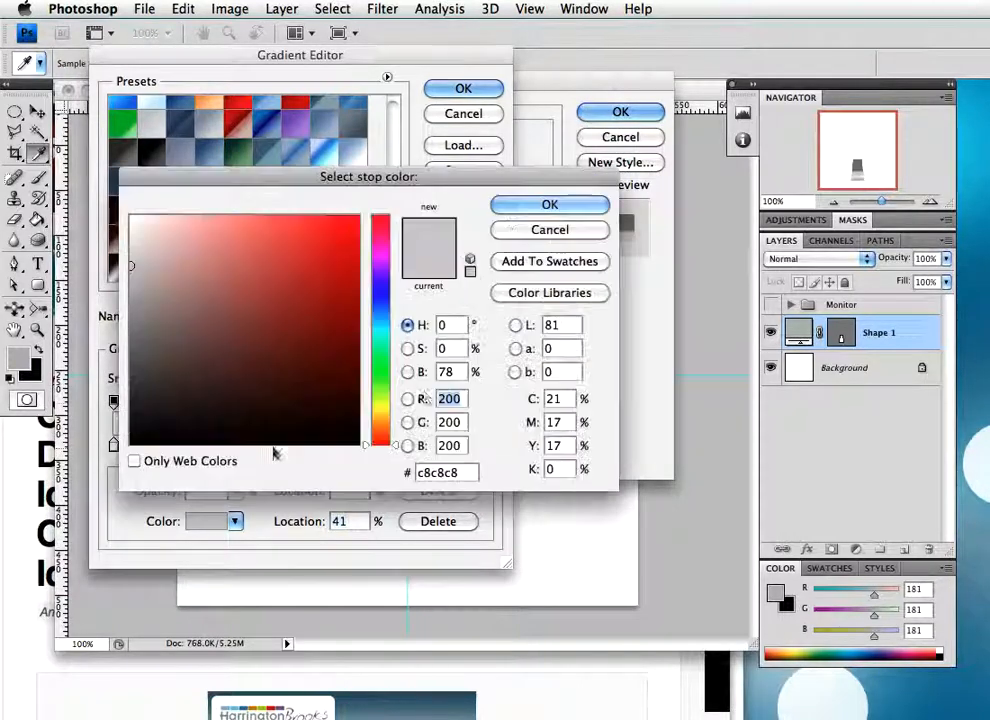
pyautogui.click(540, 206)
pyautogui.doubleClick(300, 446)
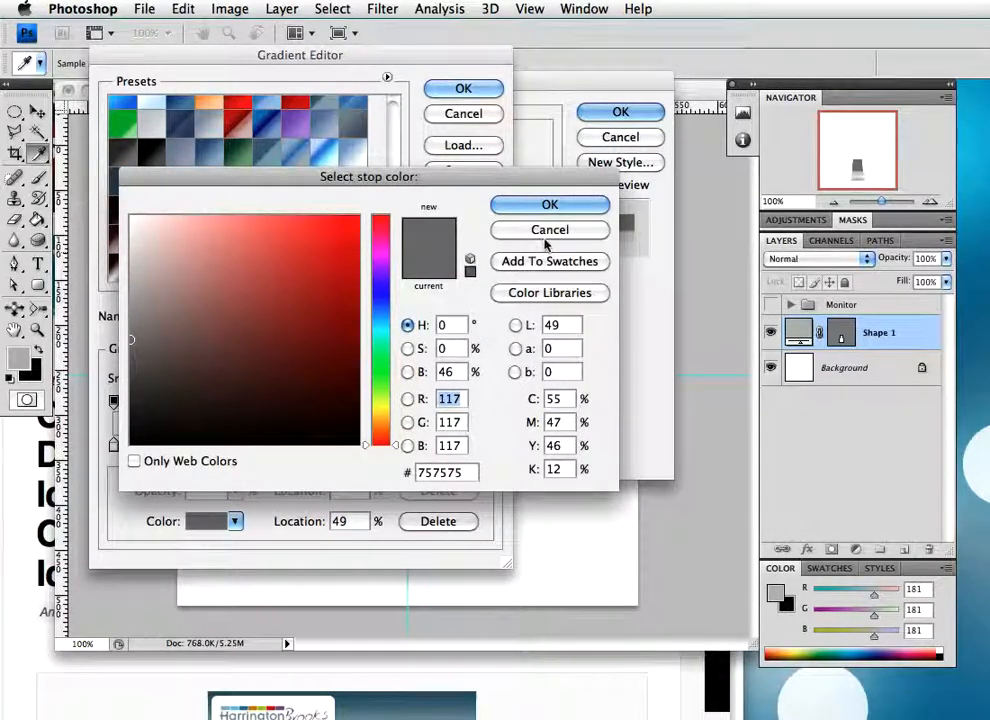
pyautogui.click(548, 206)
# Apply the linear 90° gradient overlay at 100% scale to the stand and show the Monitor group again
pyautogui.moveTo(403, 60); pyautogui.dragTo(736, 113)
pyautogui.click(825, 147)
pyautogui.moveTo(497, 82); pyautogui.dragTo(959, 139)
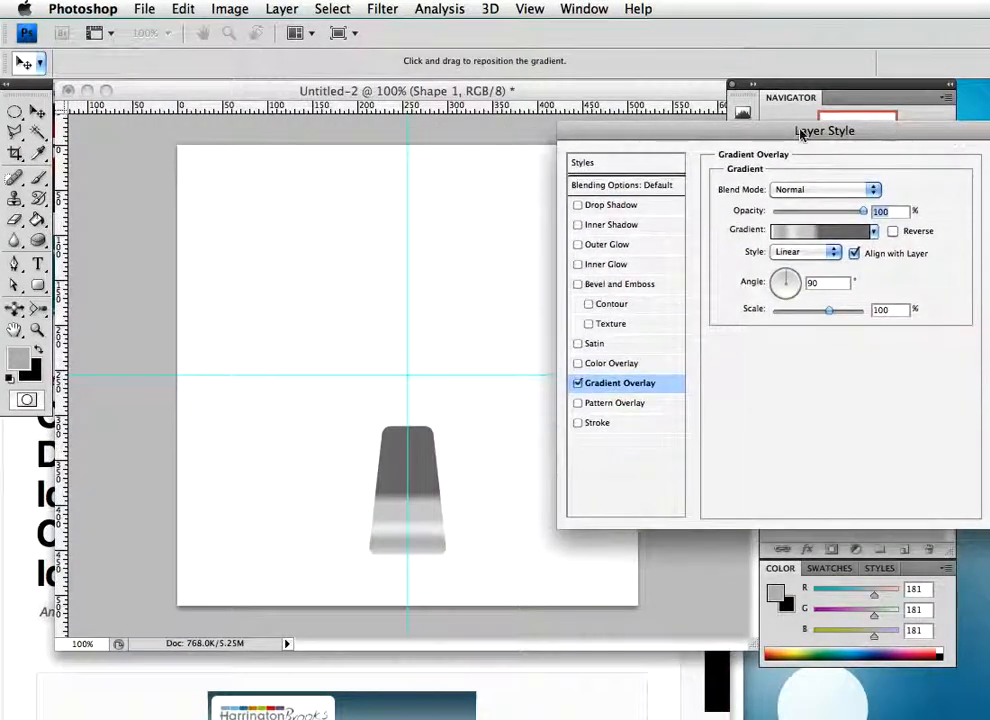
pyautogui.moveTo(598, 128); pyautogui.dragTo(299, 121)
pyautogui.click(739, 157)
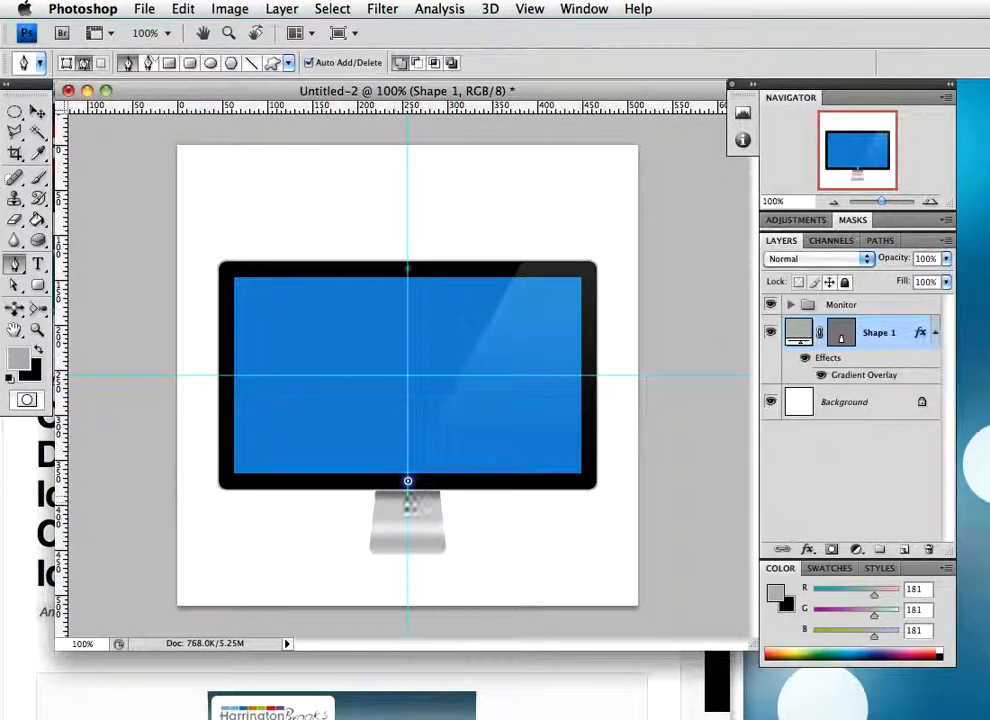
# Try repositioning the gradient overlay within the visible part of the stand
pyautogui.doubleClick(893, 331)
pyautogui.moveTo(369, 95); pyautogui.dragTo(665, 151)
pyautogui.click(450, 392)
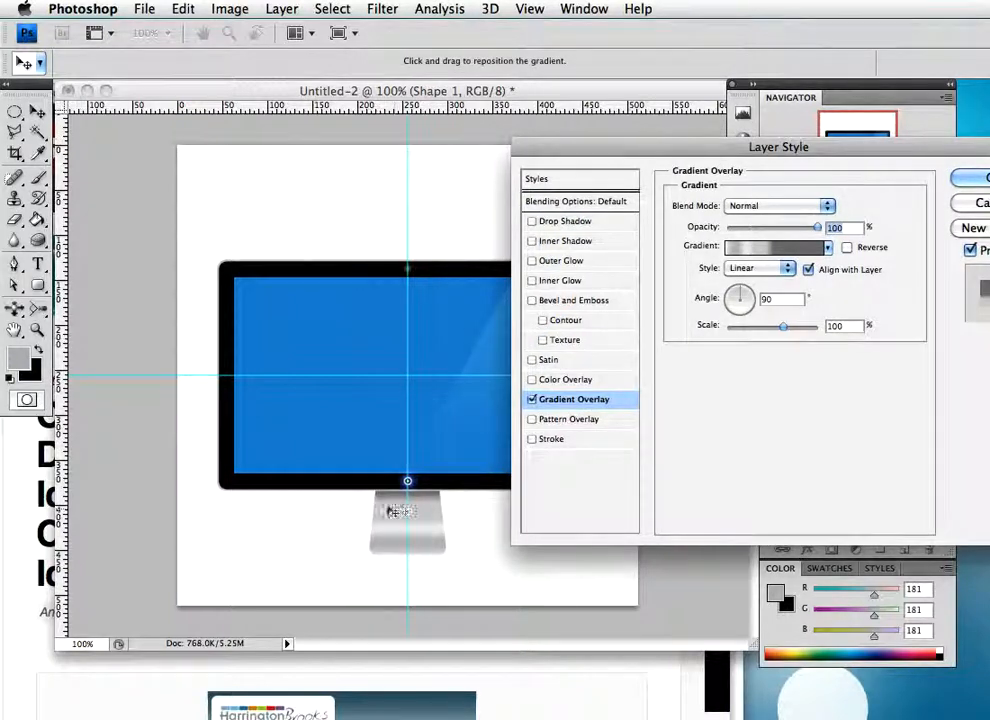
pyautogui.moveTo(381, 524)
pyautogui.mouseDown()
pyautogui.moveTo(398, 521)
pyautogui.moveTo(399, 510)
pyautogui.mouseUp()
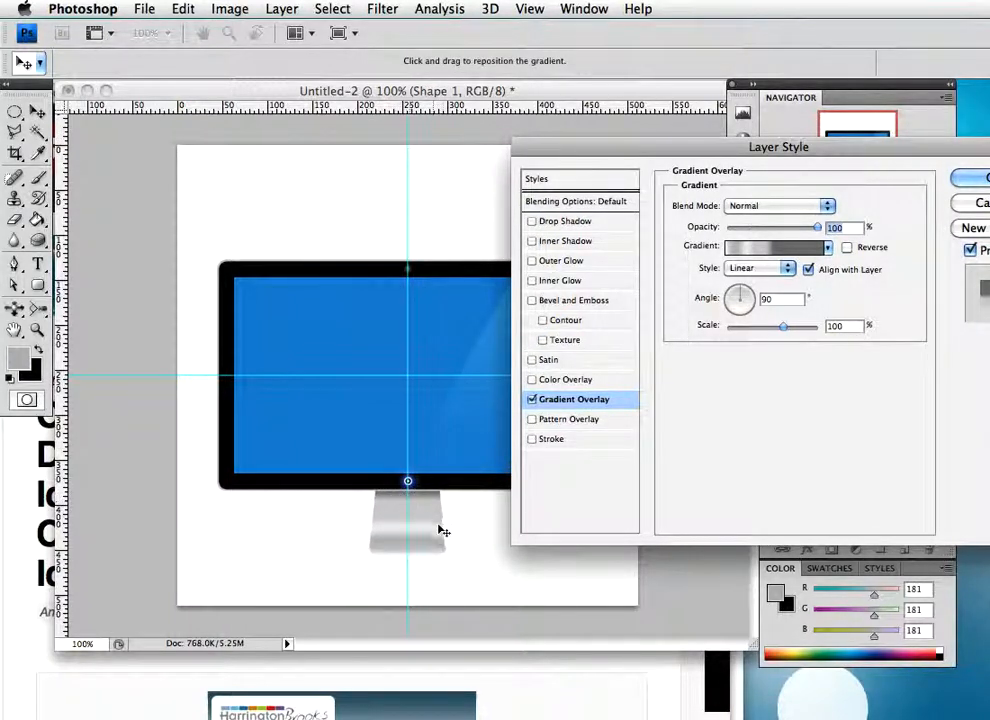
pyautogui.click(983, 204)
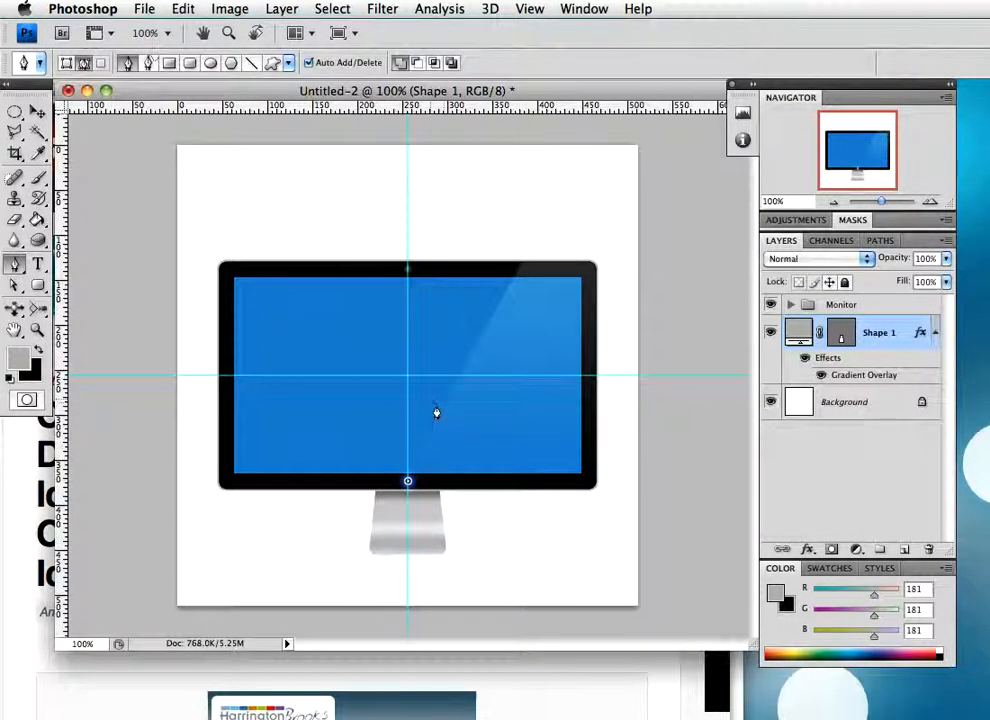
# Rename the Shape 1 stand layer as support and place a duplicate of it directly beneath the original
pyautogui.doubleClick(879, 334)
pyautogui.write('supp')
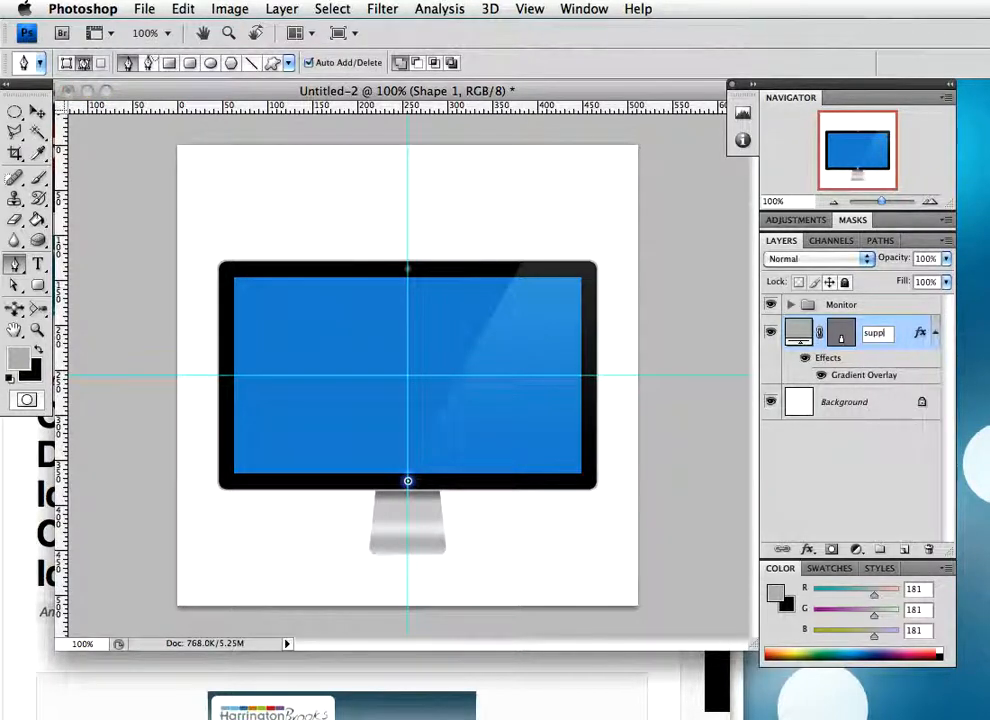
pyautogui.write('ort')
pyautogui.press('Return')
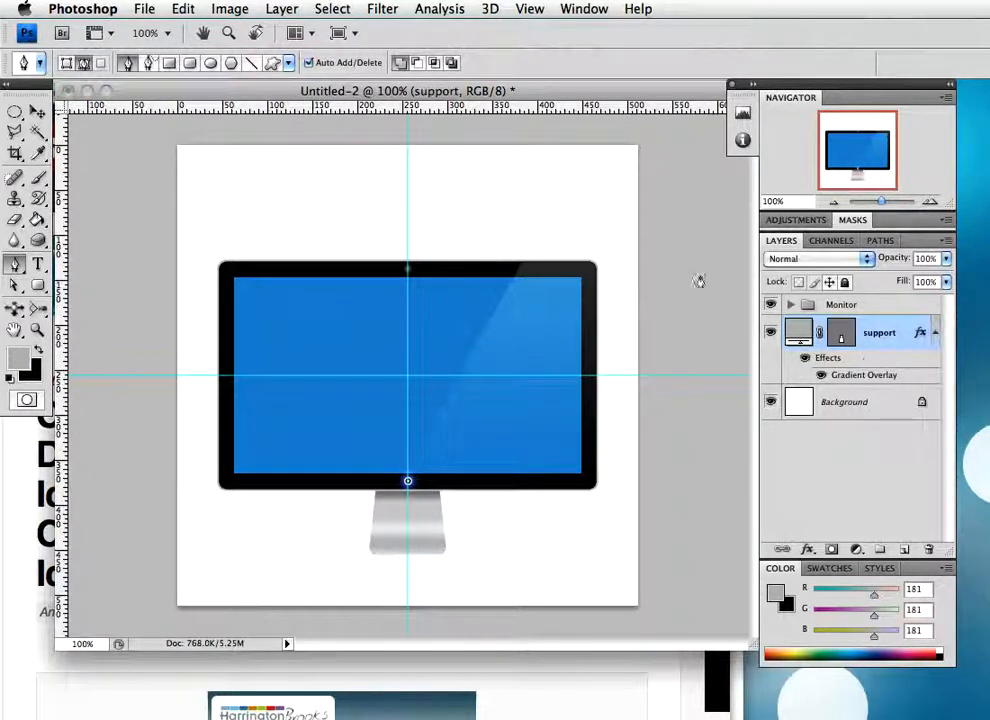
pyautogui.moveTo(904, 508); pyautogui.dragTo(904, 549)
pyautogui.moveTo(893, 401); pyautogui.dragTo(829, 425)
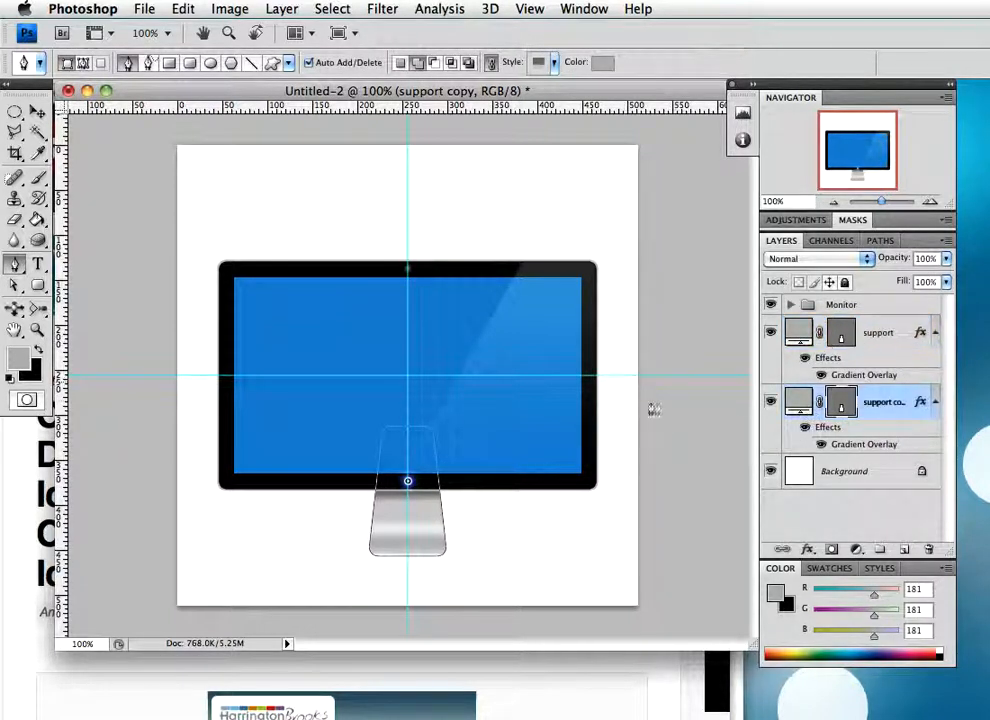
# Name the duplicated stand layer support thickness and clear its layer style
pyautogui.doubleClick(884, 403)
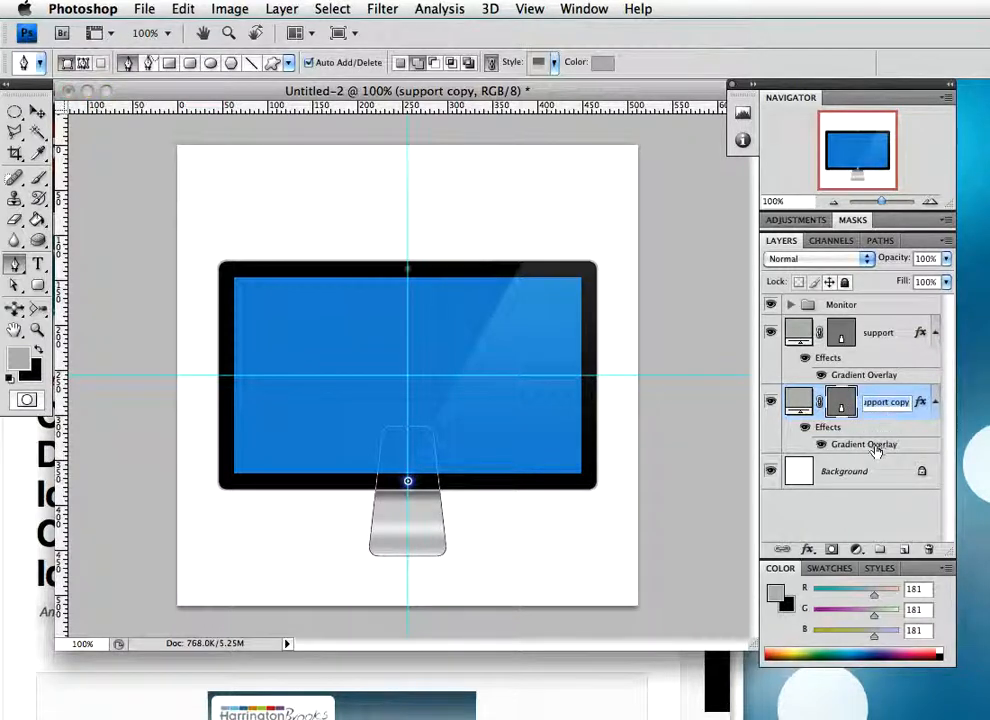
pyautogui.write('s')
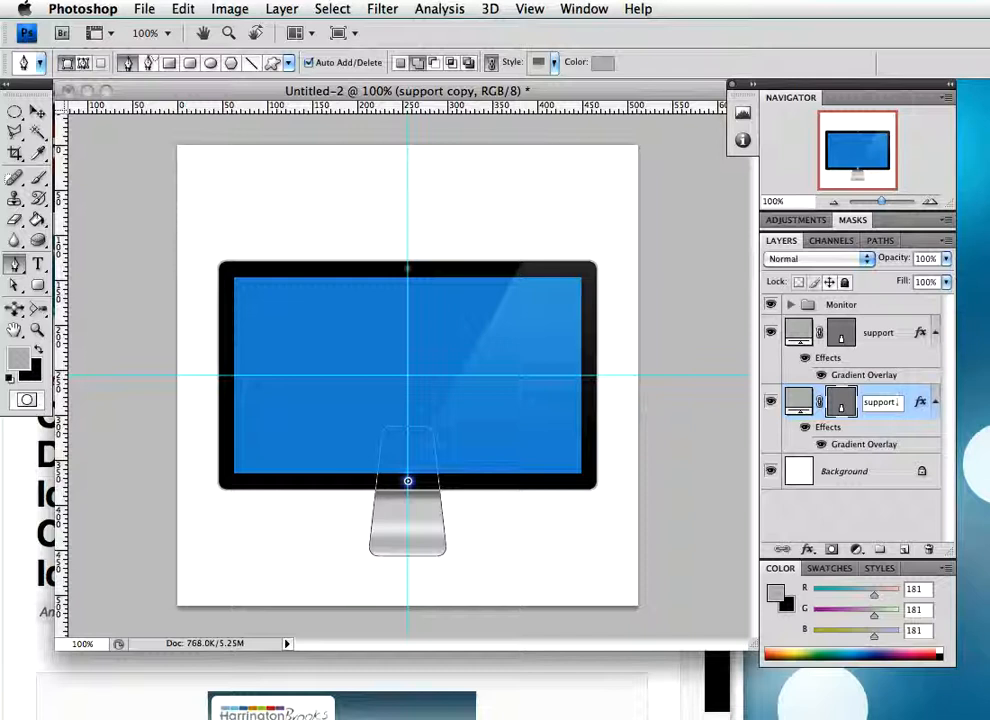
pyautogui.write('upport thickness')
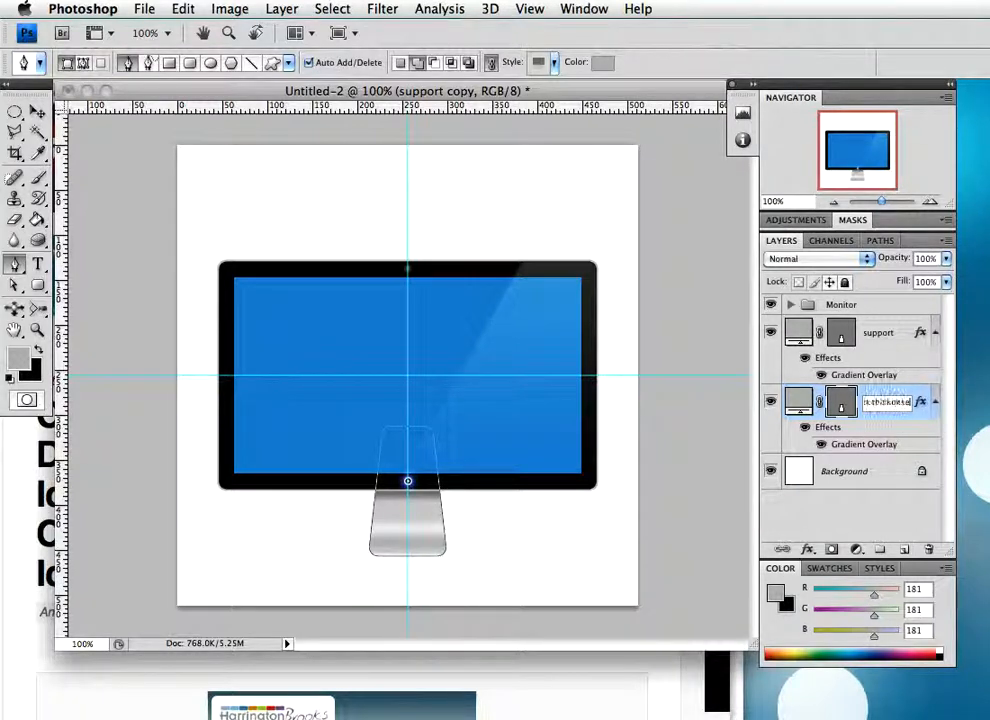
pyautogui.press('Return')
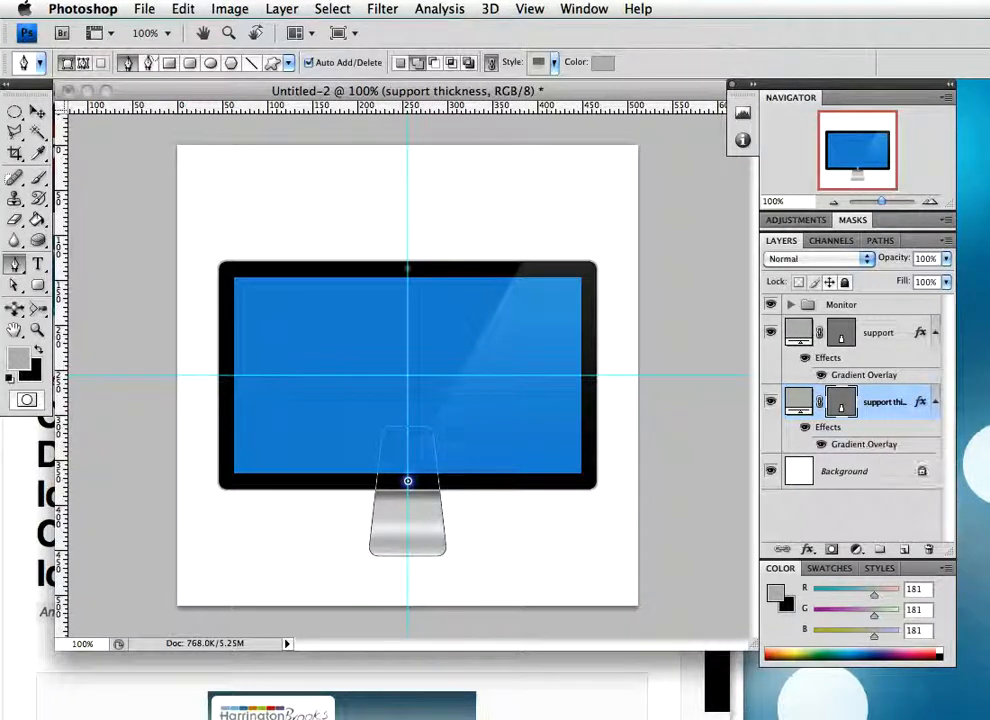
pyautogui.rightClick(887, 410)
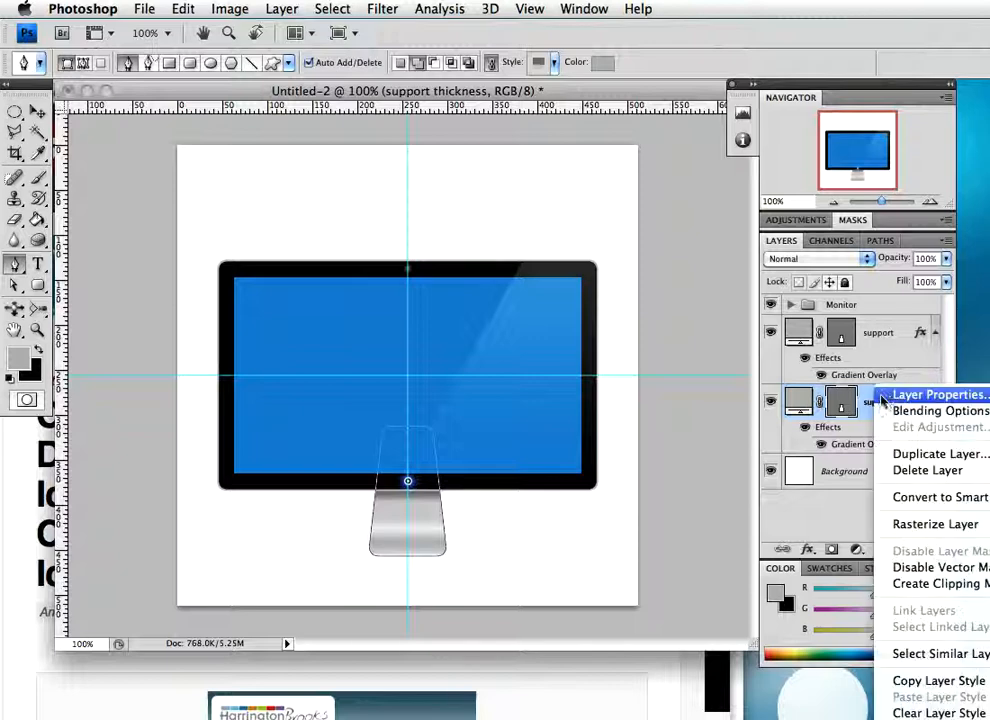
pyautogui.click(914, 713)
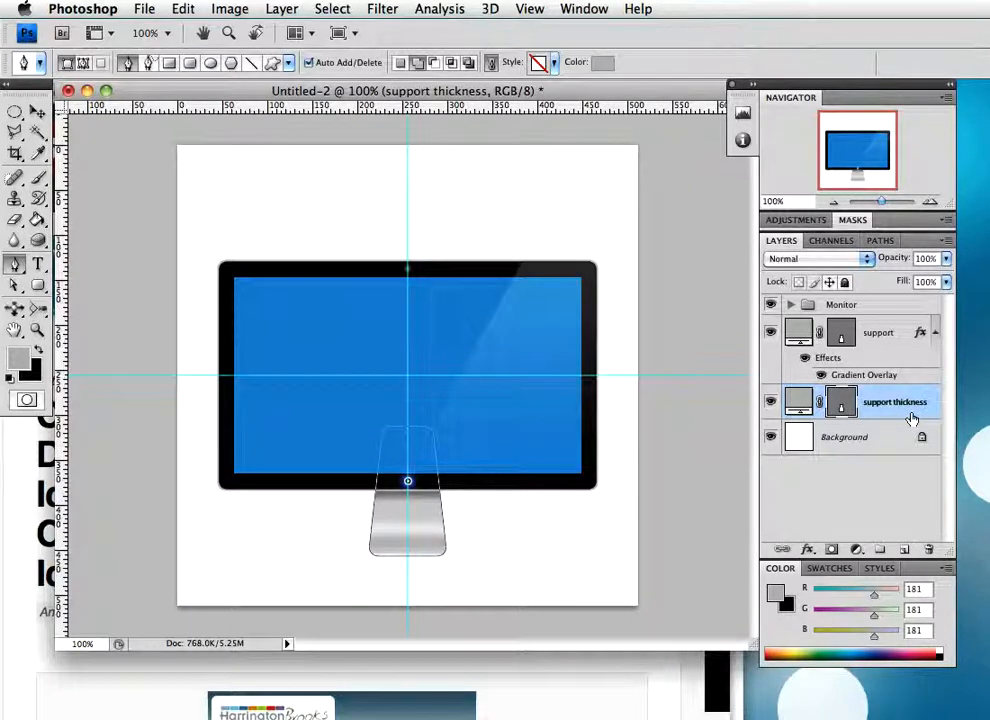
# Enable a Gradient Overlay on the support thickness layer and load the saved stand gradient preset for editing
pyautogui.doubleClick(912, 419)
pyautogui.moveTo(849, 182); pyautogui.dragTo(443, 84)
pyautogui.click(161, 328)
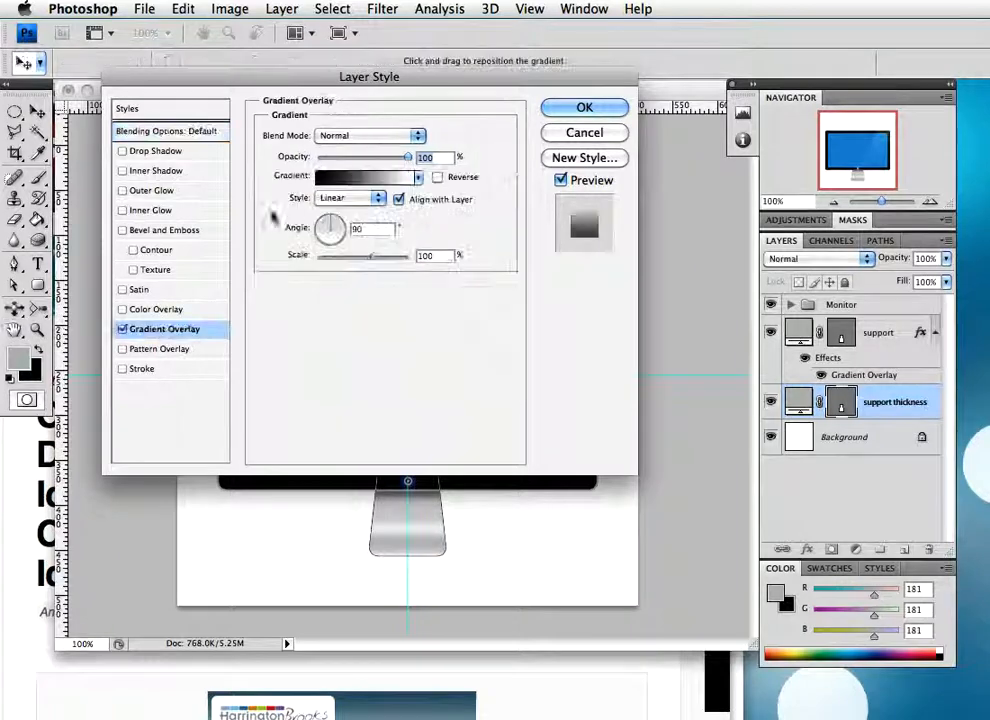
pyautogui.moveTo(367, 80); pyautogui.dragTo(361, 75)
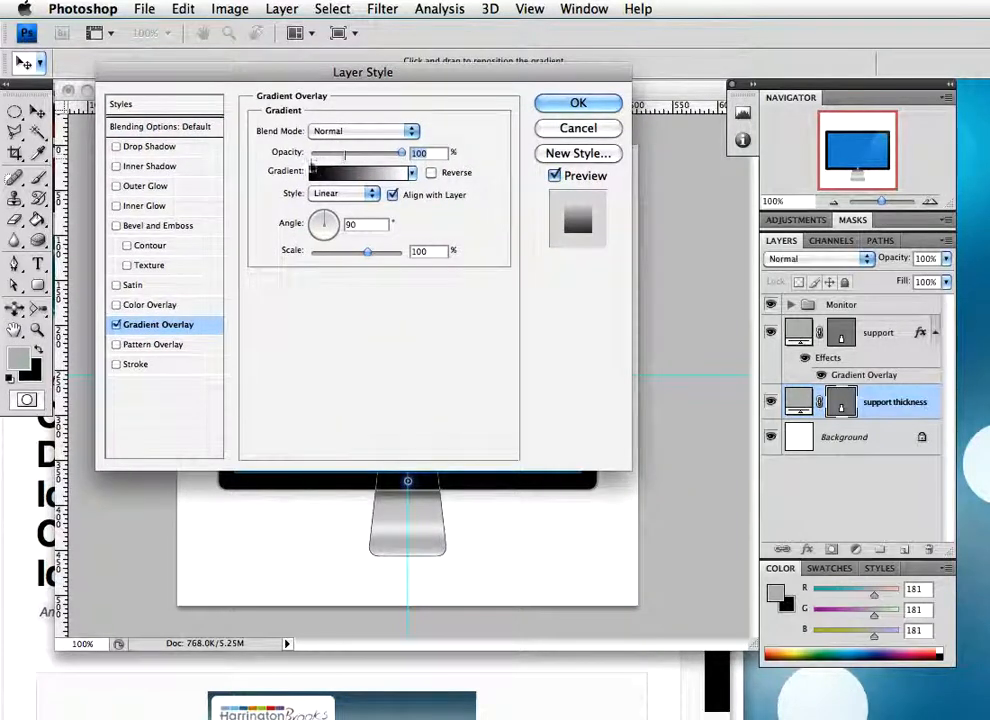
pyautogui.click(343, 175)
pyautogui.moveTo(625, 113); pyautogui.dragTo(340, 61)
pyautogui.moveTo(291, 30); pyautogui.dragTo(189, 30)
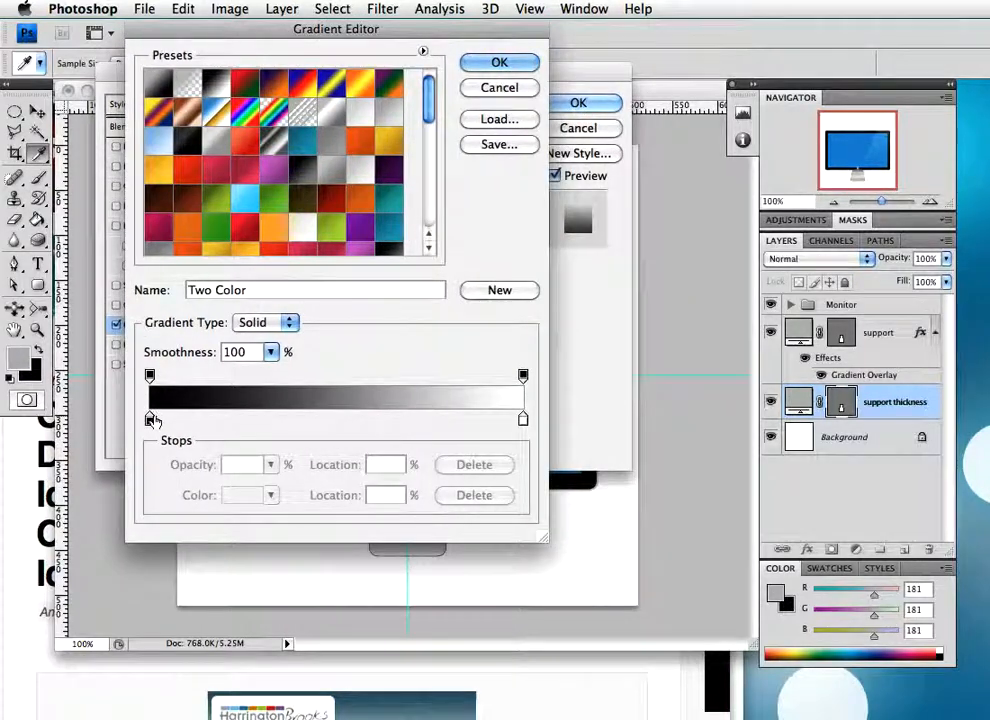
pyautogui.moveTo(432, 110); pyautogui.dragTo(432, 200)
pyautogui.click(331, 236)
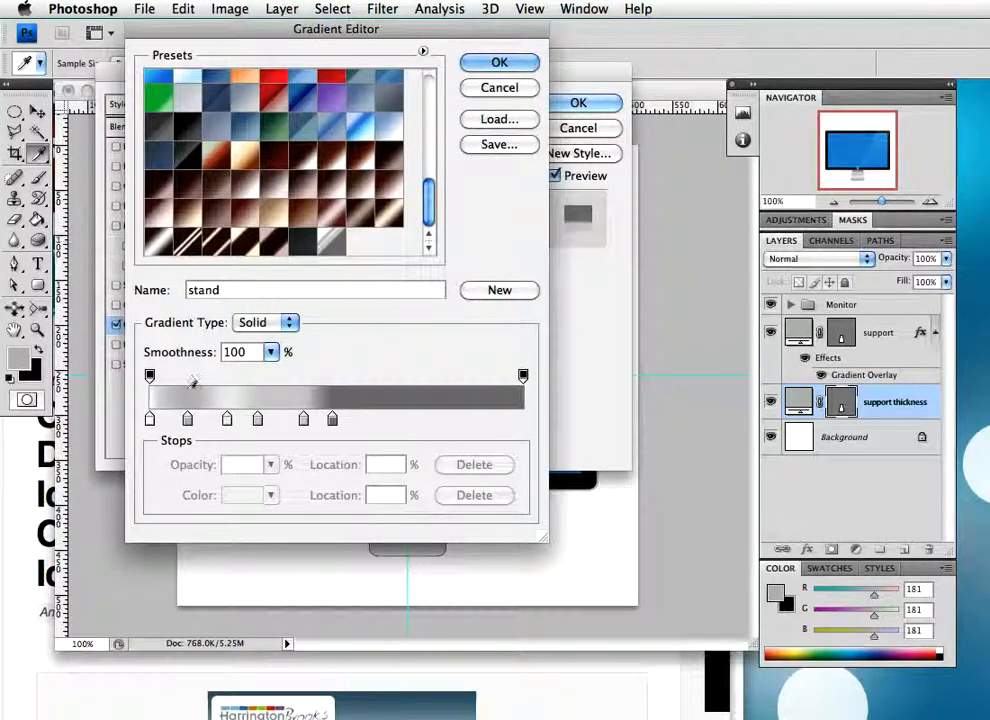
# Recolour the stand gradient's first stop to #afafaf and its second stop, at 11%, to #f5f7ff
pyautogui.doubleClick(149, 421)
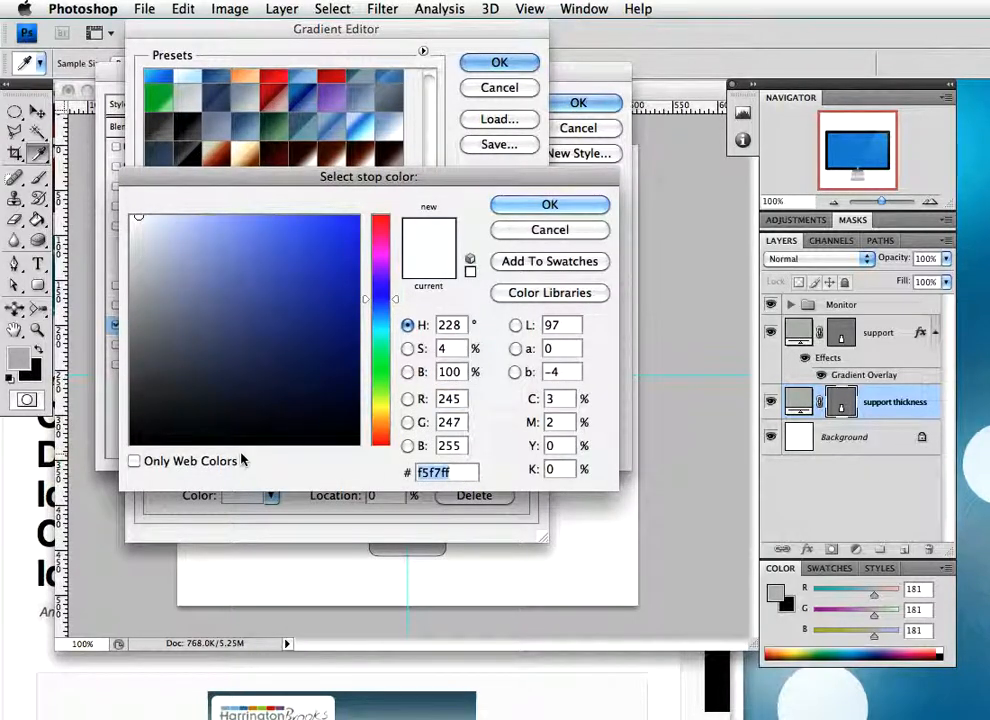
pyautogui.write('afafaf')
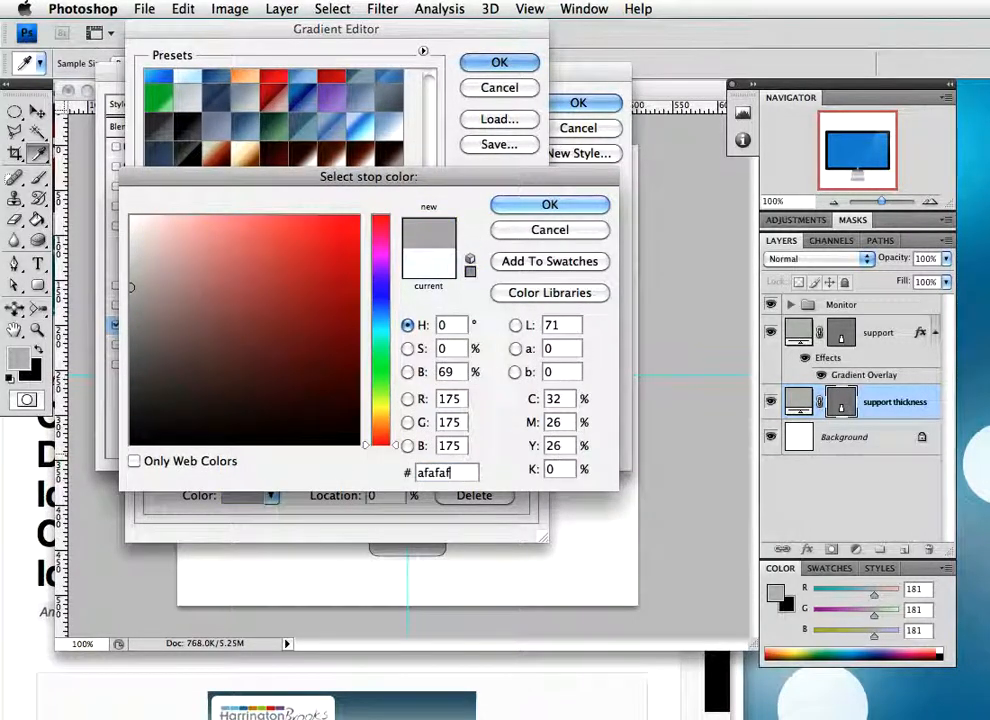
pyautogui.click(528, 203)
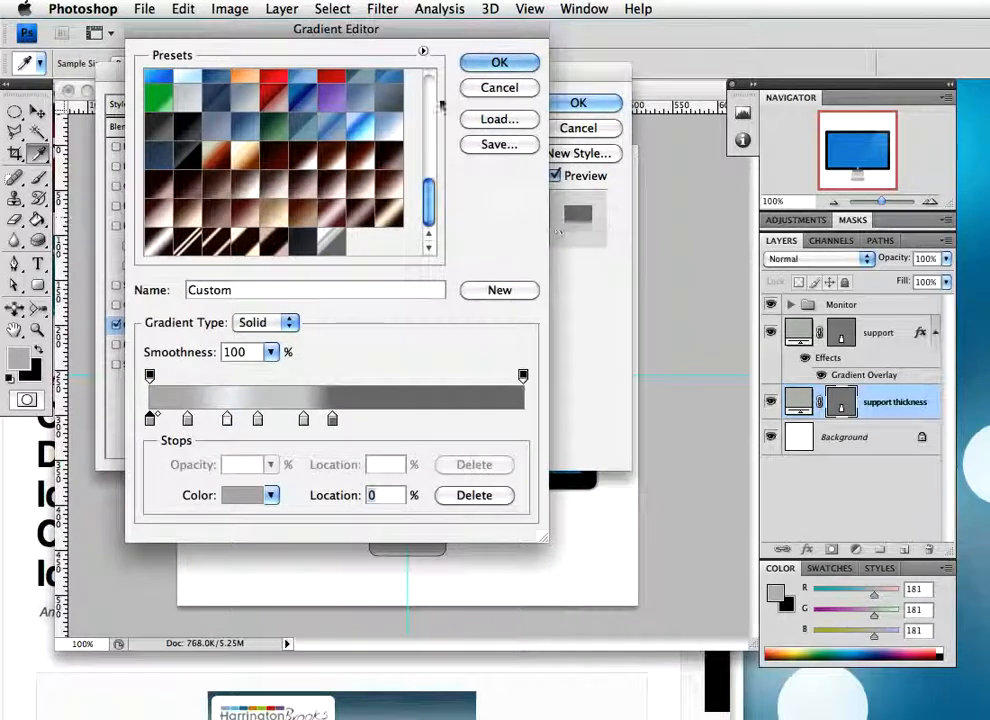
pyautogui.click(187, 419)
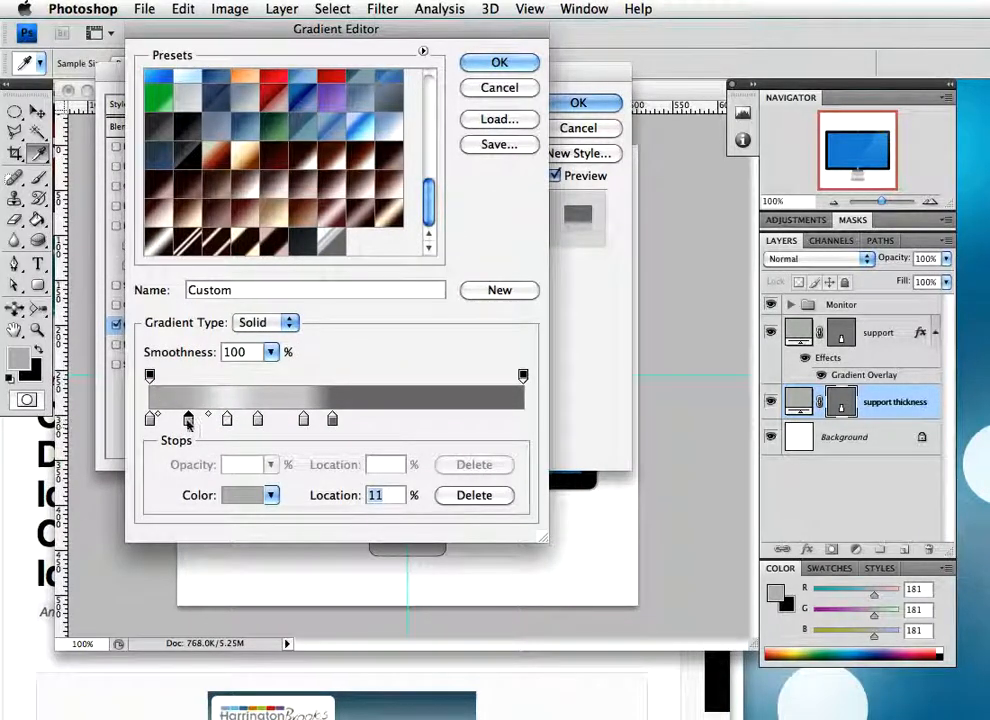
pyautogui.doubleClick(187, 419)
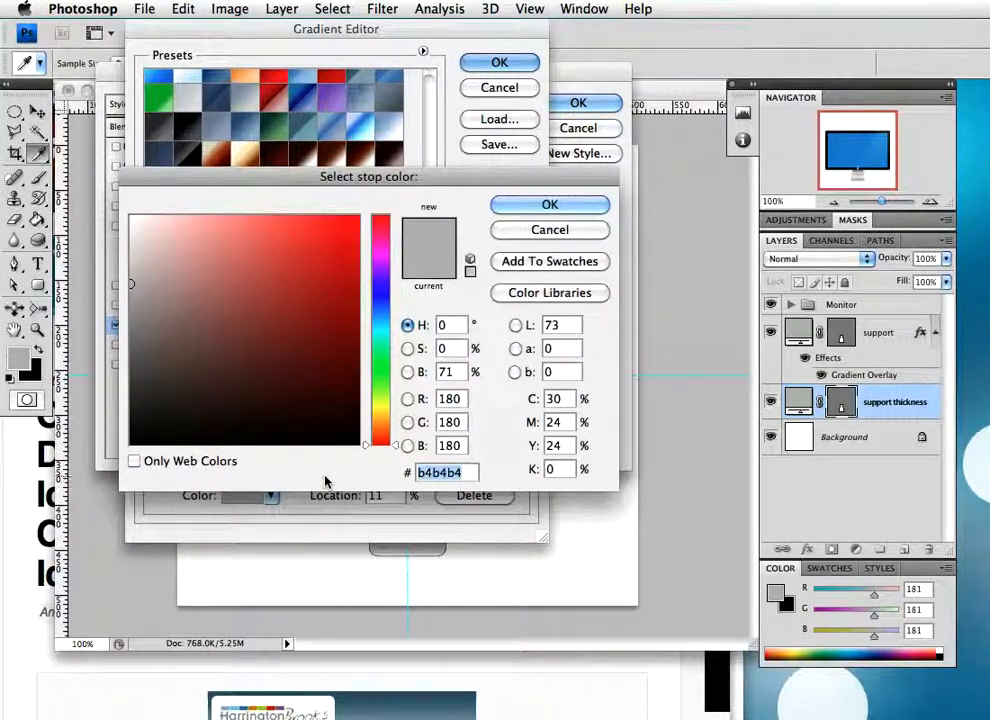
pyautogui.write('f5f')
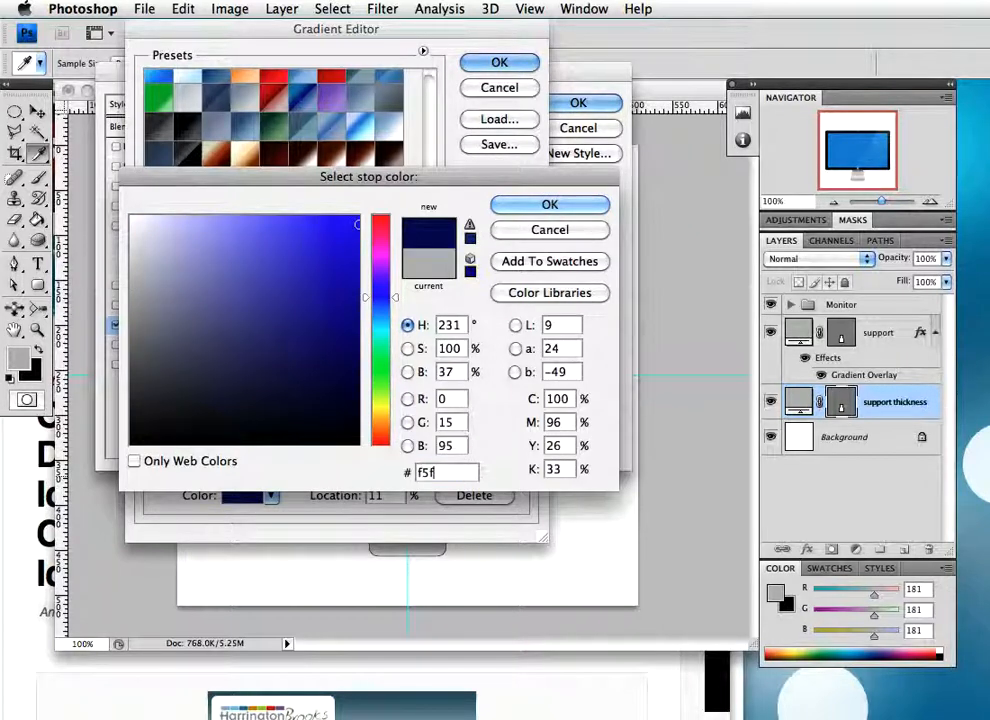
pyautogui.write('7ff')
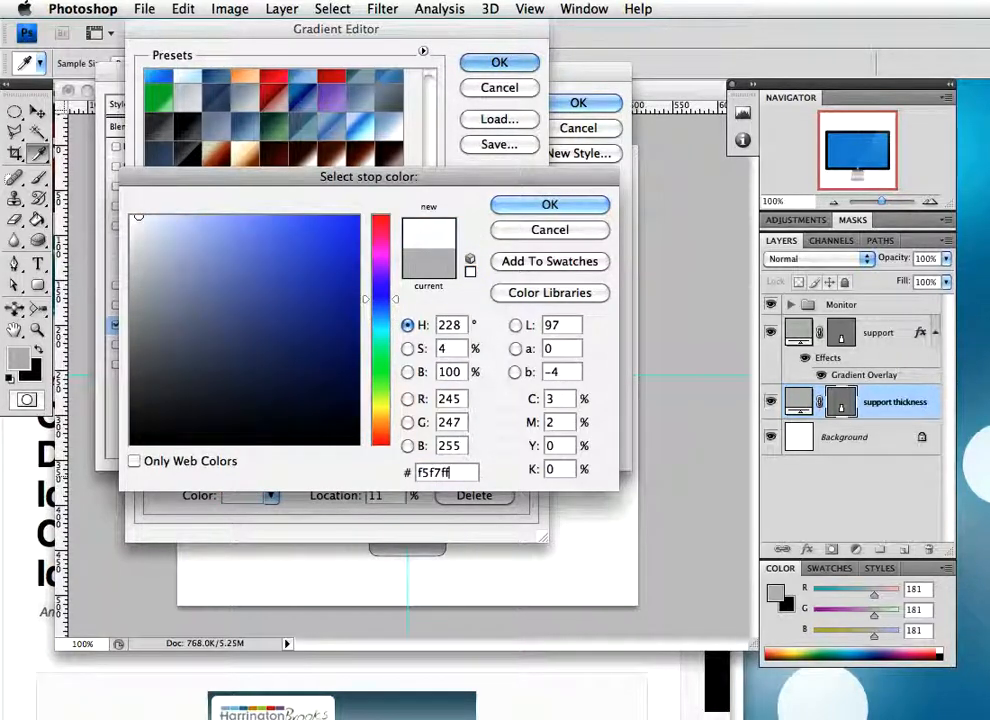
pyautogui.press('Return')
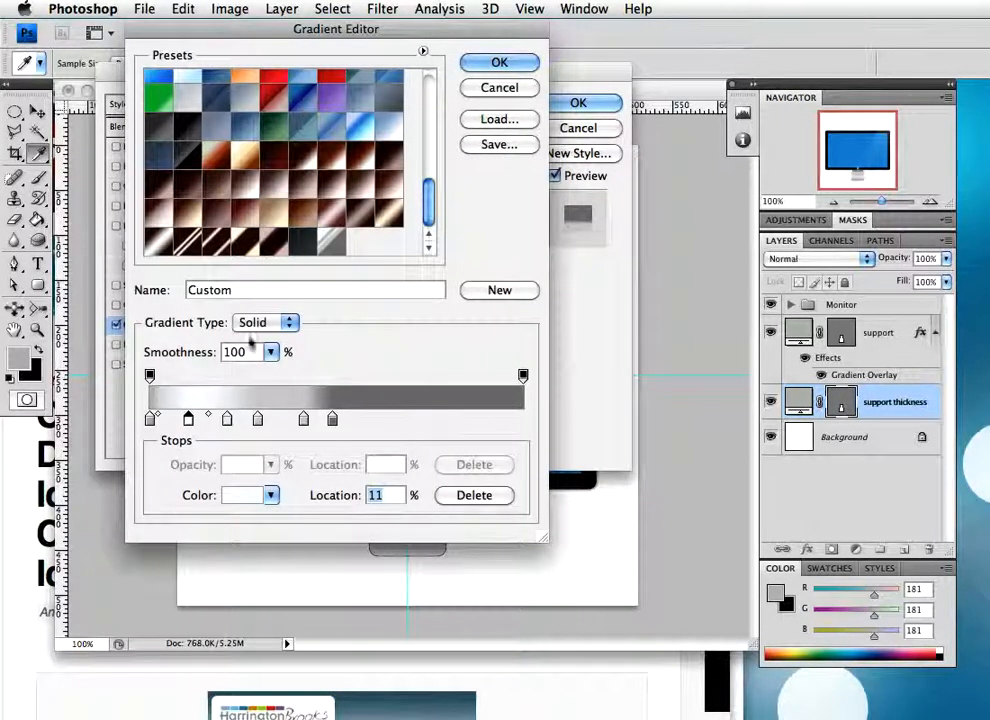
# Set the gradient stop at 21% to #c8c8c8 and check the colour of the stop at 29%
pyautogui.click(229, 420)
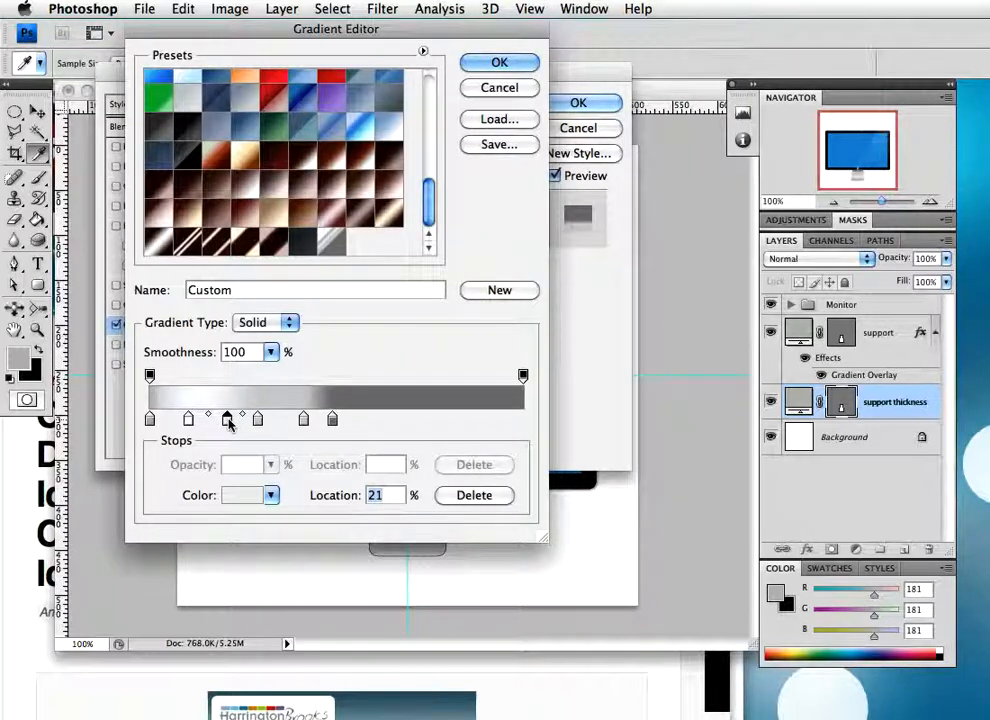
pyautogui.doubleClick(229, 420)
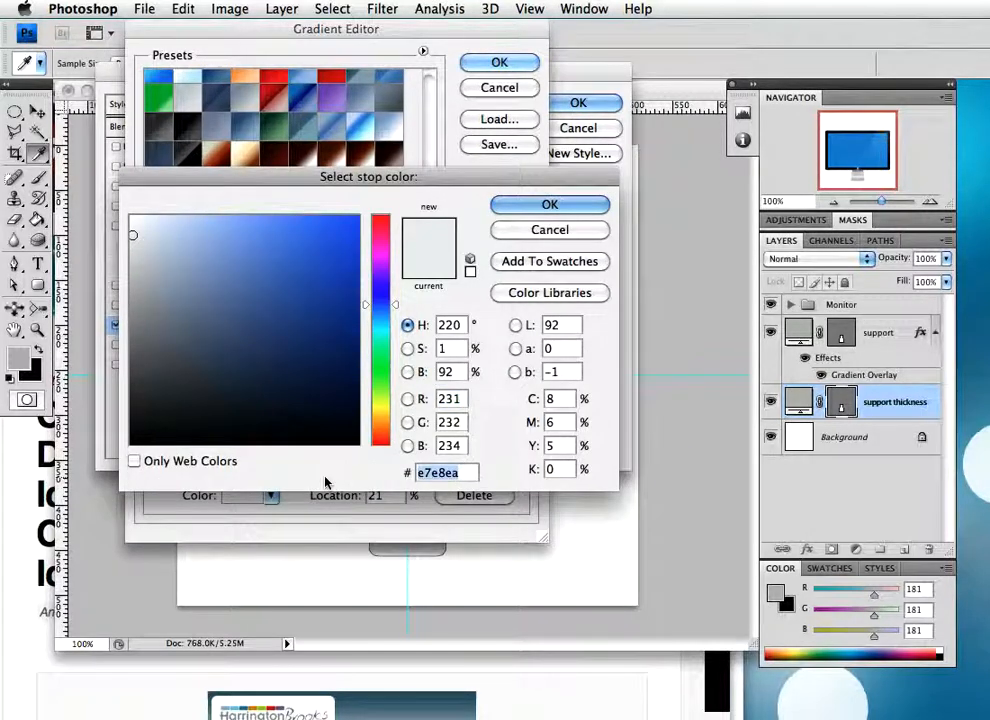
pyautogui.write('c8c8c8')
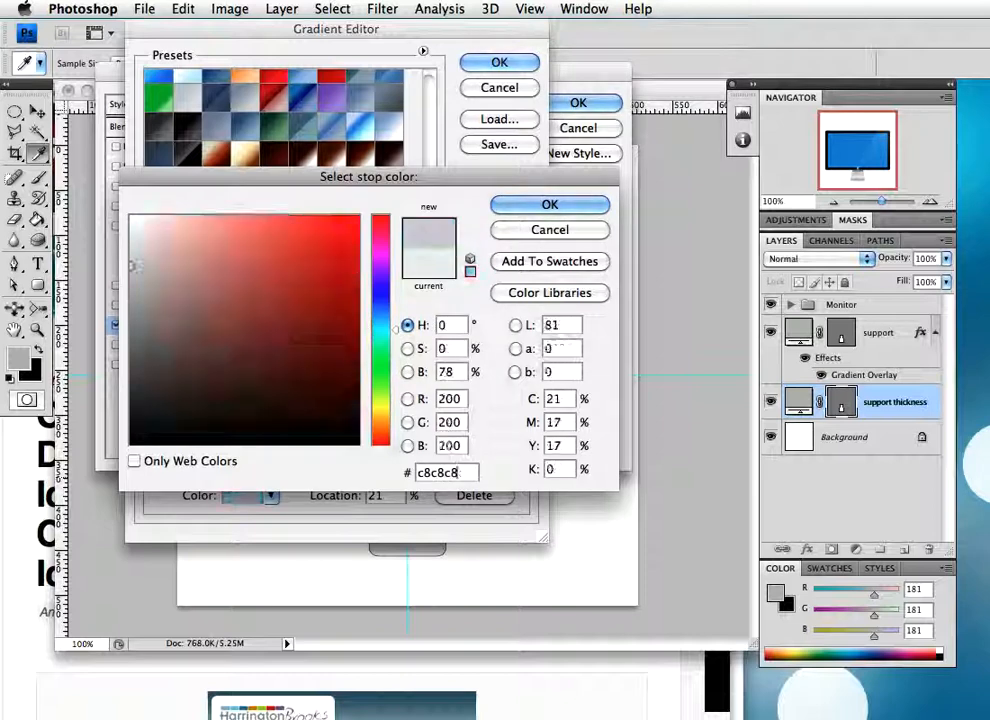
pyautogui.click(578, 207)
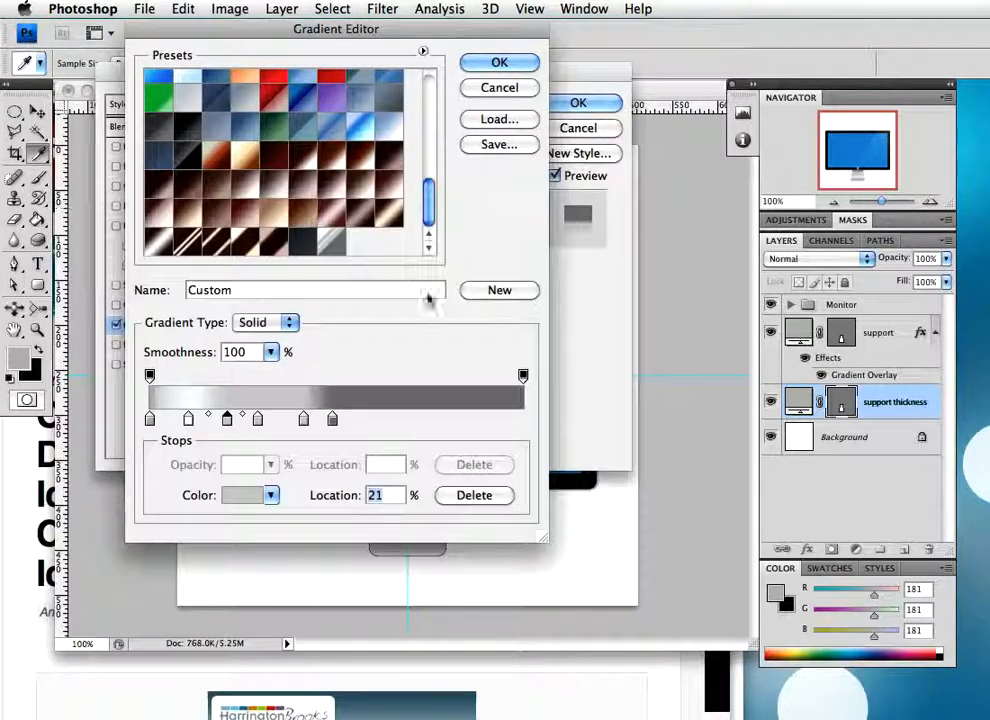
pyautogui.doubleClick(258, 419)
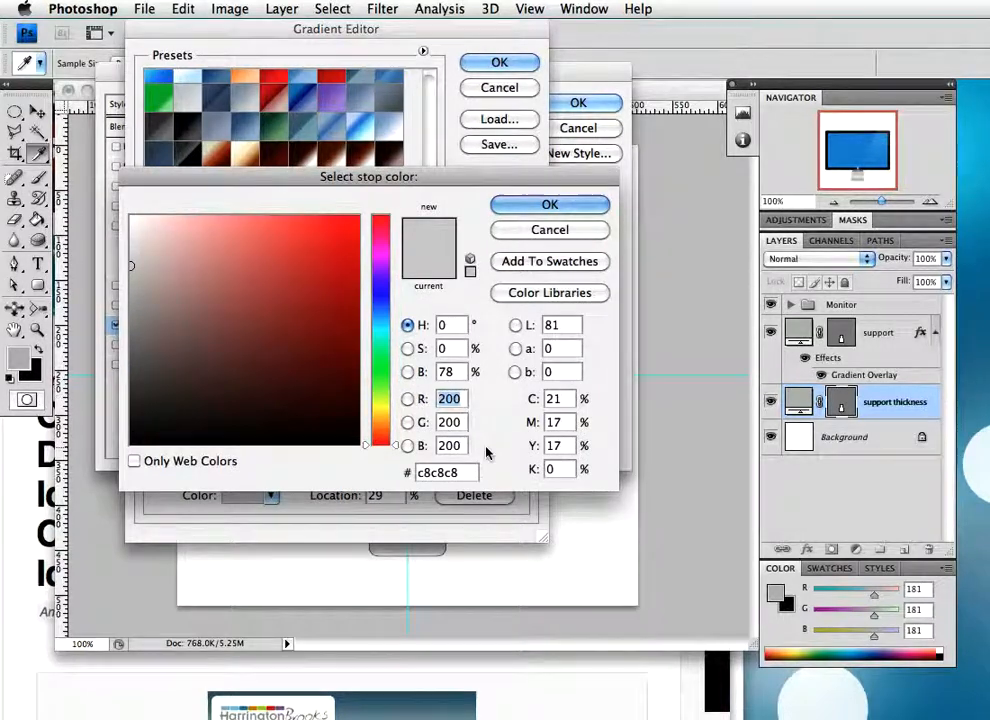
pyautogui.click(552, 205)
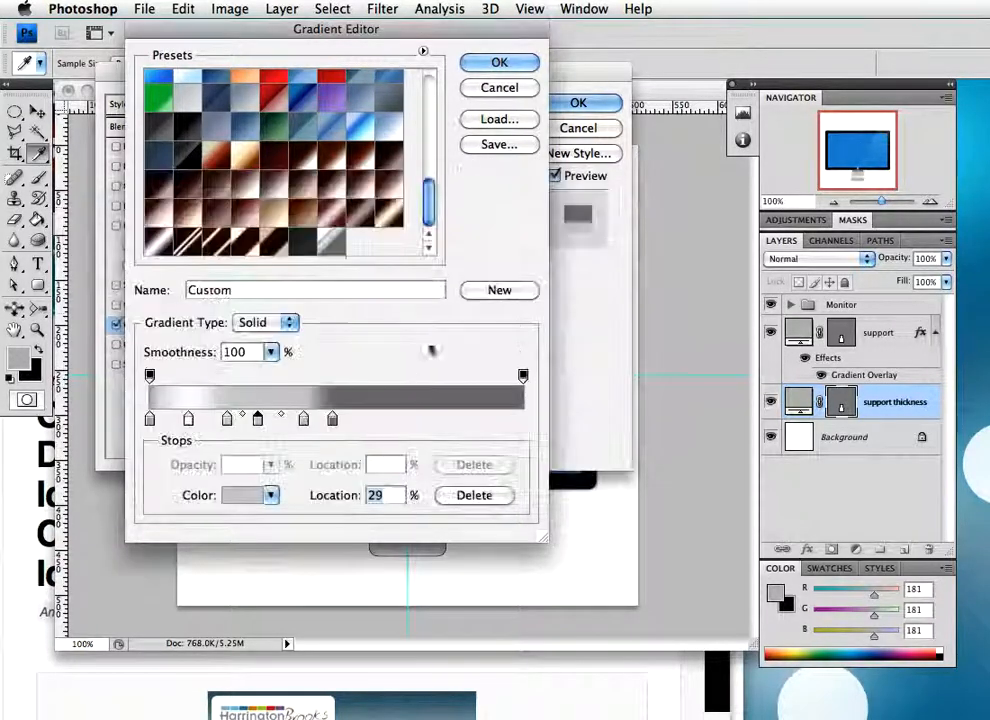
# Change the colour of the gradient stop at 41% to #e7e8ea
pyautogui.doubleClick(303, 419)
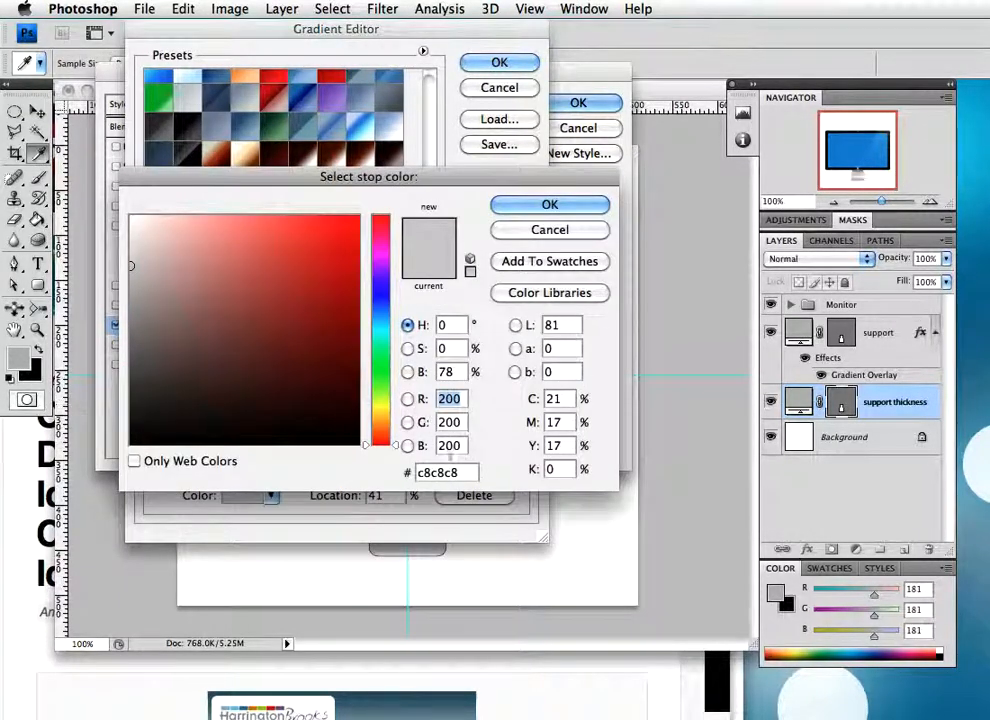
pyautogui.doubleClick(460, 472)
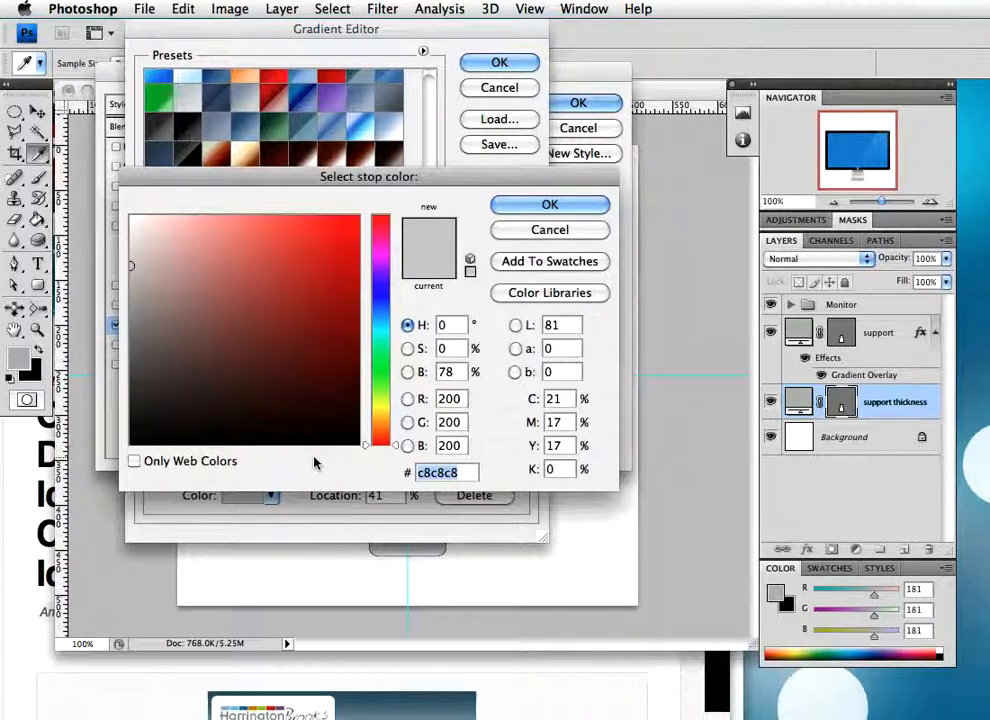
pyautogui.write('e7')
pyautogui.press('BackSpace')
pyautogui.write('6e7')
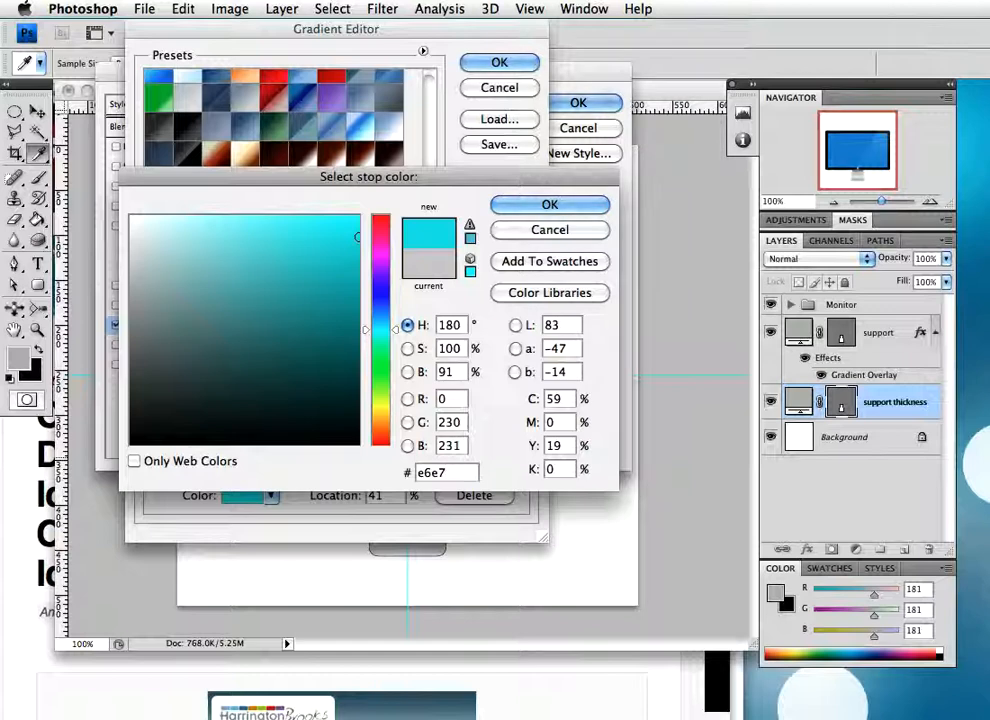
pyautogui.press('BackSpace')
pyautogui.press('BackSpace')
pyautogui.press('BackSpace')
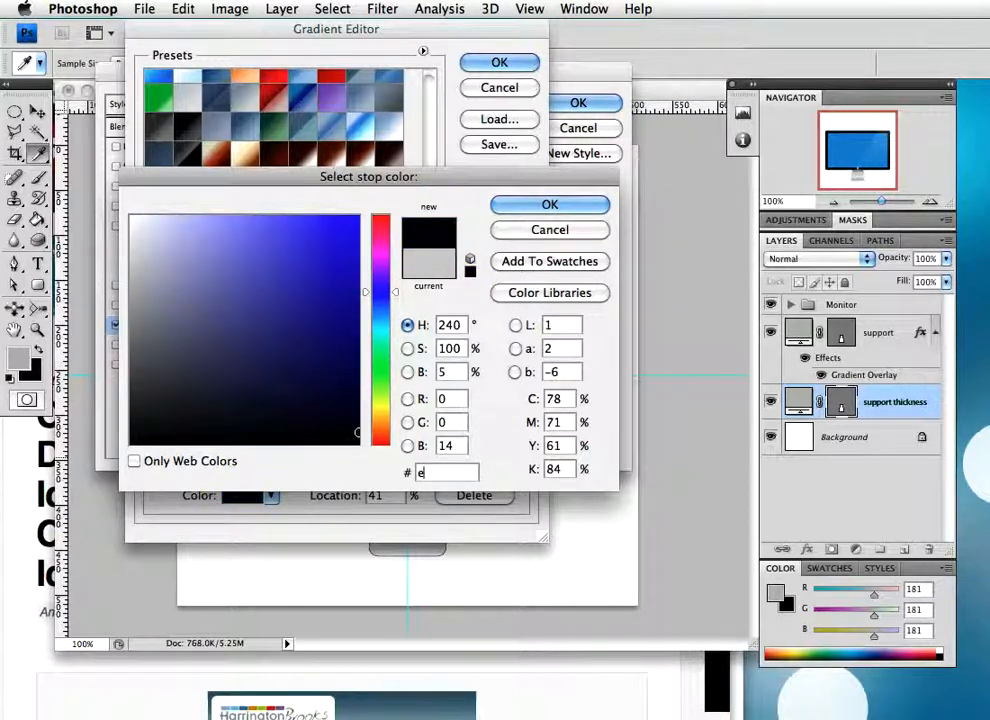
pyautogui.write('7e8')
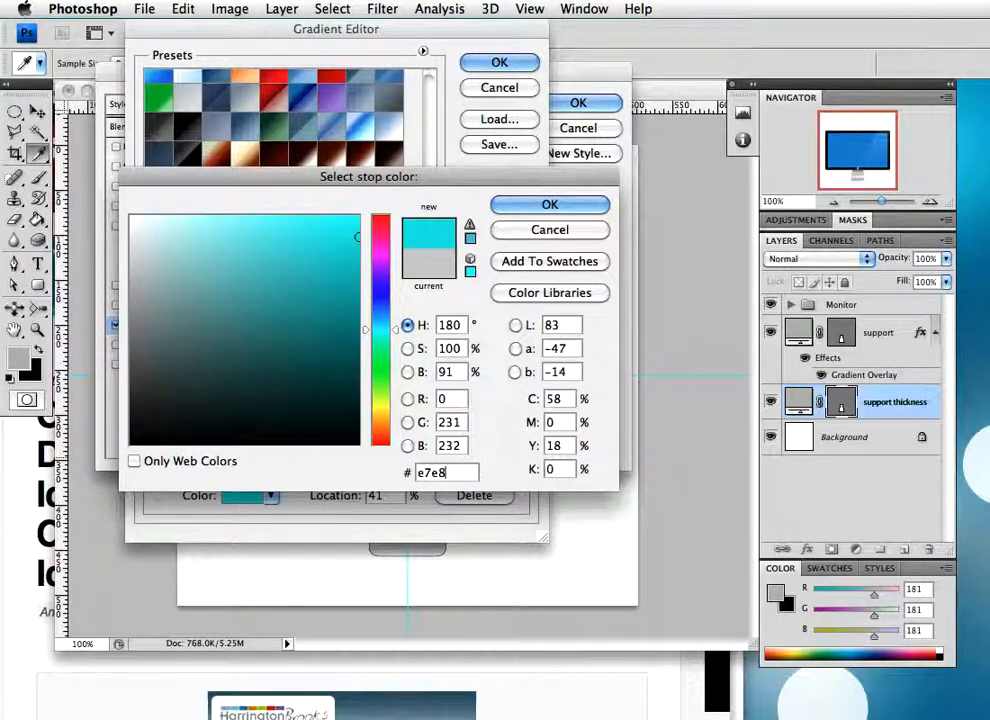
pyautogui.write('ea')
pyautogui.press('Return')
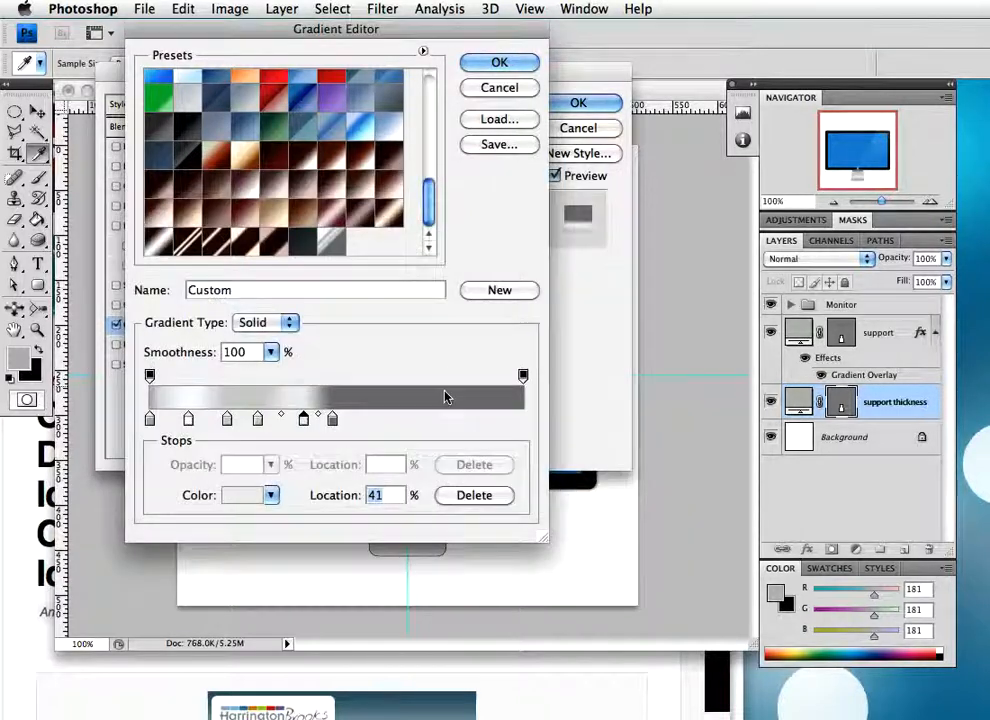
# Recolour the last gradient stop to #afafaf and move it to the 100% location
pyautogui.doubleClick(331, 424)
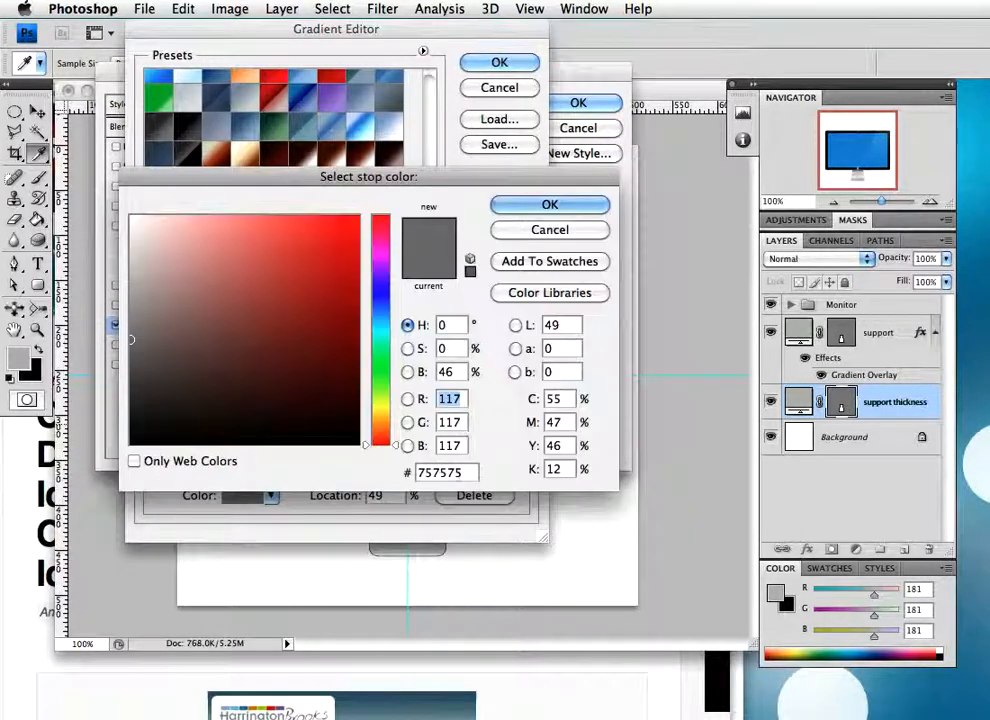
pyautogui.write('afafaf')
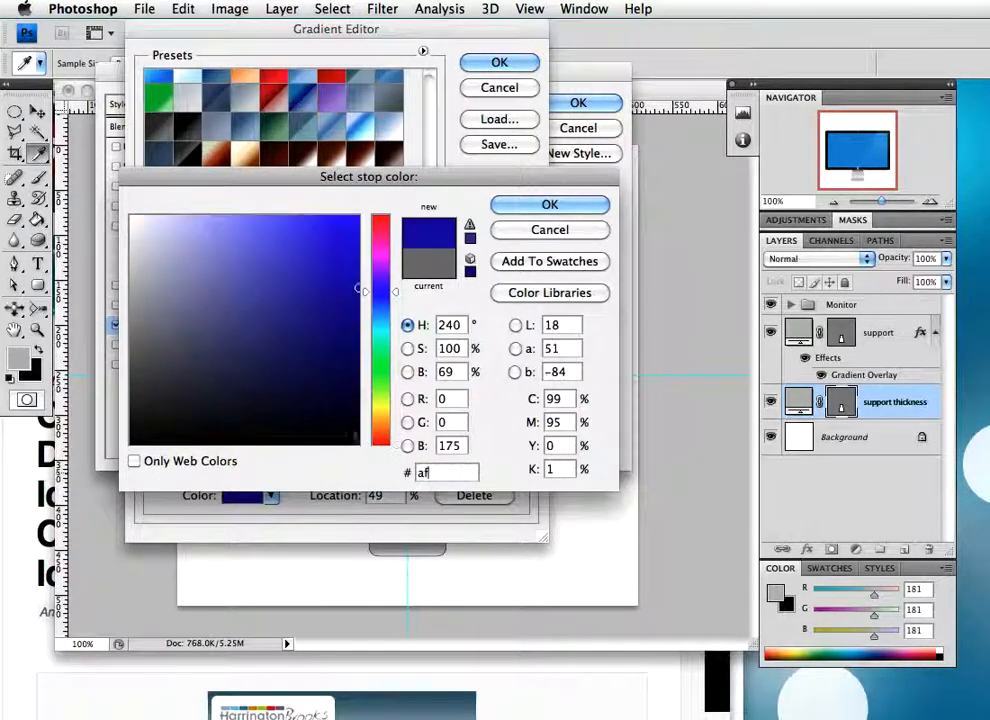
pyautogui.click(524, 204)
pyautogui.moveTo(337, 421); pyautogui.dragTo(522, 421)
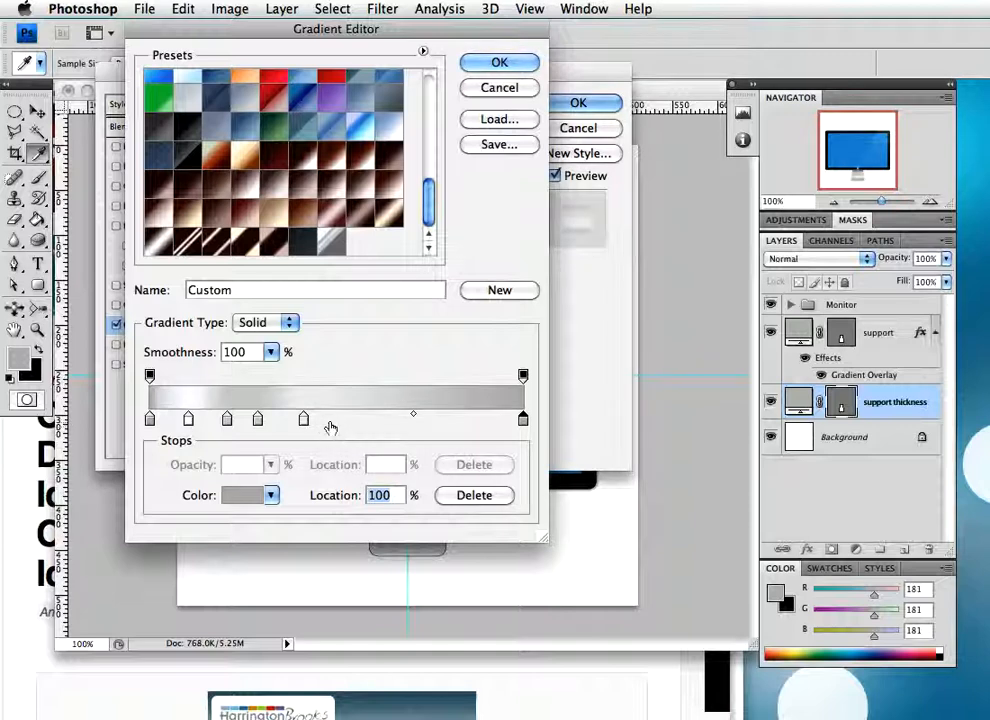
# Spread the inner gradient stops symmetrically, moving the fifth to 93%, the fourth to 73% and the second slightly closer to the start
pyautogui.moveTo(306, 422); pyautogui.dragTo(499, 428)
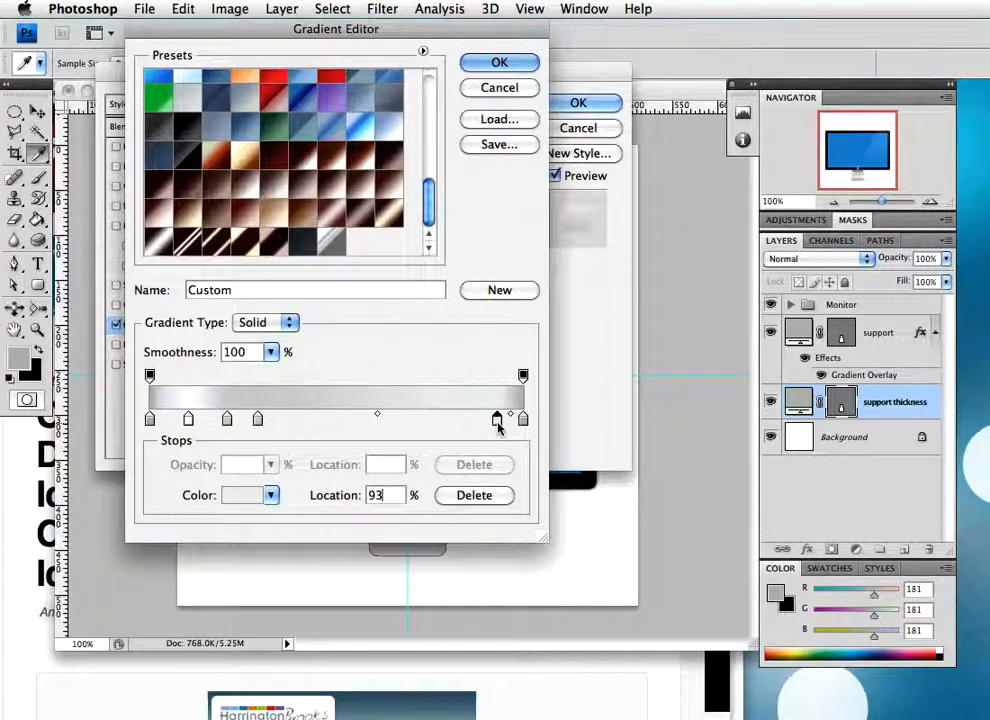
pyautogui.moveTo(259, 420); pyautogui.dragTo(423, 424)
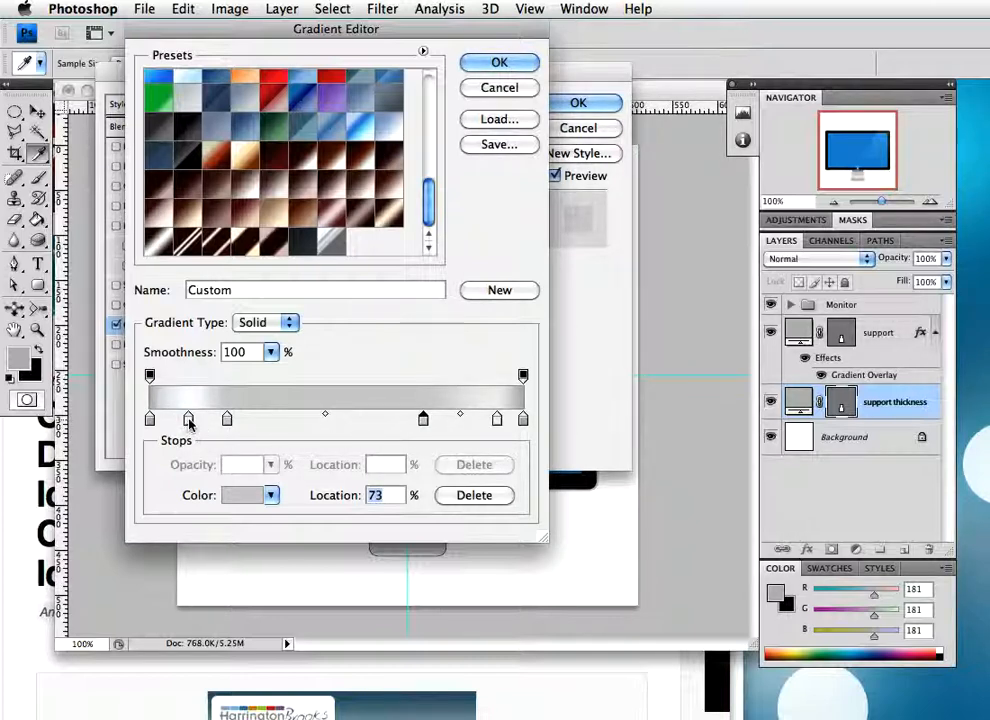
pyautogui.moveTo(188, 420); pyautogui.dragTo(184, 420)
pyautogui.click(227, 419)
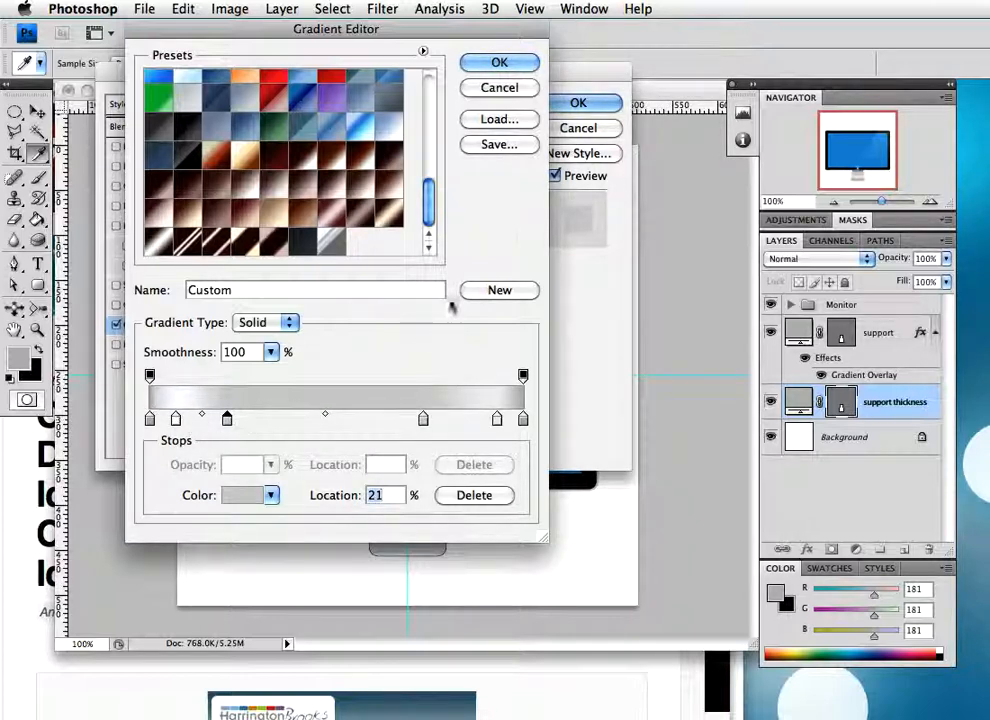
# Accept the edited gradient, set the overlay angle to 0° and apply the style to the support thickness layer
pyautogui.click(499, 63)
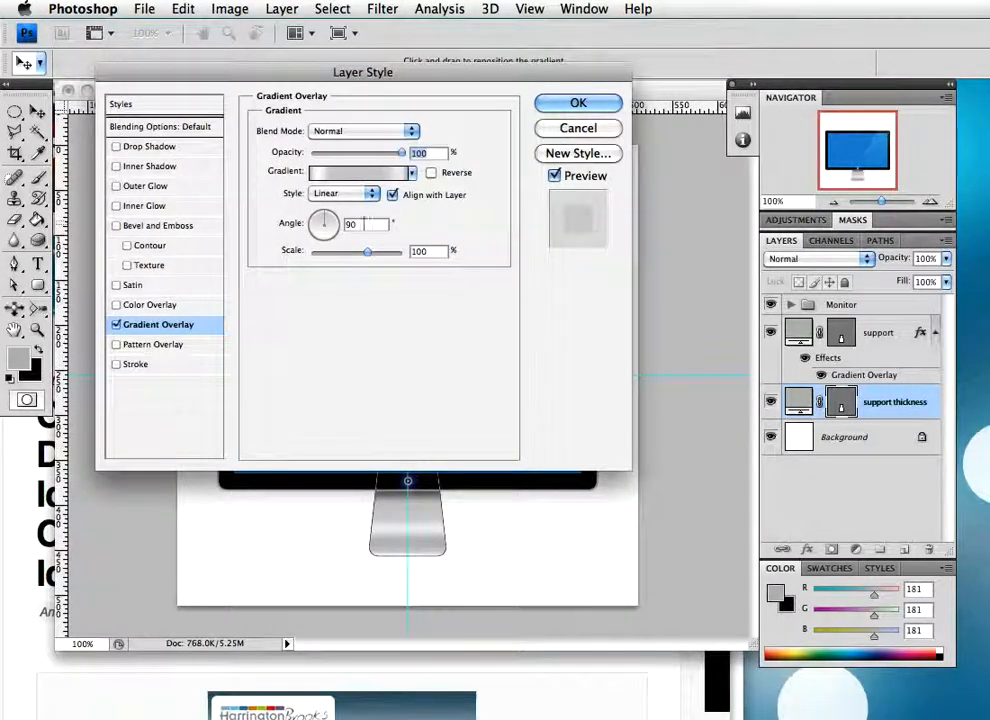
pyautogui.write('0')
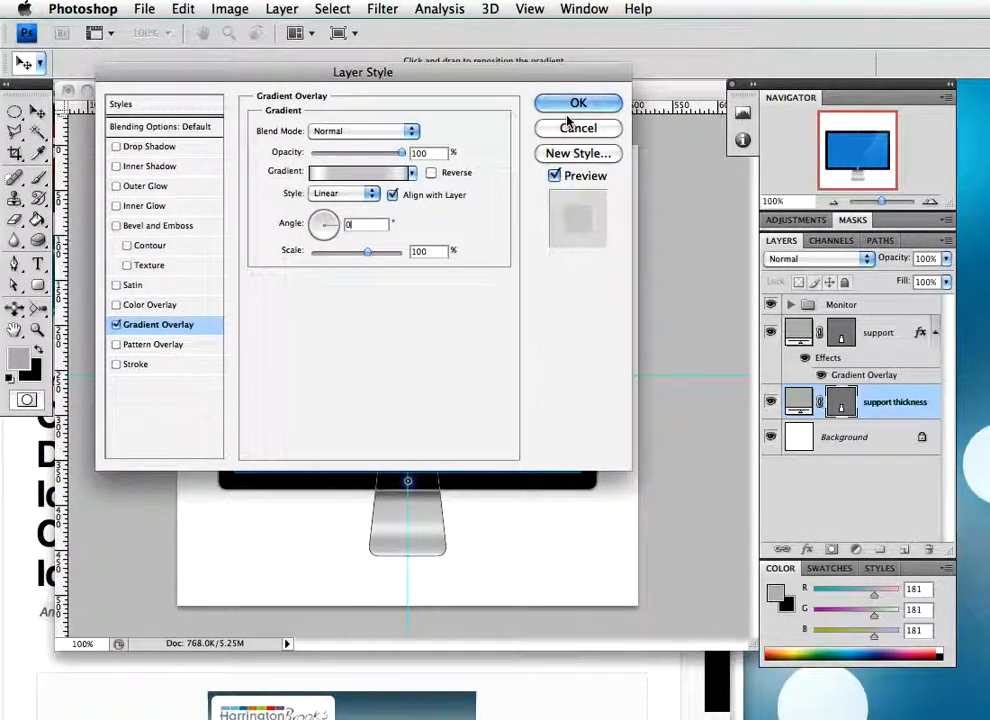
pyautogui.click(578, 105)
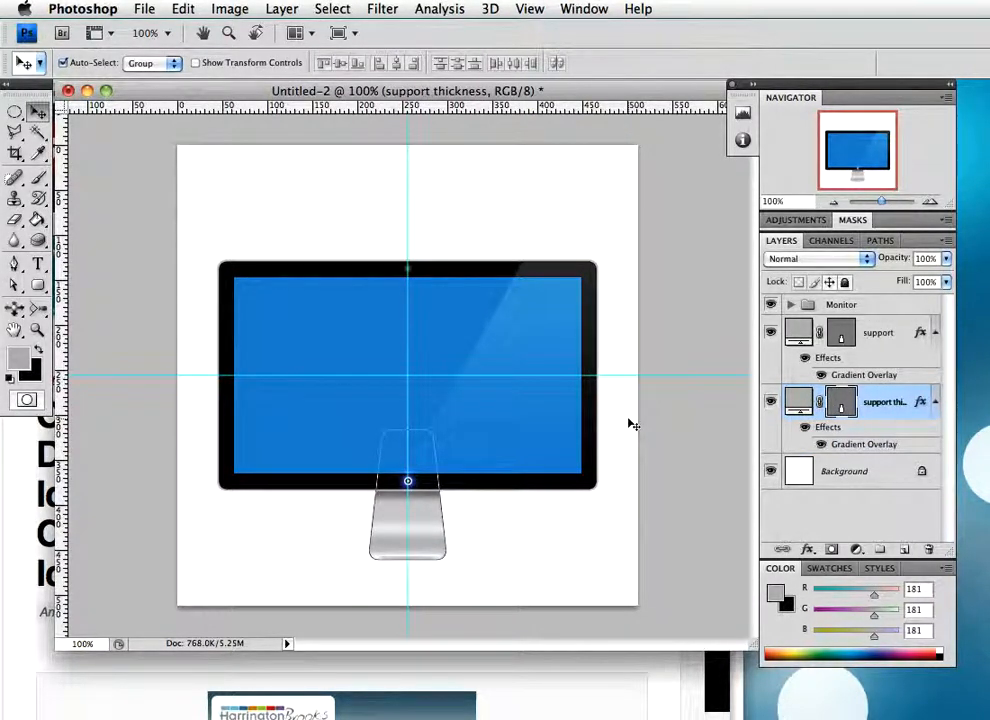
# Hide the stand's vector path outline and select the support layer
pyautogui.press('p')
pyautogui.press('Return')
pyautogui.press('v')
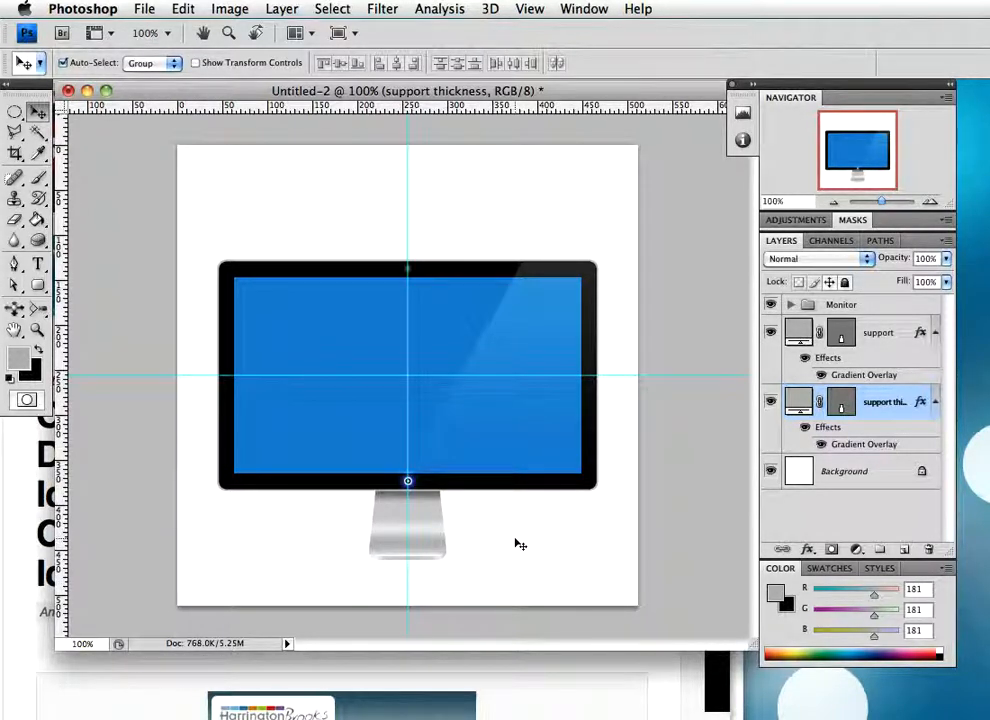
pyautogui.click(876, 336)
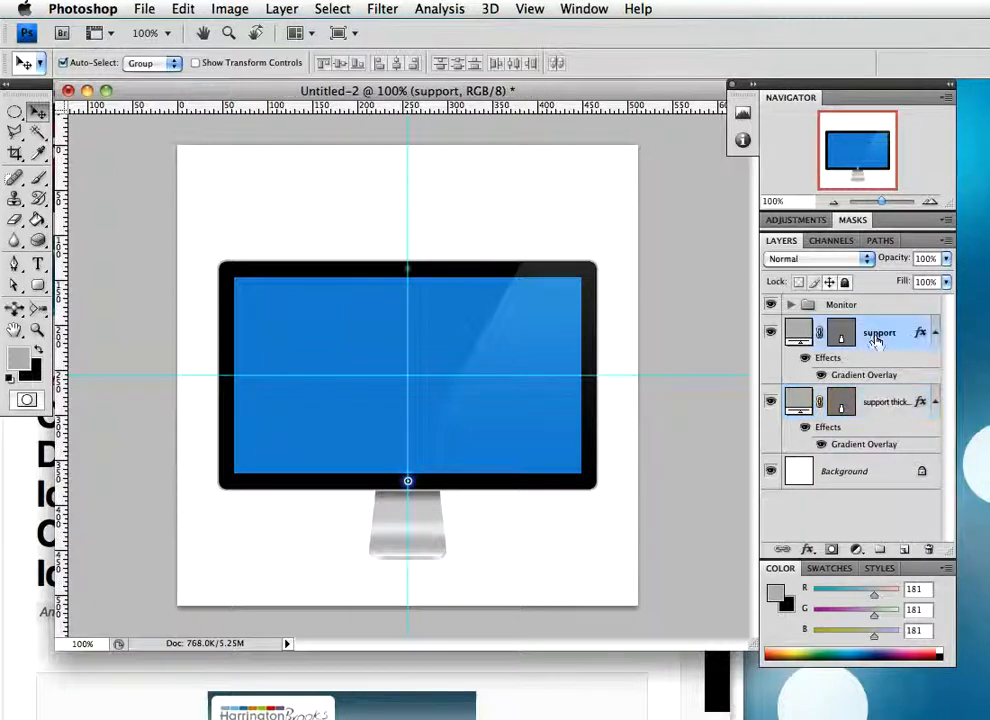
# Group the support and support thickness layers and name the group Support
pyautogui.keyDown('shift'); pyautogui.click(888, 412); pyautogui.keyUp('shift')
pyautogui.press('super+g')
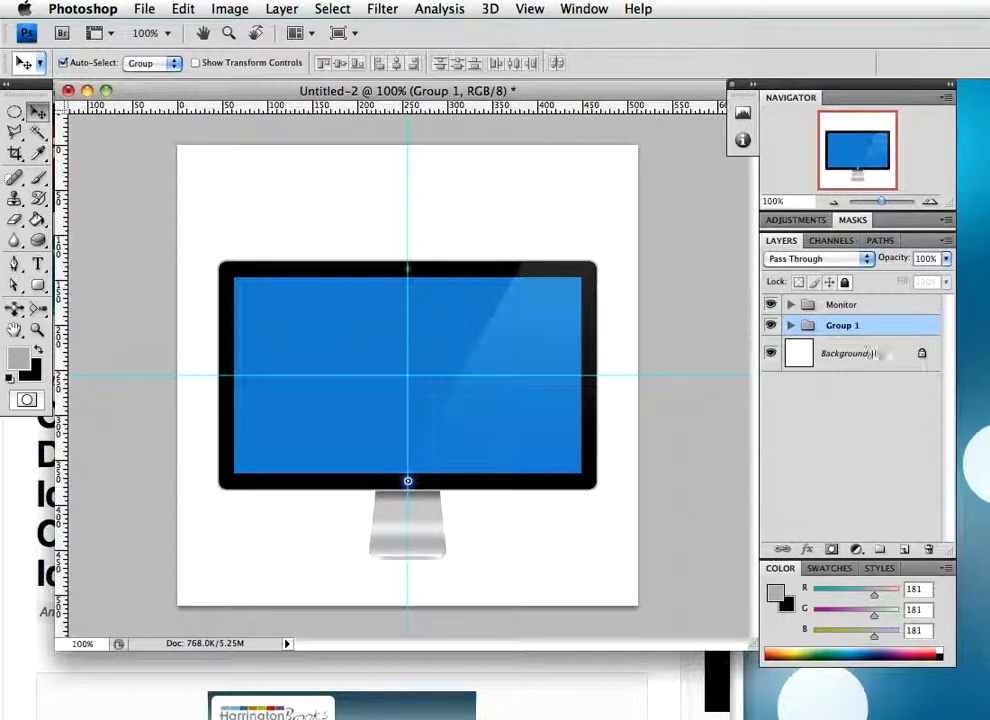
pyautogui.doubleClick(842, 325)
pyautogui.write('S')
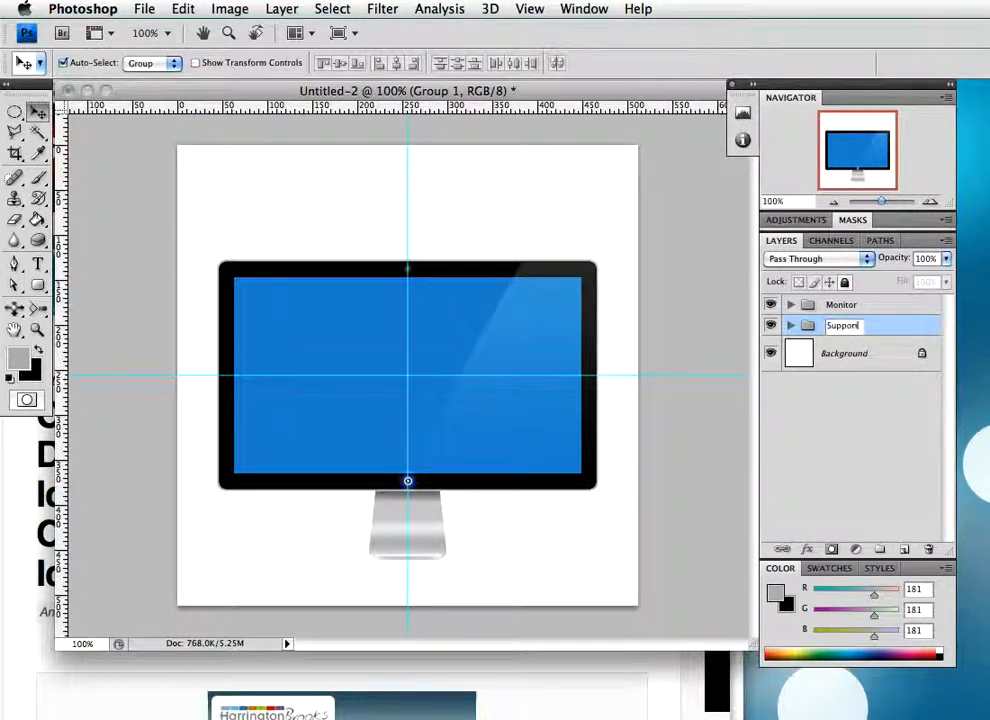
pyautogui.write('upport')
pyautogui.press('Return')
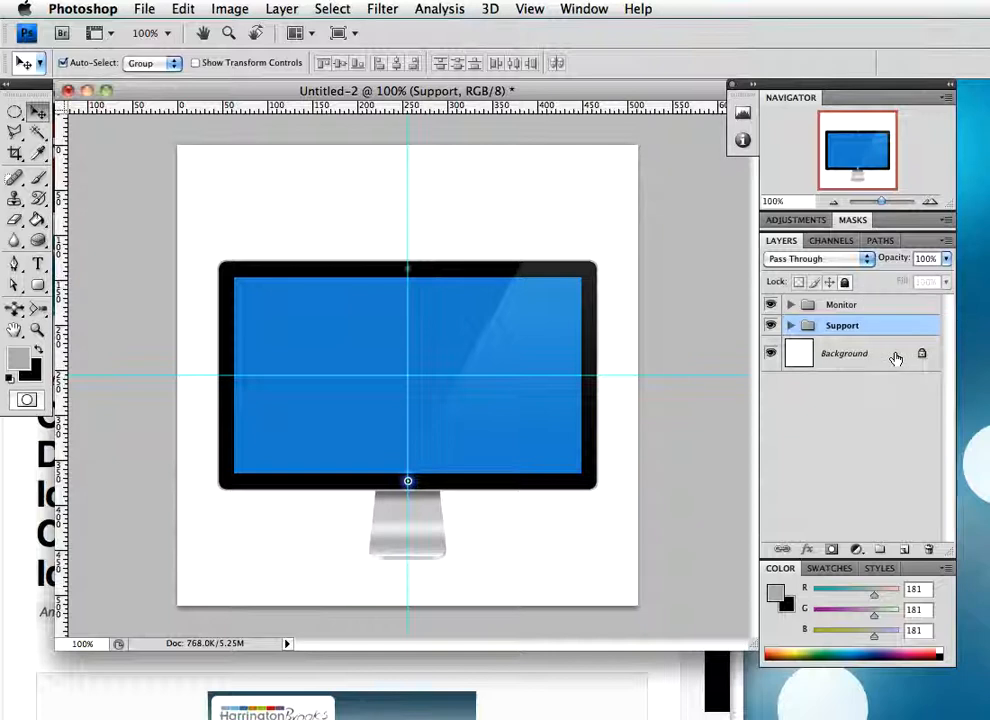
# Add a new layer directly above the Background layer and name it shadow
pyautogui.click(896, 358)
pyautogui.click(904, 549)
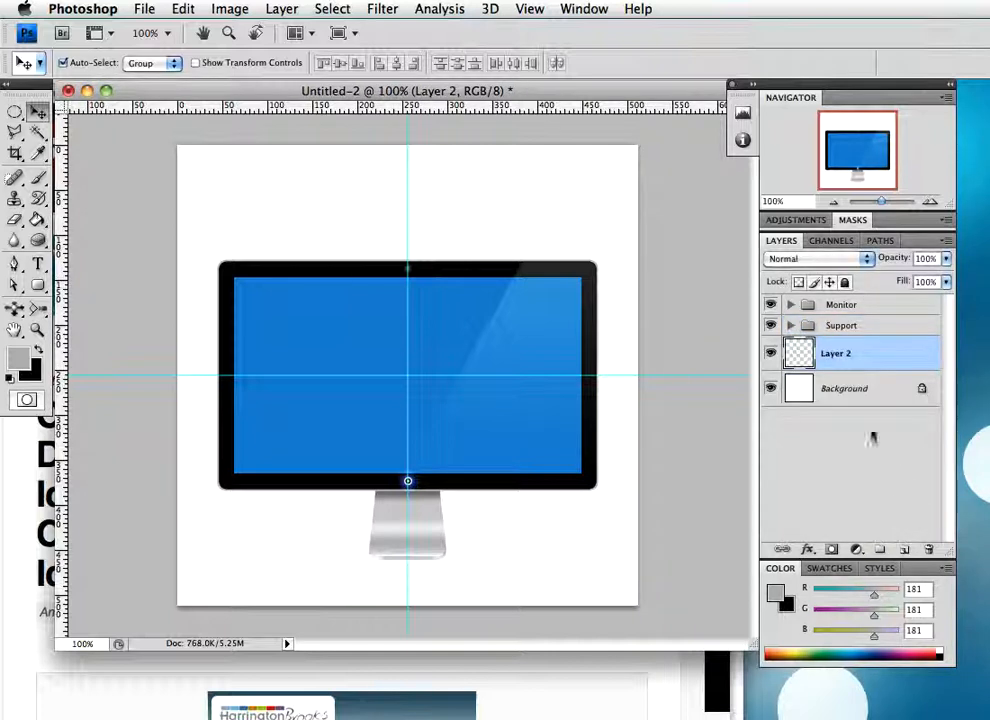
pyautogui.doubleClick(836, 355)
pyautogui.write('Shadow')
pyautogui.press('Return')
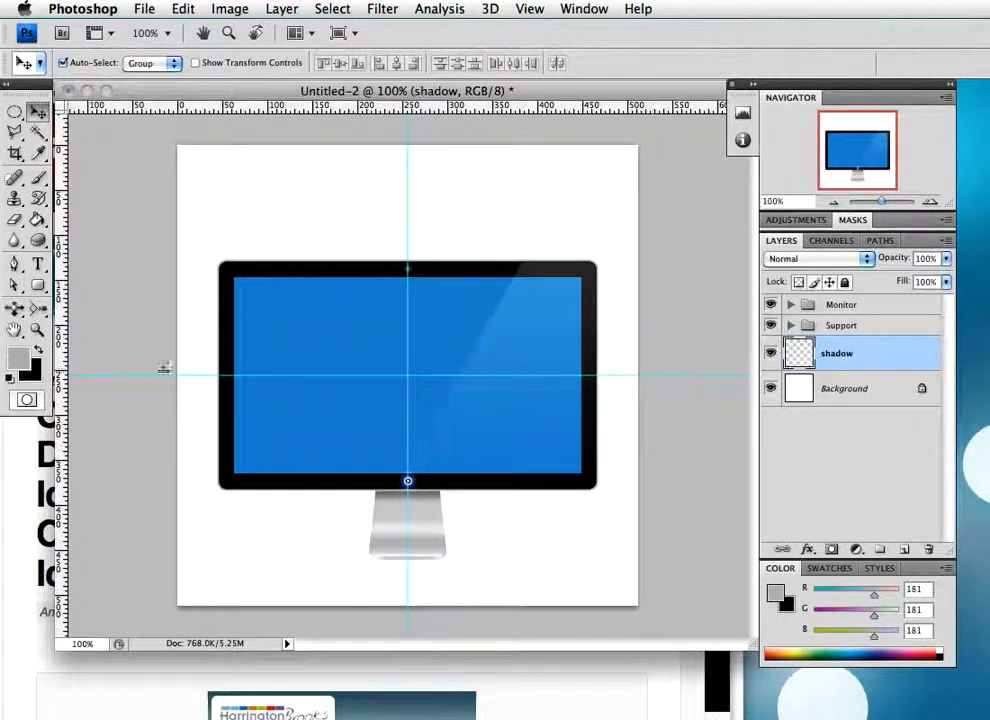
# Make a thin elliptical selection about as wide as the monitor across the stand's base and fill it with black
pyautogui.moveTo(14, 117); pyautogui.dragTo(68, 129)
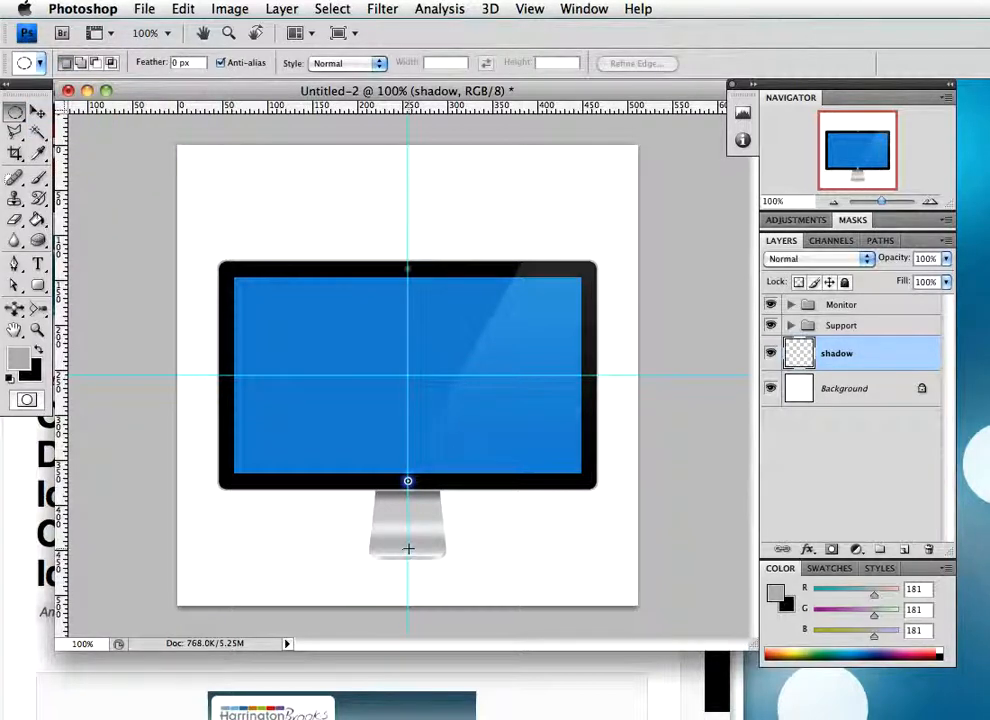
pyautogui.moveTo(438, 554); pyautogui.dragTo(589, 553)
pyautogui.moveTo(583, 556); pyautogui.dragTo(583, 557)
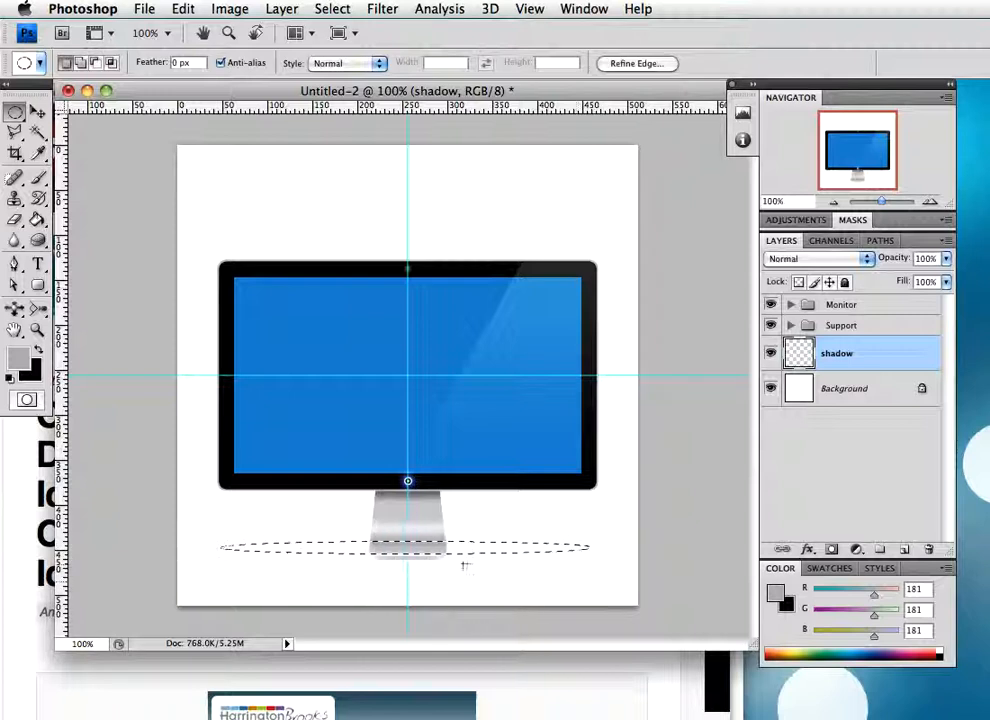
pyautogui.press('g')
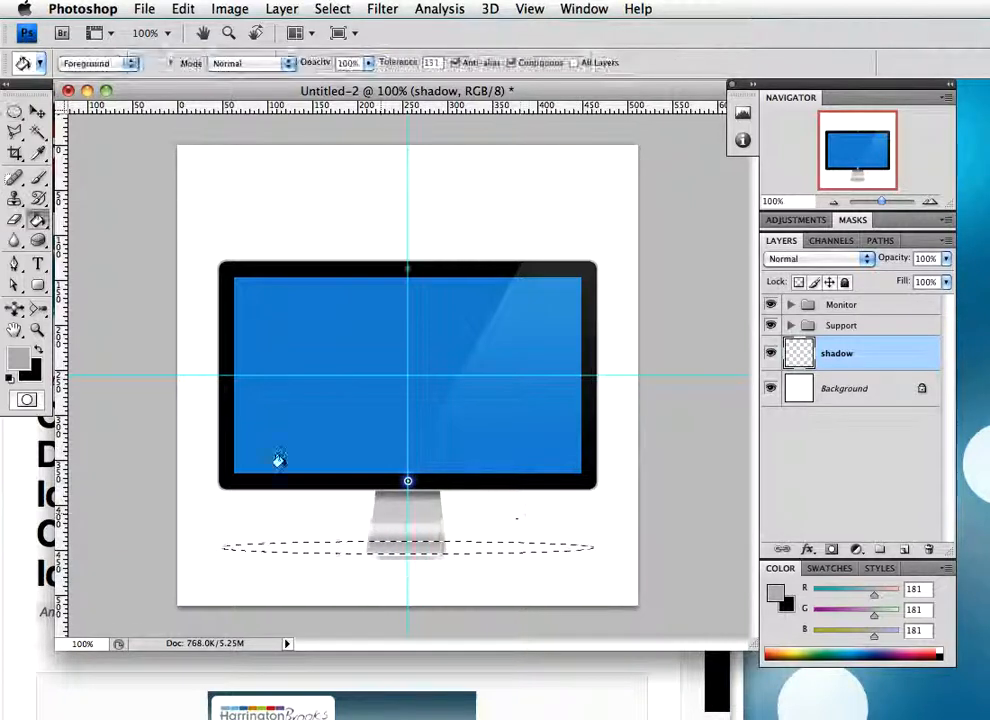
pyautogui.click(41, 350)
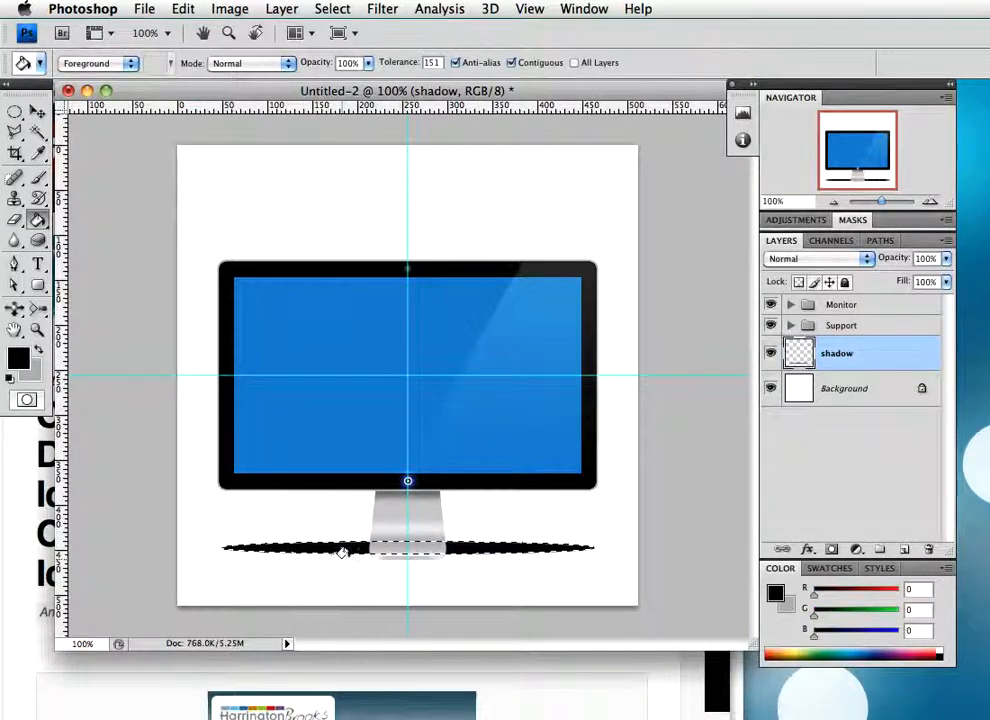
# Set the shadow layer to Multiply blending at 64% opacity and deselect the ellipse
pyautogui.click(850, 260)
pyautogui.click(810, 305)
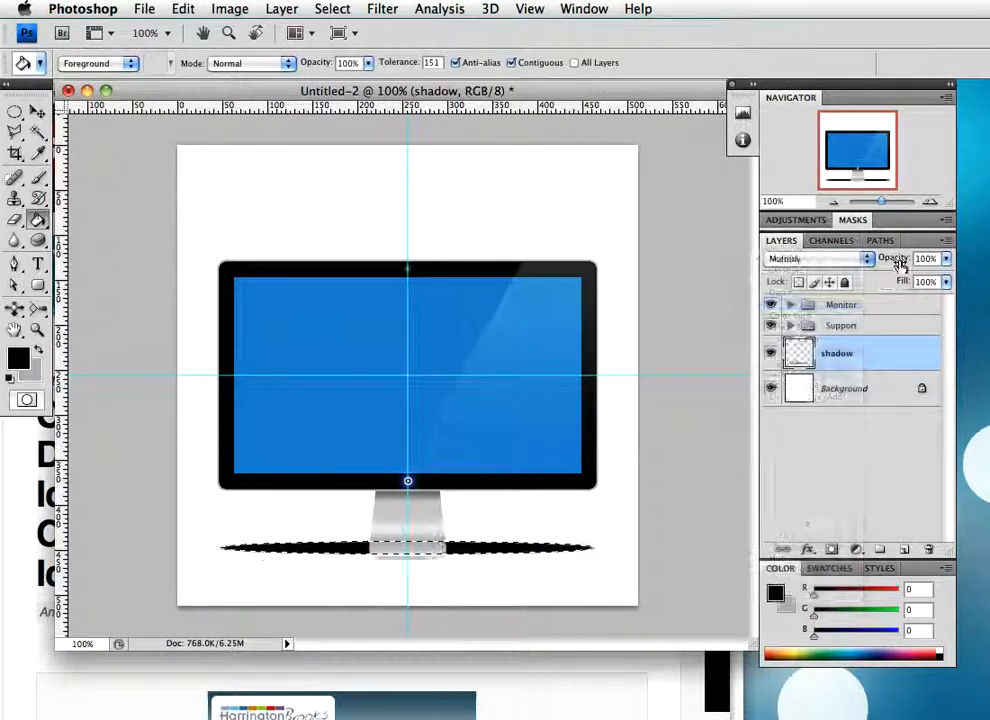
pyautogui.moveTo(850, 262); pyautogui.dragTo(869, 258)
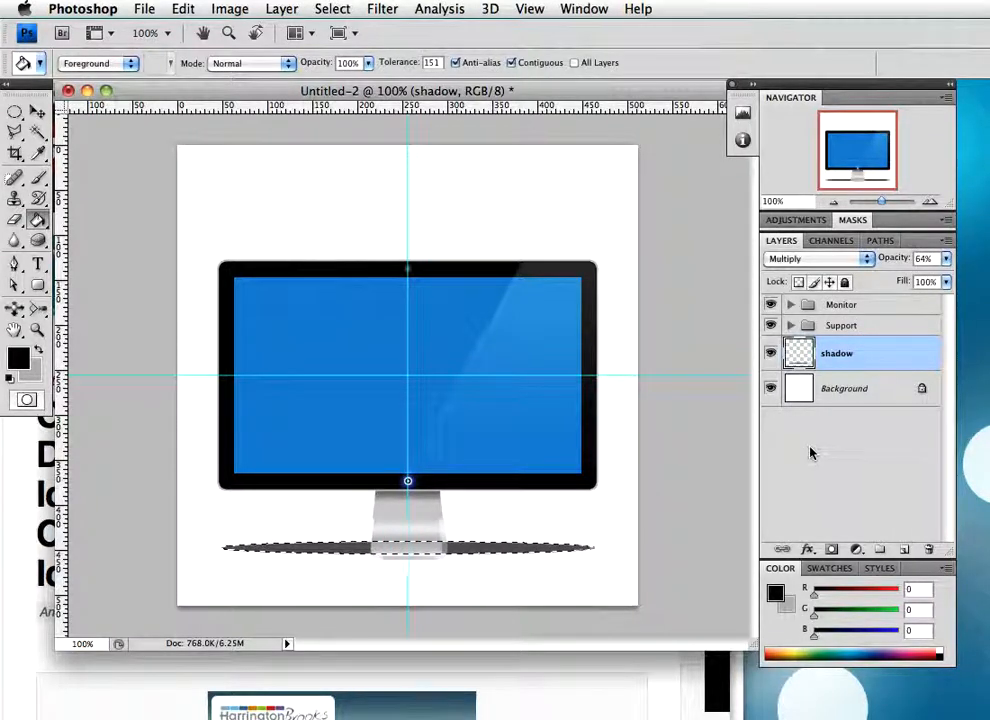
pyautogui.press('super+d')
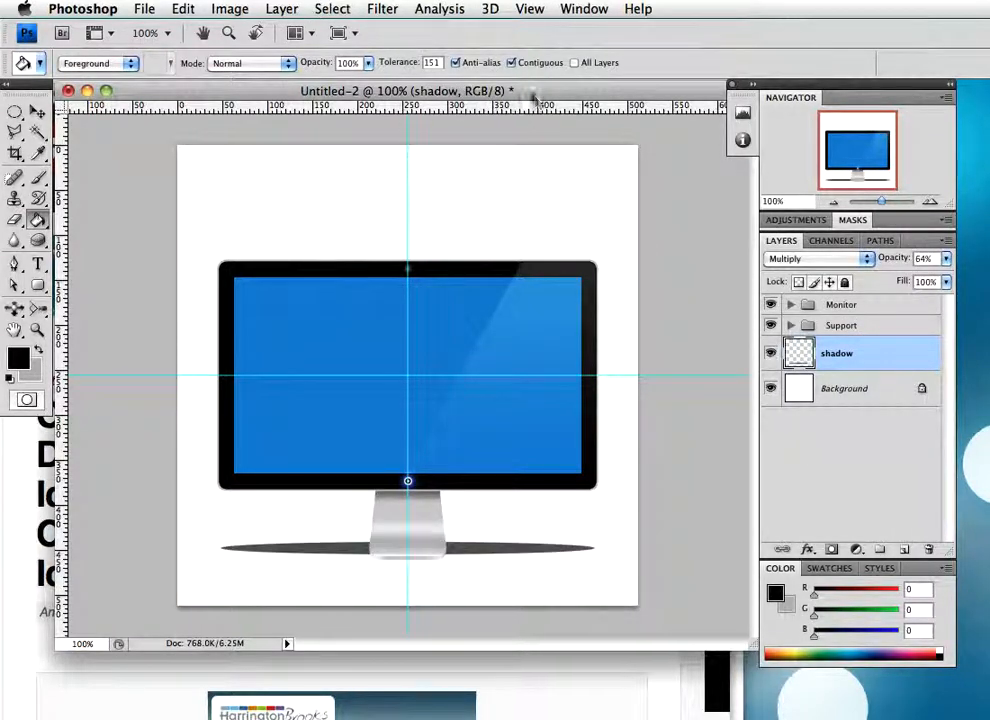
# Soften the shadow ellipse with a Gaussian Blur of 8.2 pixels radius
pyautogui.click(382, 9)
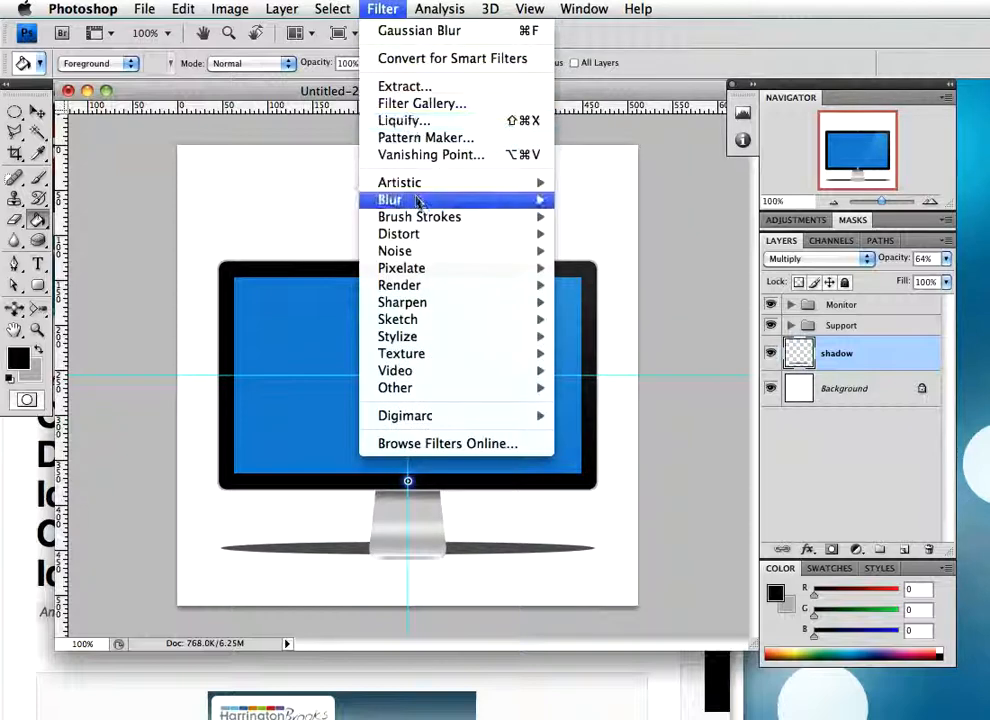
pyautogui.moveTo(420, 200)
pyautogui.click(626, 268)
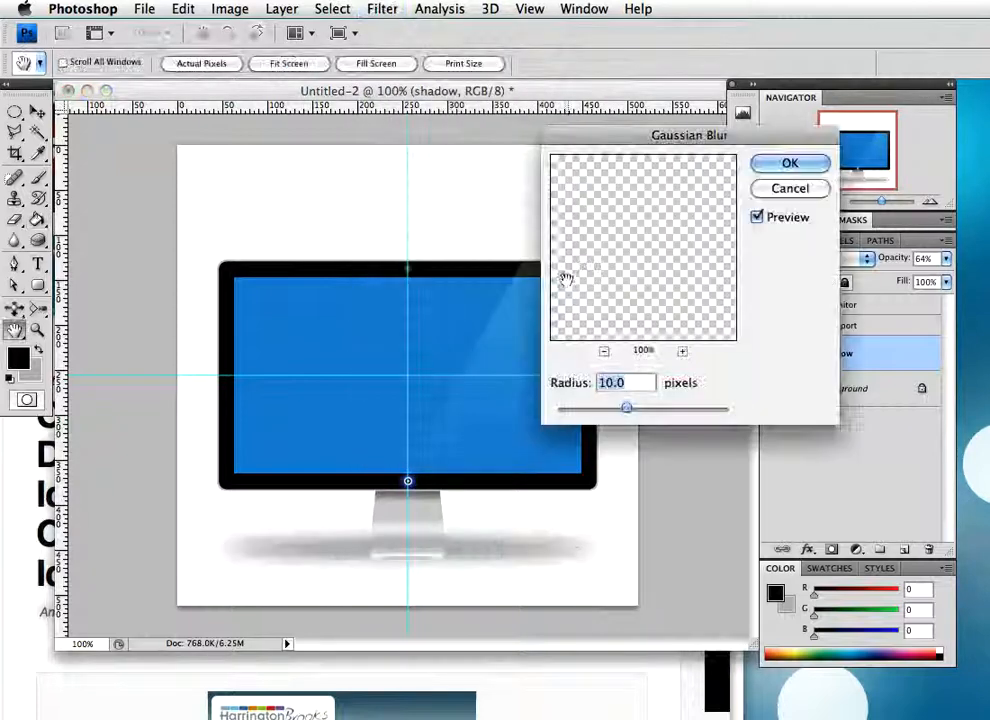
pyautogui.moveTo(648, 138); pyautogui.dragTo(533, 130)
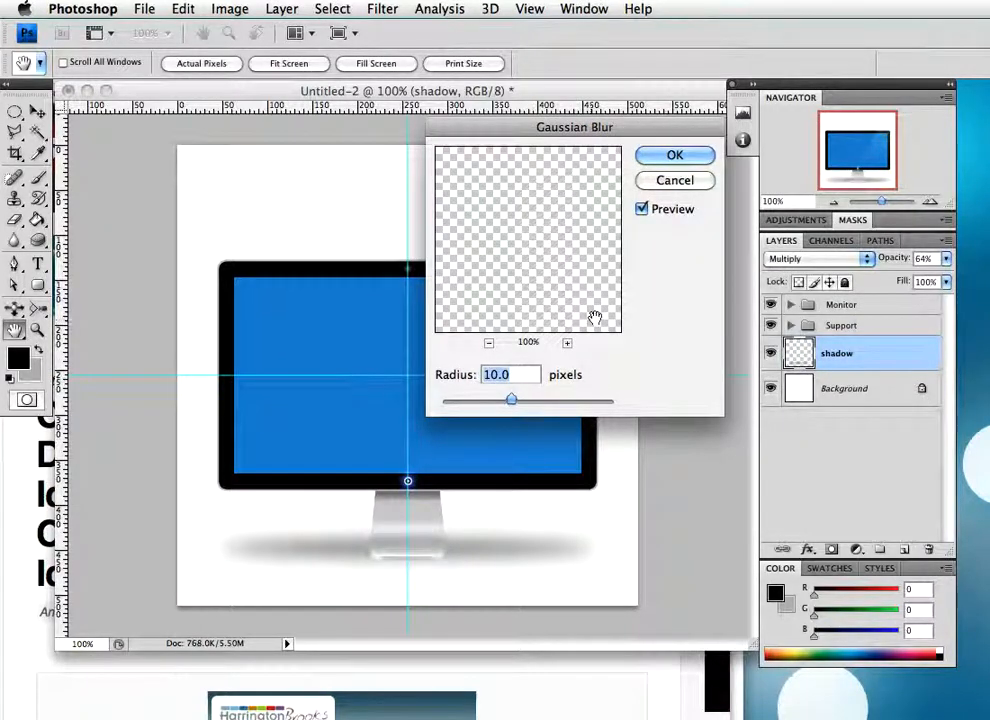
pyautogui.moveTo(511, 401); pyautogui.dragTo(503, 400)
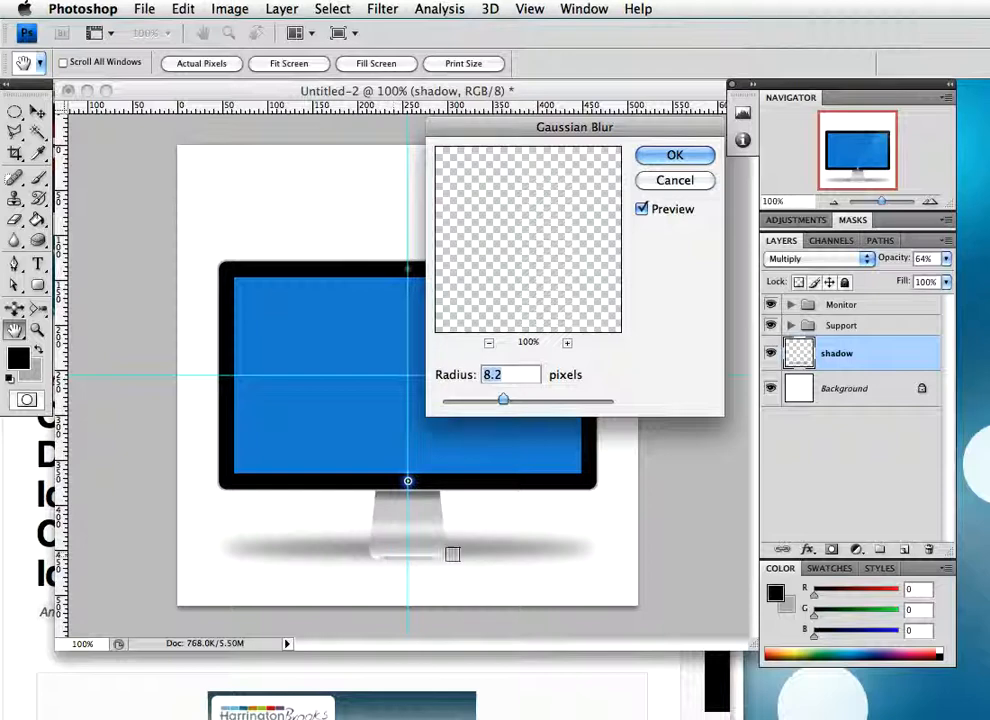
pyautogui.click(673, 155)
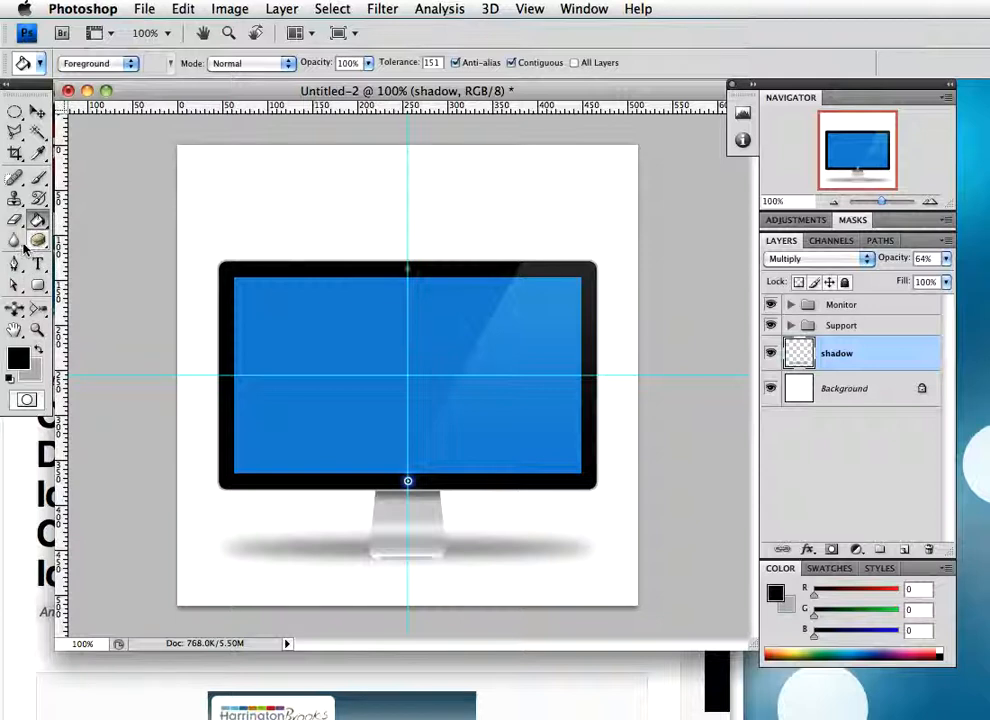
# Brush over both ends of the shadow with the Blur tool to soften its edges further
pyautogui.click(15, 240)
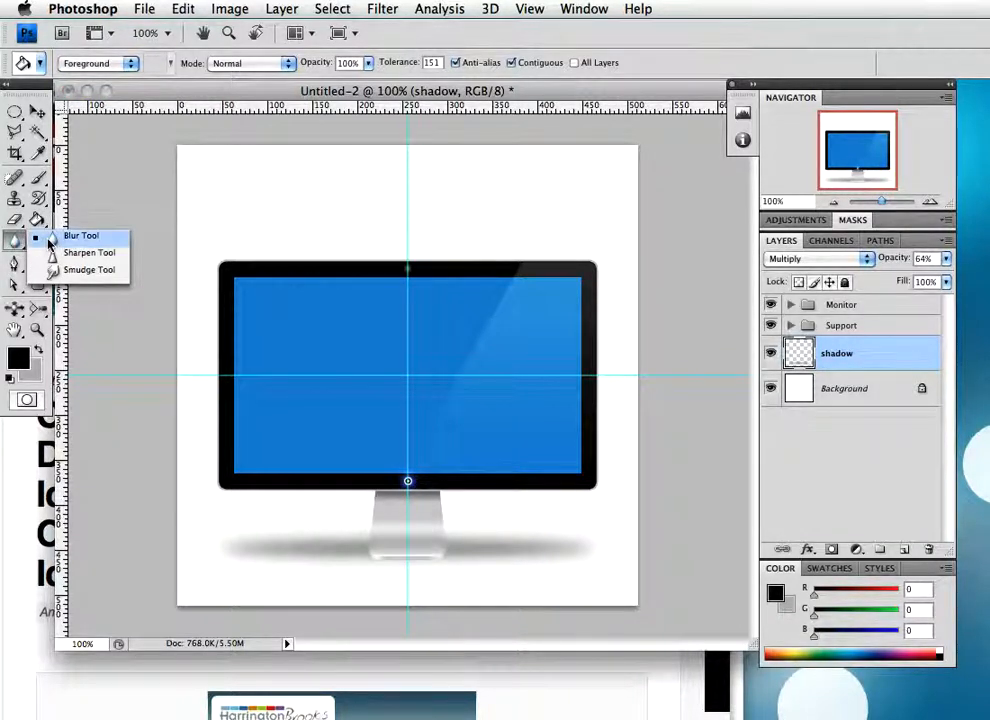
pyautogui.click(80, 235)
pyautogui.moveTo(329, 559)
pyautogui.mouseDown()
pyautogui.moveTo(301, 547)
pyautogui.moveTo(429, 563)
pyautogui.moveTo(214, 548)
pyautogui.mouseUp()
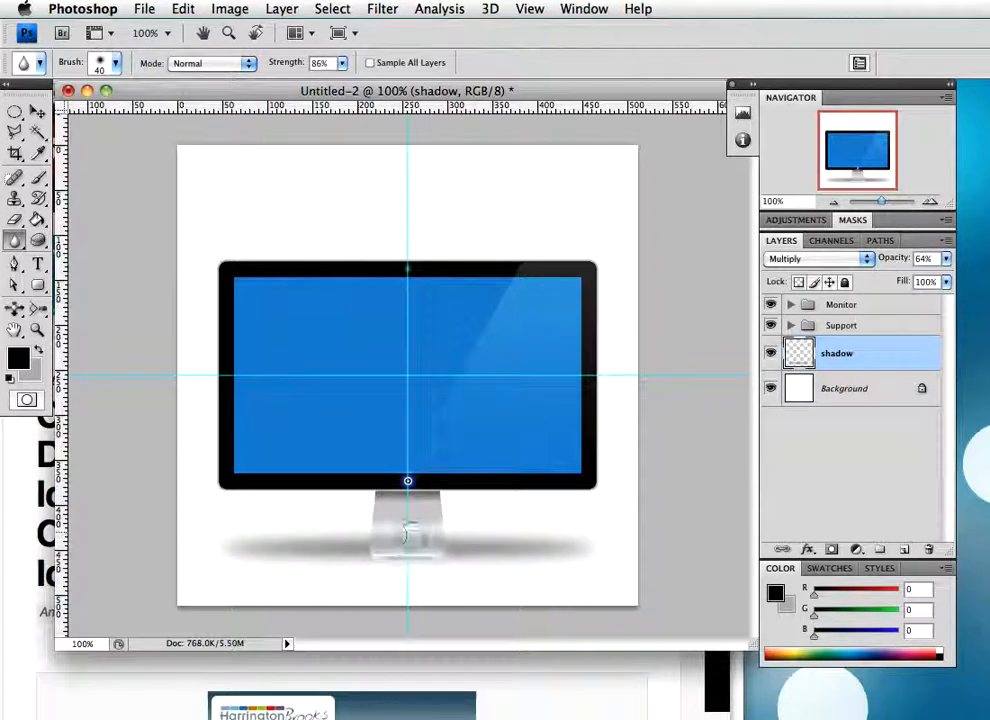
pyautogui.moveTo(527, 553); pyautogui.dragTo(222, 563)
pyautogui.moveTo(530, 553)
pyautogui.mouseDown()
pyautogui.moveTo(335, 549)
pyautogui.moveTo(504, 567)
pyautogui.moveTo(265, 565)
pyautogui.moveTo(553, 564)
pyautogui.moveTo(211, 568)
pyautogui.moveTo(573, 569)
pyautogui.moveTo(252, 553)
pyautogui.moveTo(367, 530)
pyautogui.moveTo(538, 538)
pyautogui.moveTo(395, 518)
pyautogui.moveTo(347, 528)
pyautogui.moveTo(587, 545)
pyautogui.mouseUp()
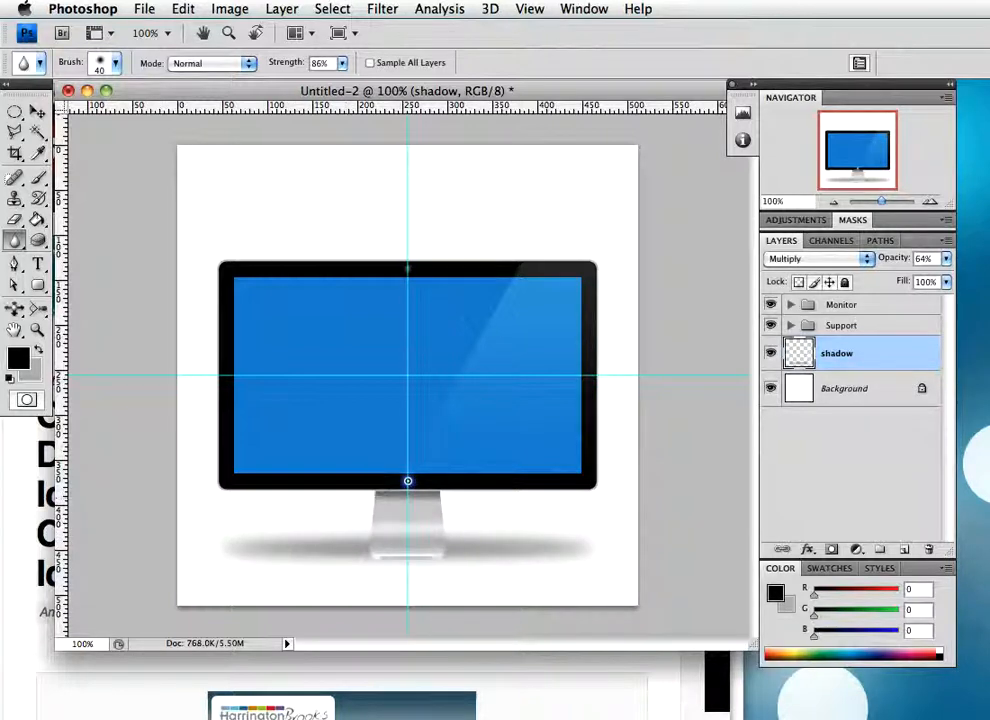
# Set the shadow layer's opacity to 43% and nudge the shadow about 5 pixels down beneath the stand
pyautogui.moveTo(886, 258); pyautogui.dragTo(873, 259)
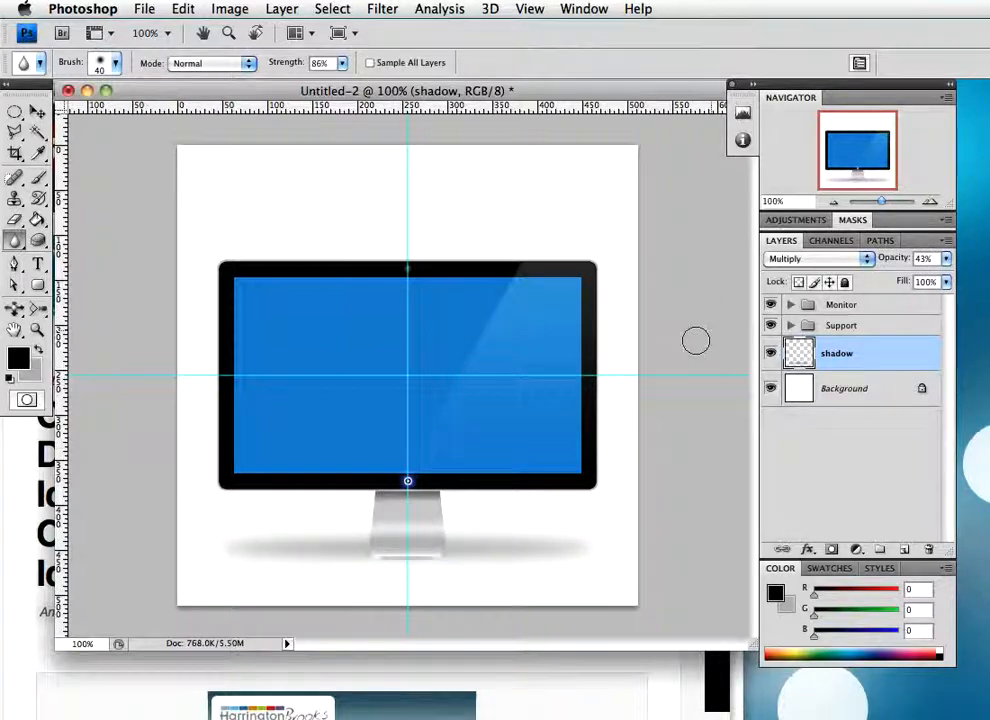
pyautogui.press('v')
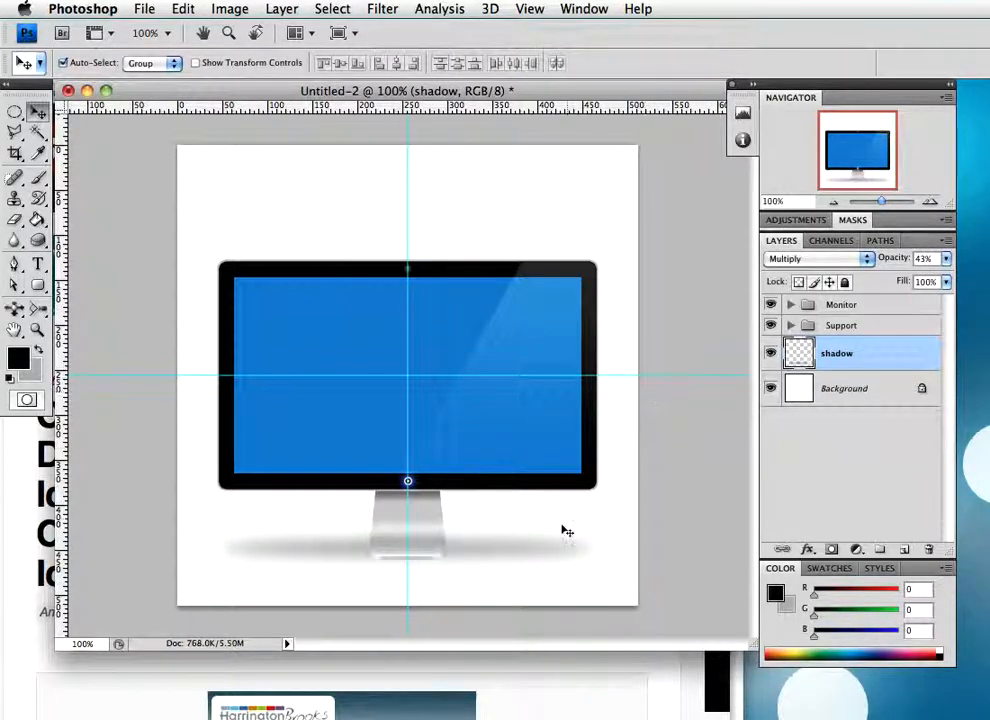
pyautogui.press('Down')
pyautogui.press('Down')
pyautogui.press('Down')
pyautogui.press('Down')
pyautogui.press('Down')
pyautogui.press('Down')
pyautogui.press('Down')
pyautogui.press('Down')
pyautogui.press('Down')
pyautogui.press('Down')
pyautogui.press('Down')
pyautogui.press('Down')
pyautogui.press('Down')
pyautogui.press('Down')
pyautogui.press('Down')
pyautogui.press('Up')
pyautogui.press('Up')
pyautogui.press('Up')
pyautogui.press('Up')
pyautogui.press('Up')
pyautogui.press('Up')
pyautogui.press('Up')
pyautogui.press('Up')
pyautogui.press('Up')
pyautogui.press('Up')
pyautogui.press('Up')
pyautogui.press('Up')
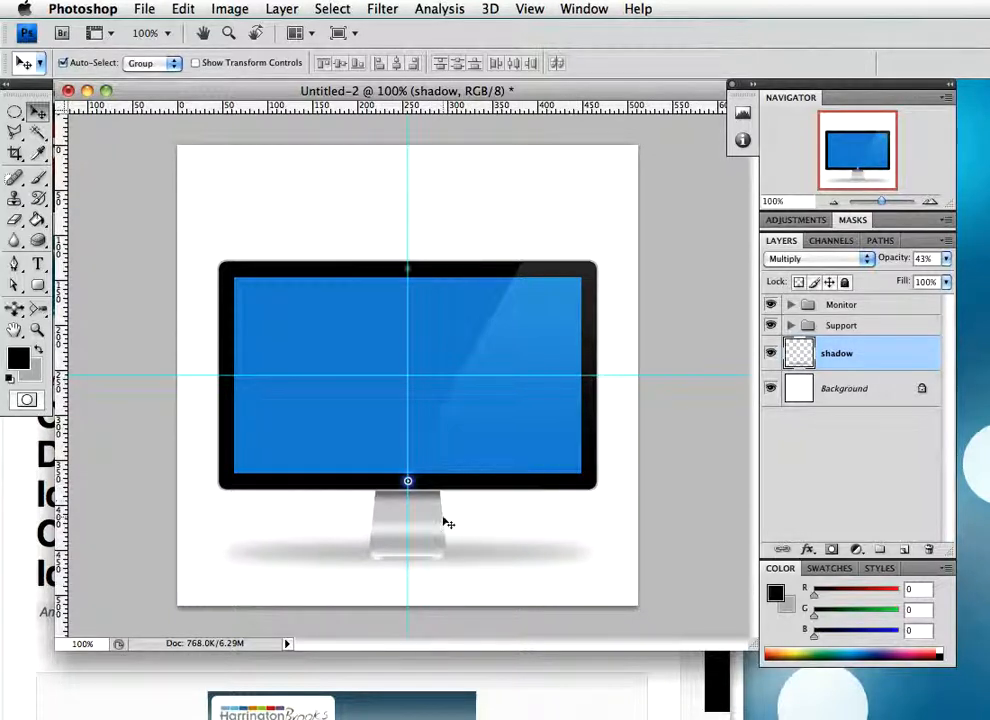
# Hide the guides and select the screen layer inside the Monitor group
pyautogui.press('super+semicolon')
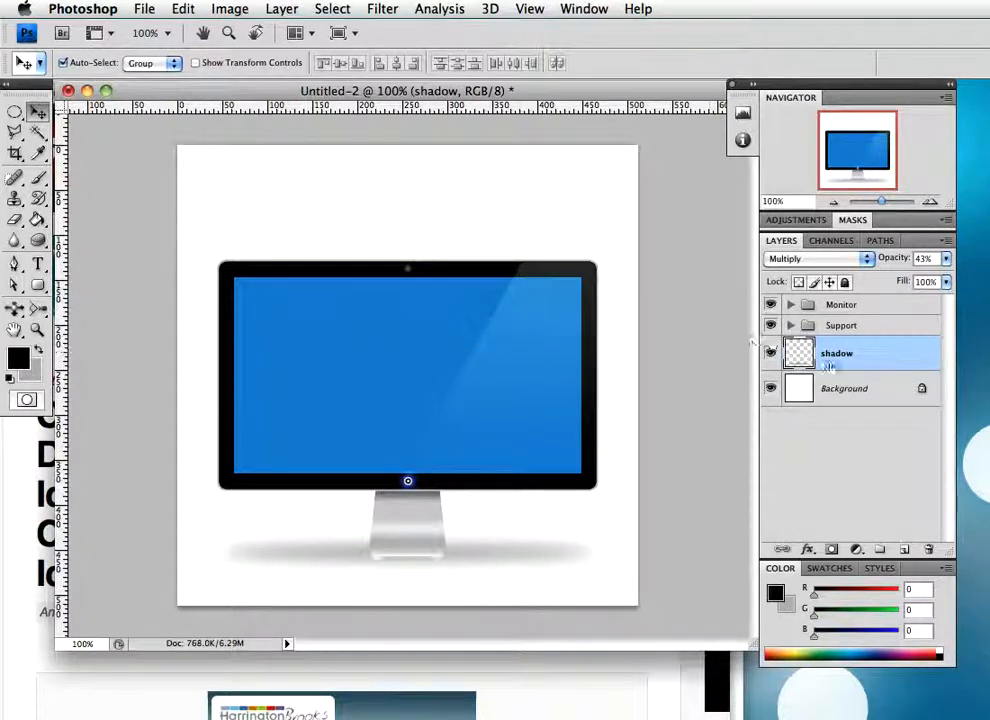
pyautogui.click(790, 305)
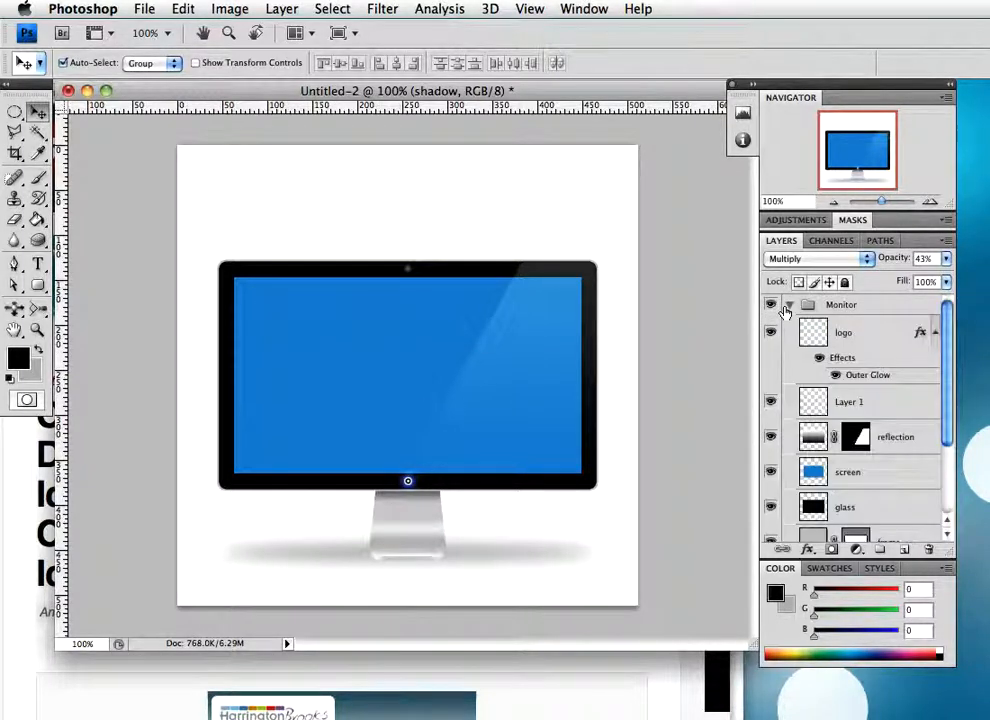
pyautogui.click(900, 478)
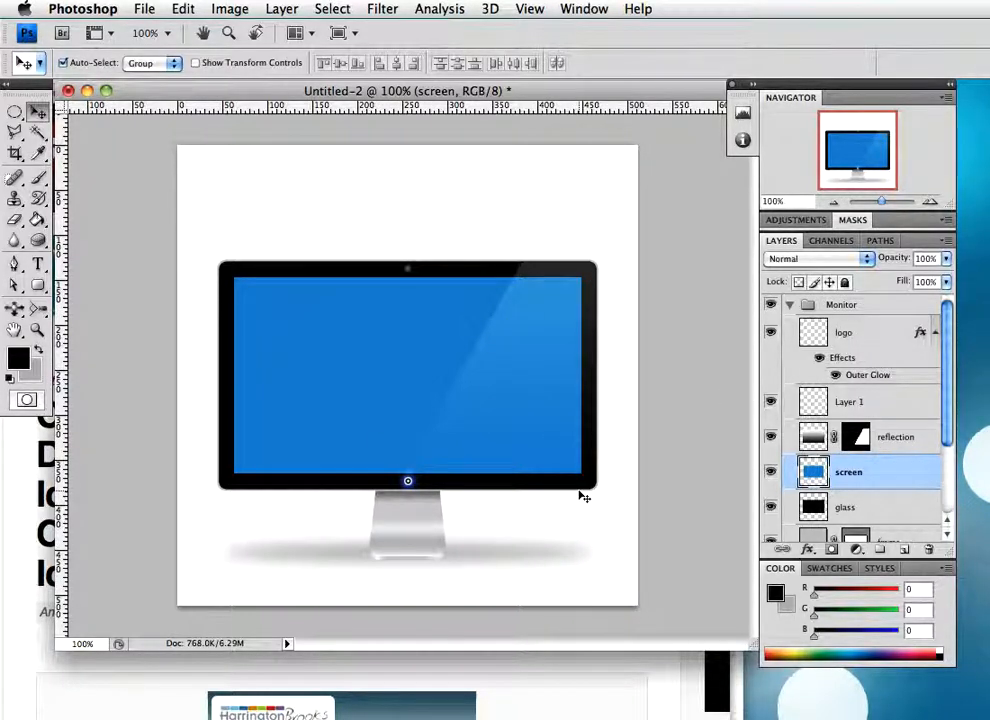
# Switch to the Cityscape Display Icon tutorial page in Safari and show the site's Videos categories
pyautogui.click(190, 671)
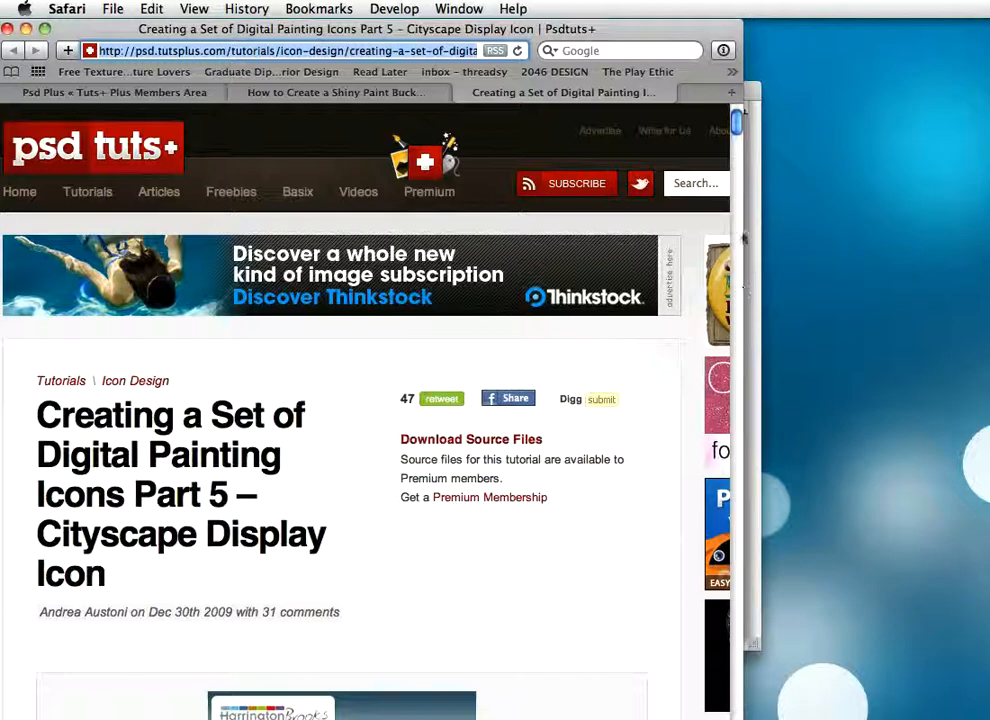
pyautogui.moveTo(364, 202)
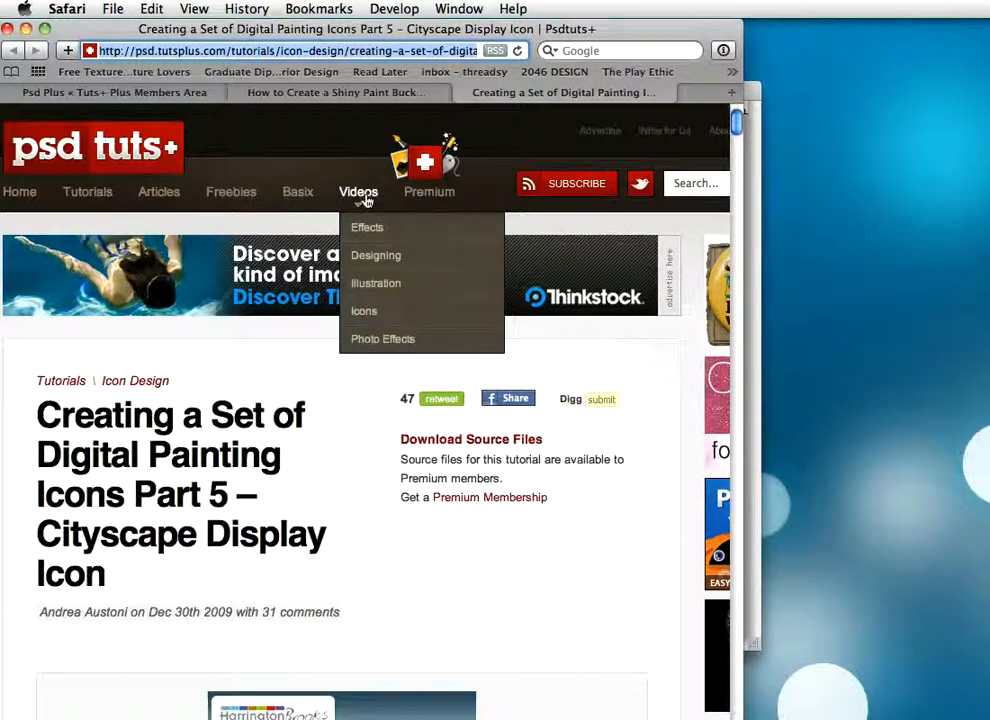